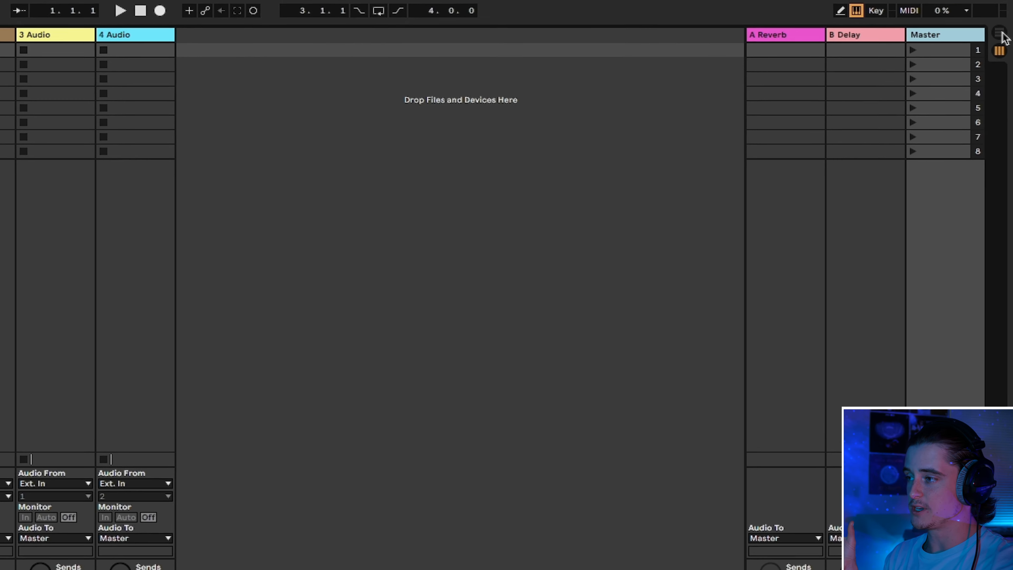
Switch to the Arrangement View and delete both MIDI tracks and the first audio track.
click(998, 40)
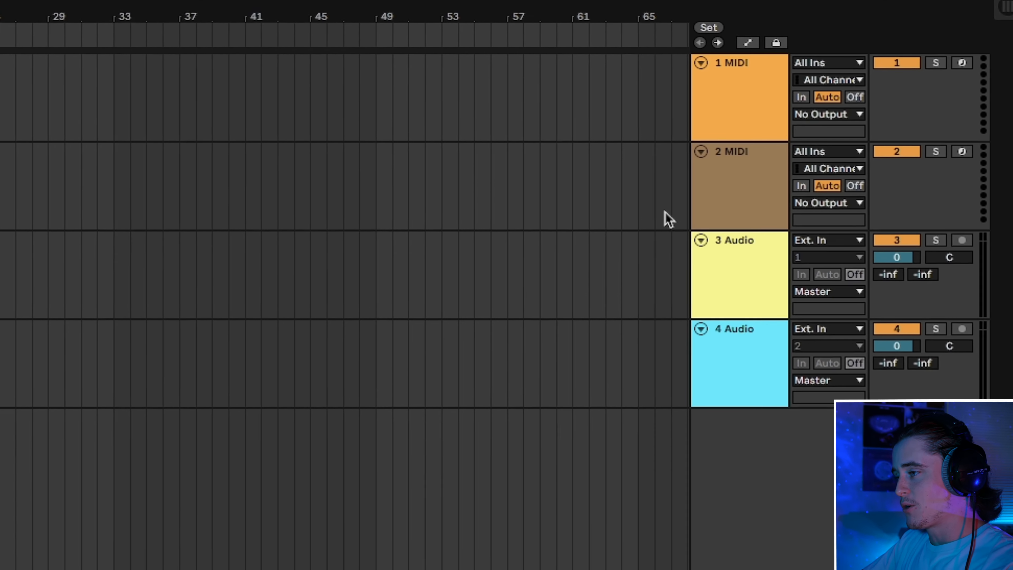
click(736, 135)
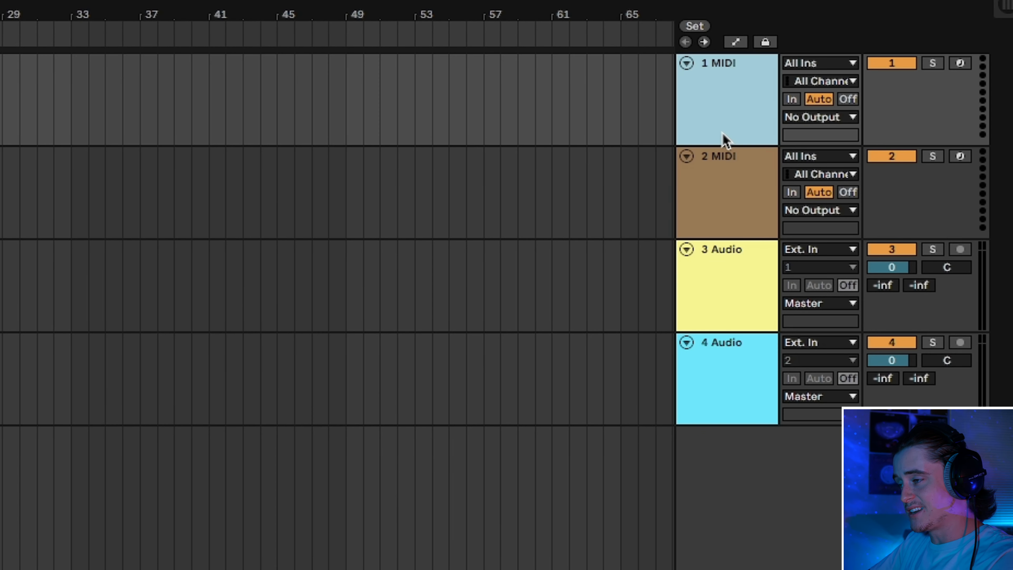
key(Delete)
key(Delete)
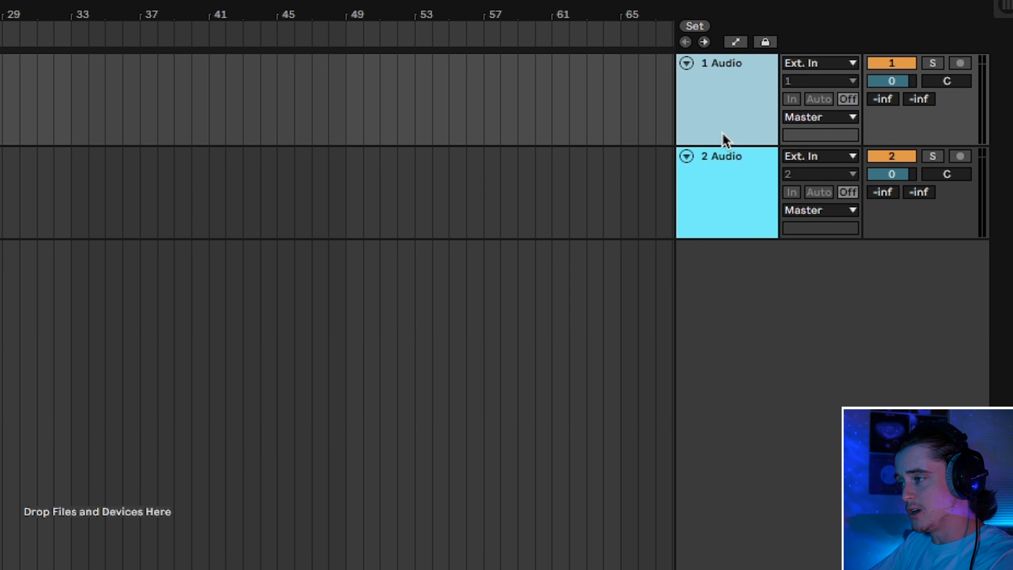
key(Delete)
Insert a new MIDI track below the remaining audio track and delete that audio track.
right_click(748, 219)
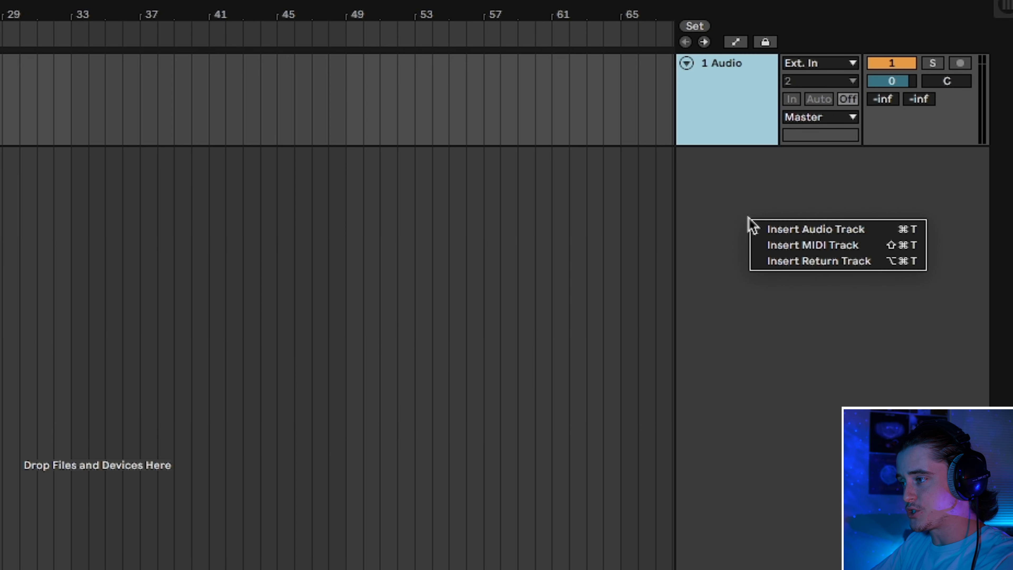
click(783, 247)
click(741, 113)
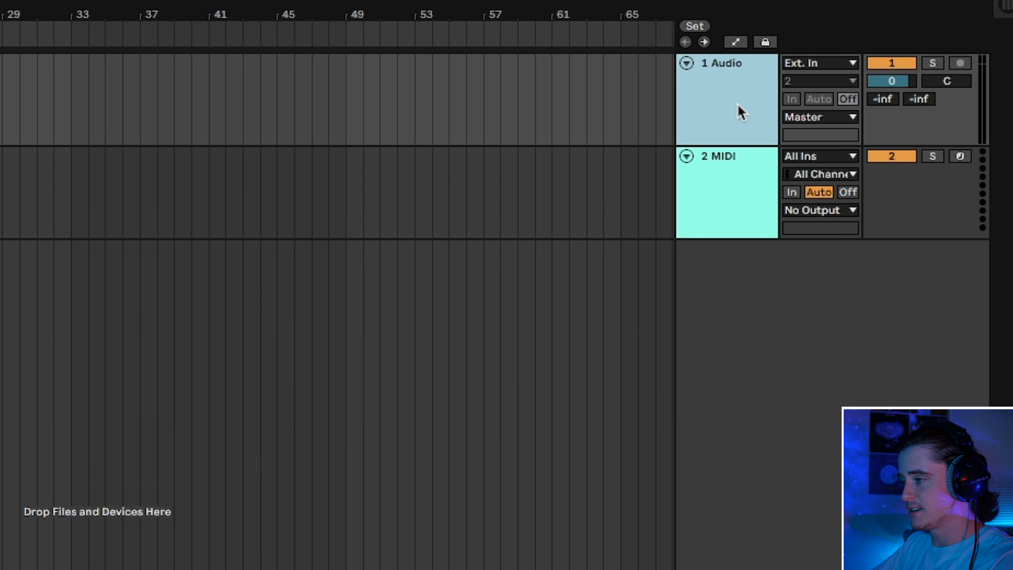
key(Delete)
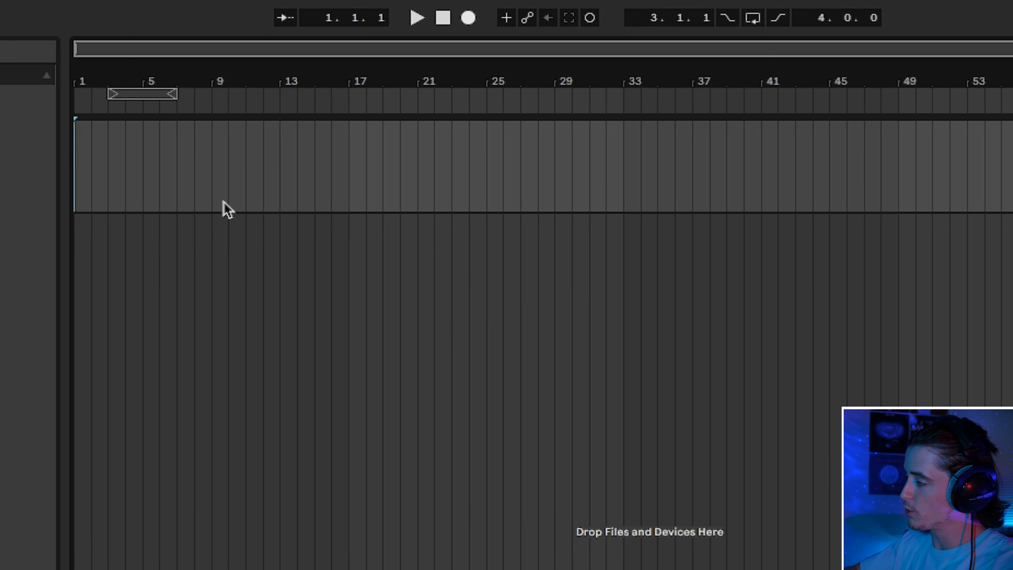
Move the four-bar arrangement loop to start at bar 5 and turn on looping.
drag(147, 92, 197, 93)
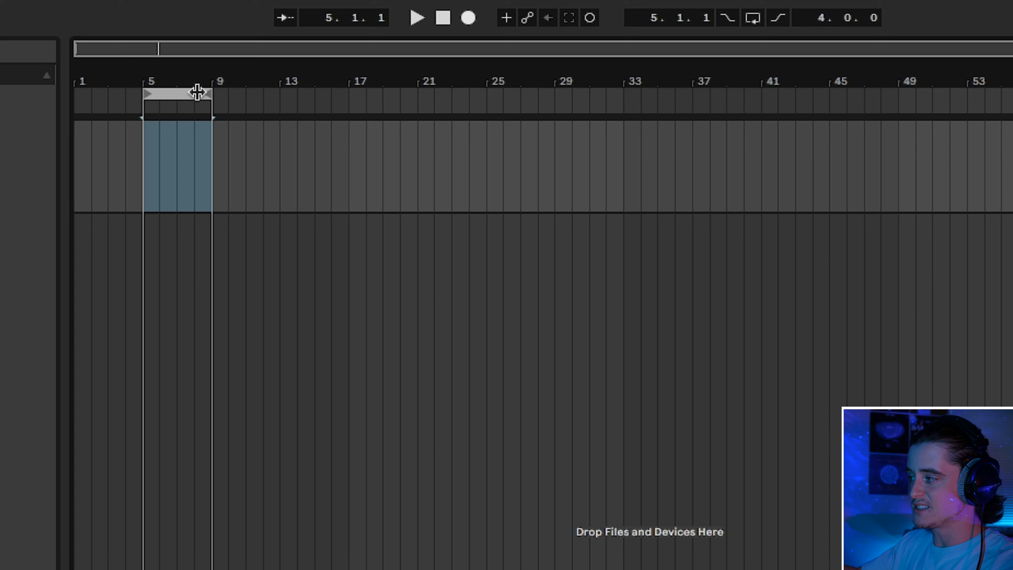
key(z)
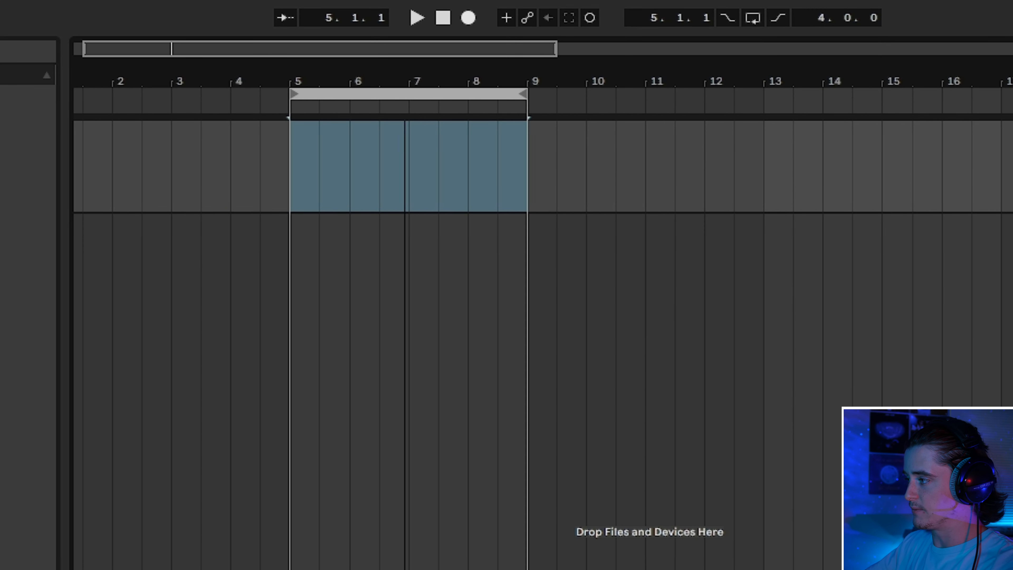
key(super+l)
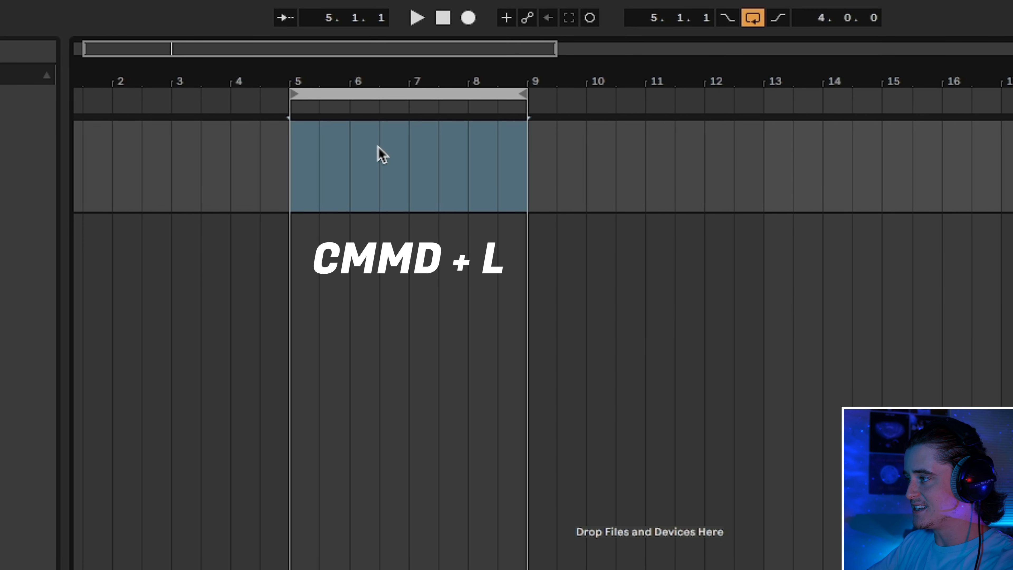
Create a MIDI clip from bar 5 to bar 9 and place a C3 note at its start in the enlarged note editor.
click(289, 162)
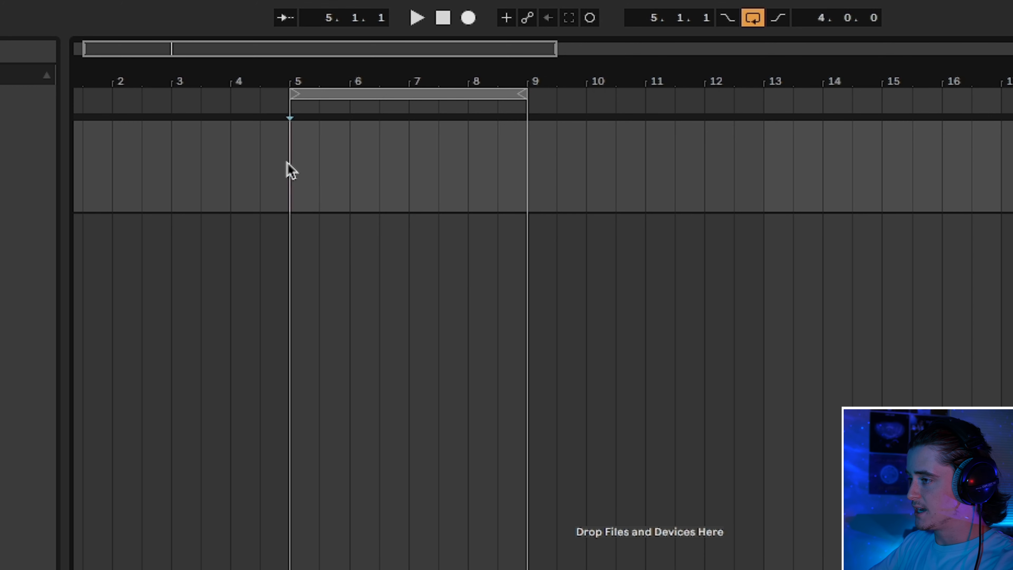
drag(301, 170, 523, 170)
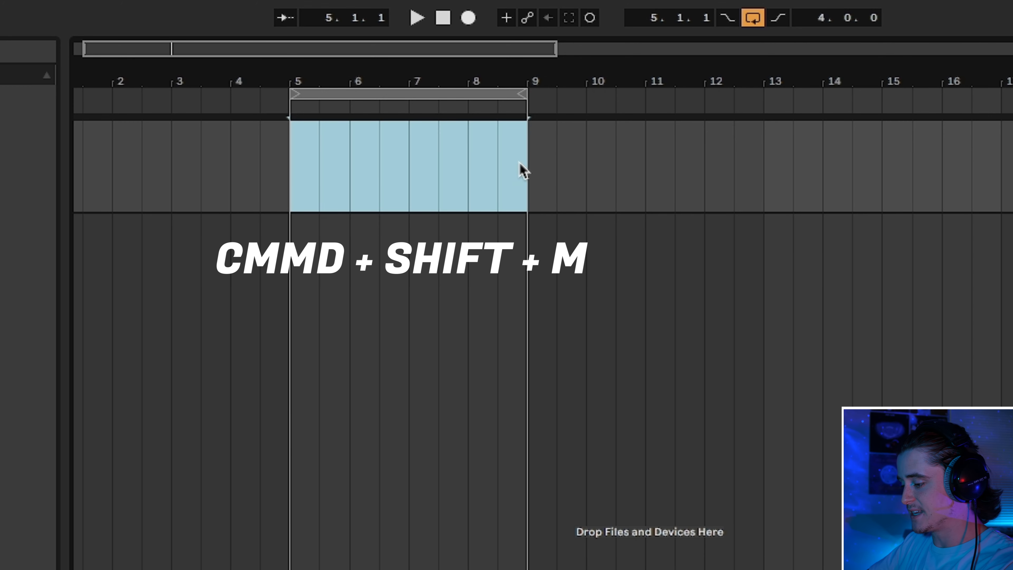
key(super+shift+m)
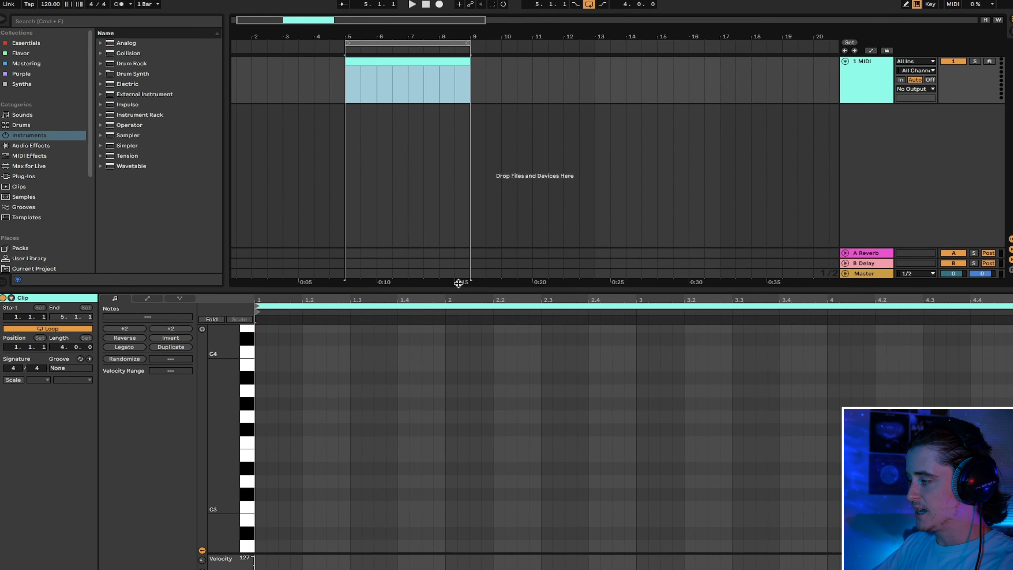
drag(458, 283, 455, 165)
click(263, 384)
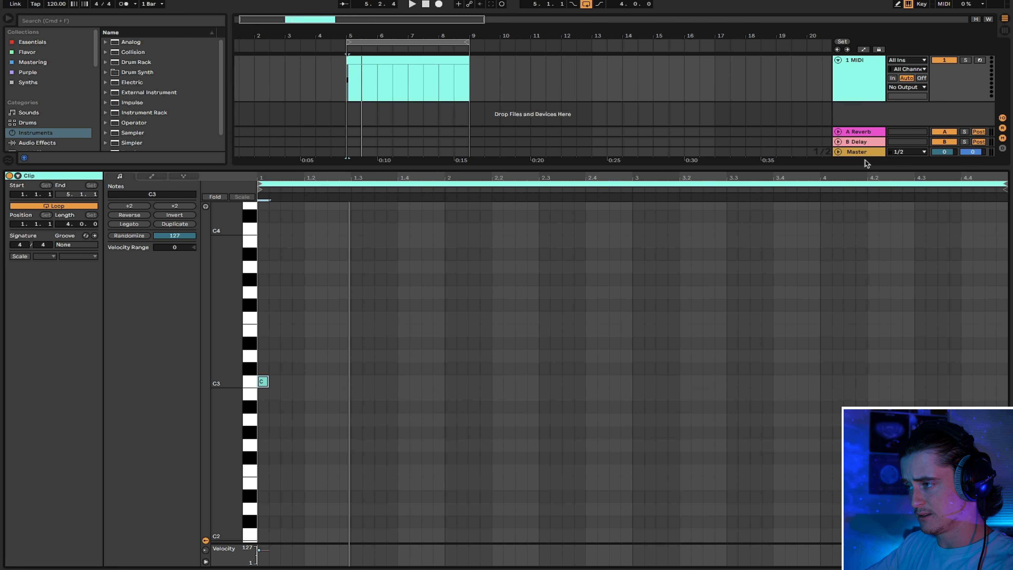
Select the MIDI track and open the Pad presets of the Instrument Rack in the Instruments category.
click(860, 83)
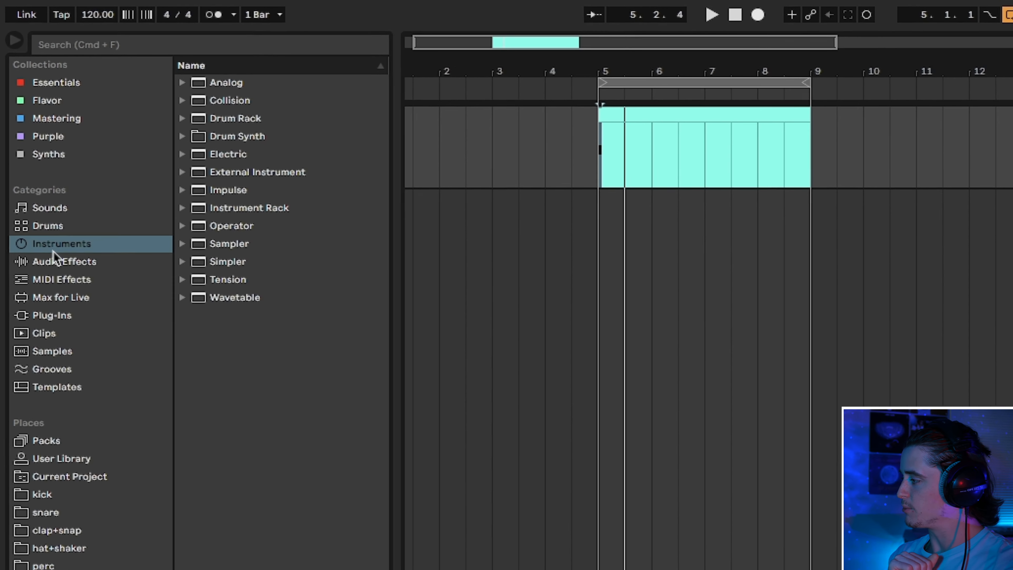
click(54, 250)
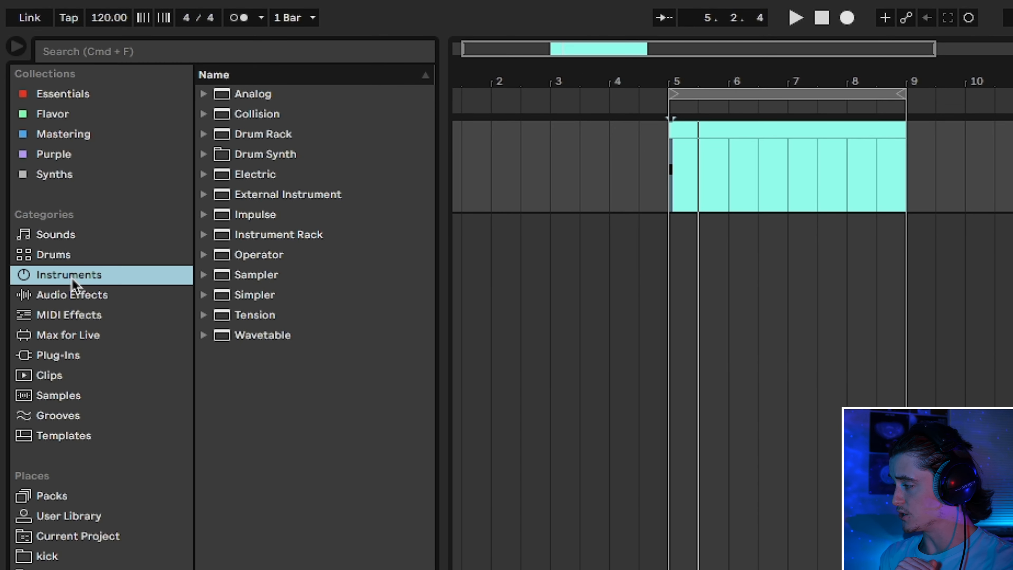
click(203, 235)
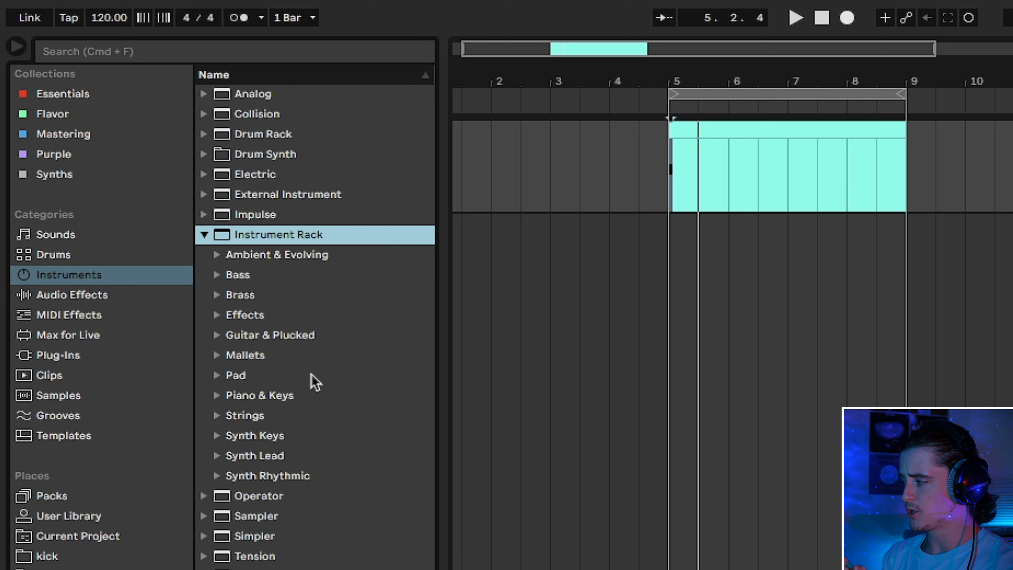
click(216, 376)
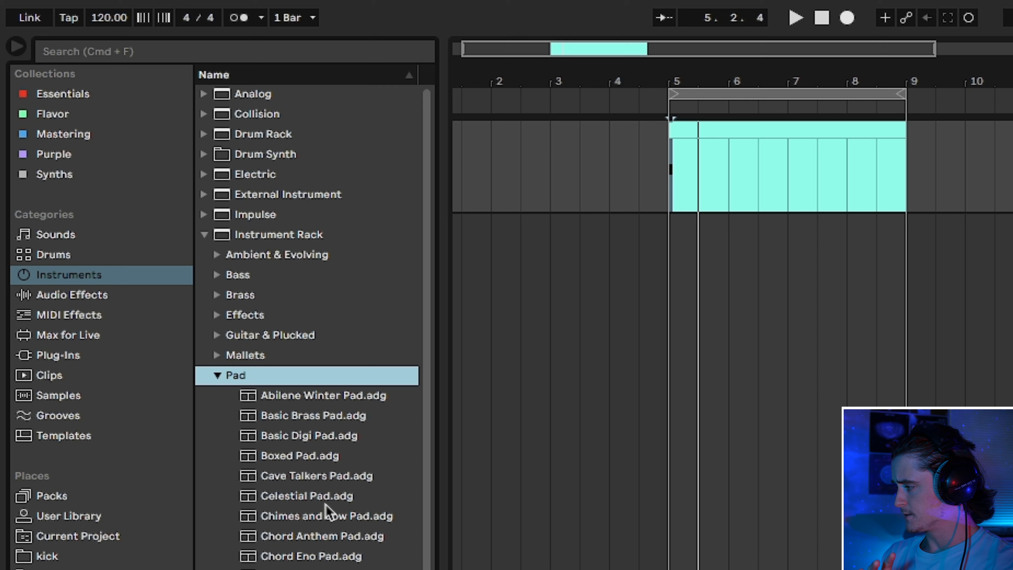
Audition several Pad presets and load Transcending Pluck Pad onto the MIDI track.
scroll(326, 505, down, 5)
click(313, 247)
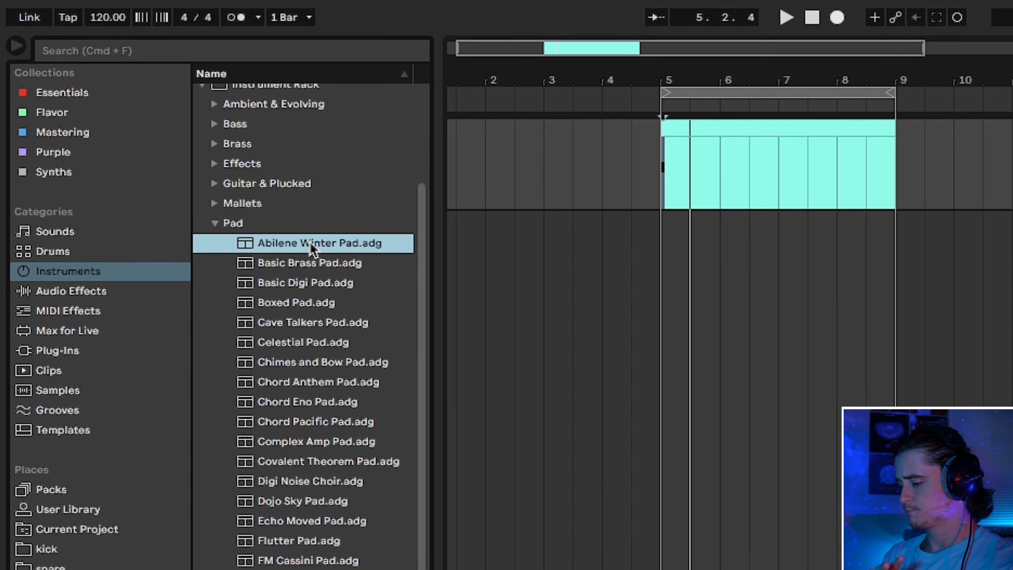
key(Down)
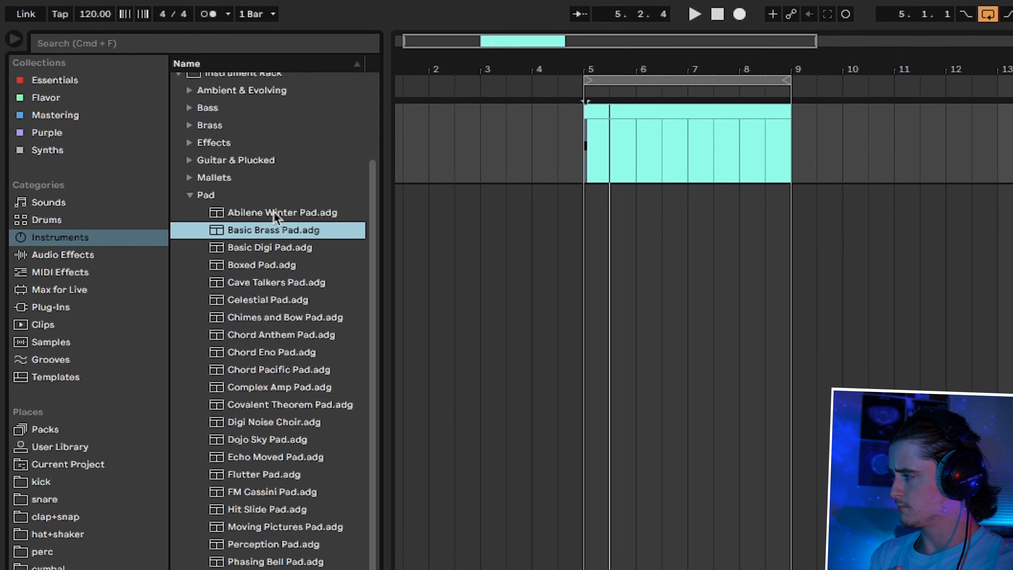
key(Down)
key(Down)
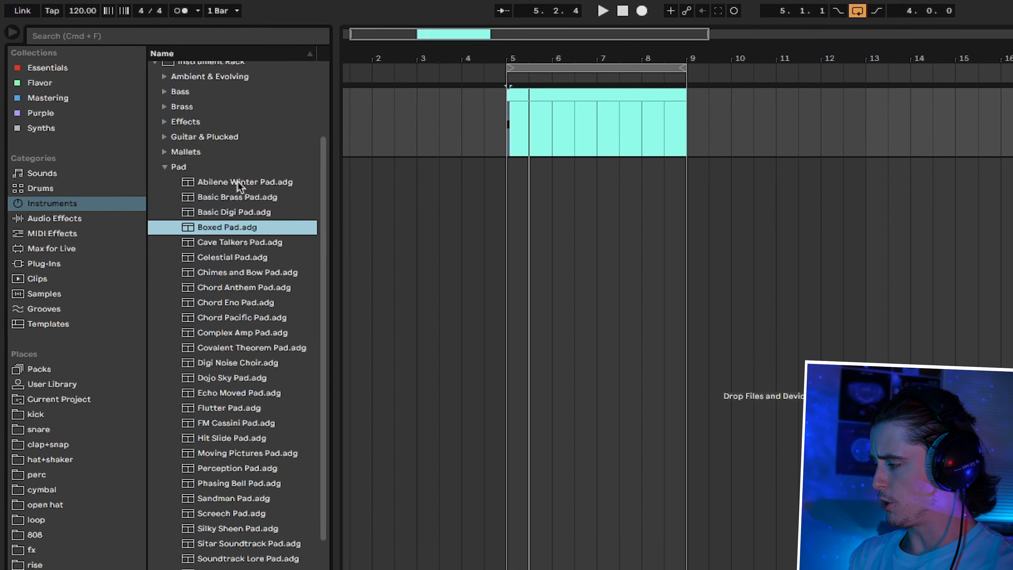
key(Down)
click(217, 557)
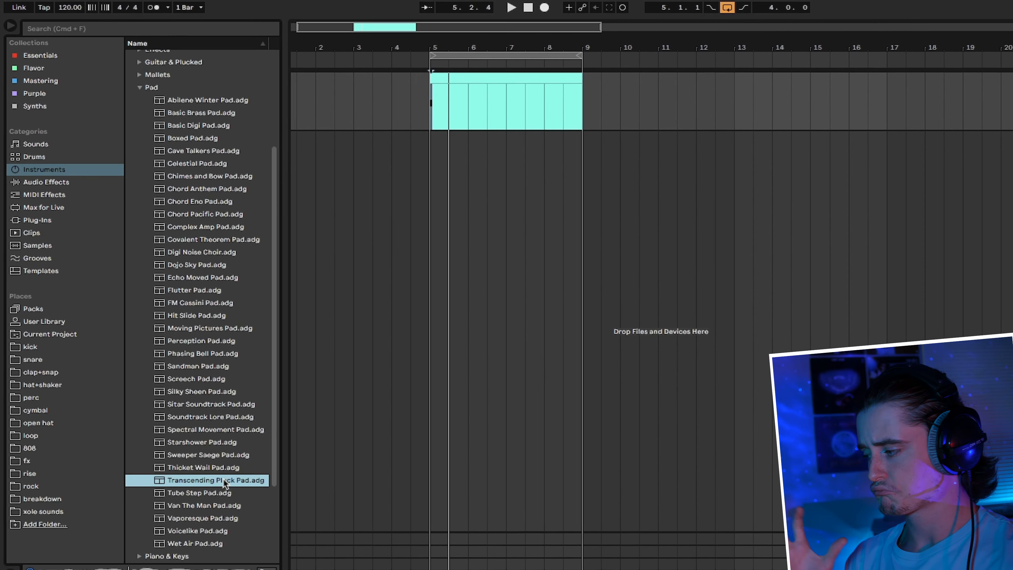
double_click(193, 412)
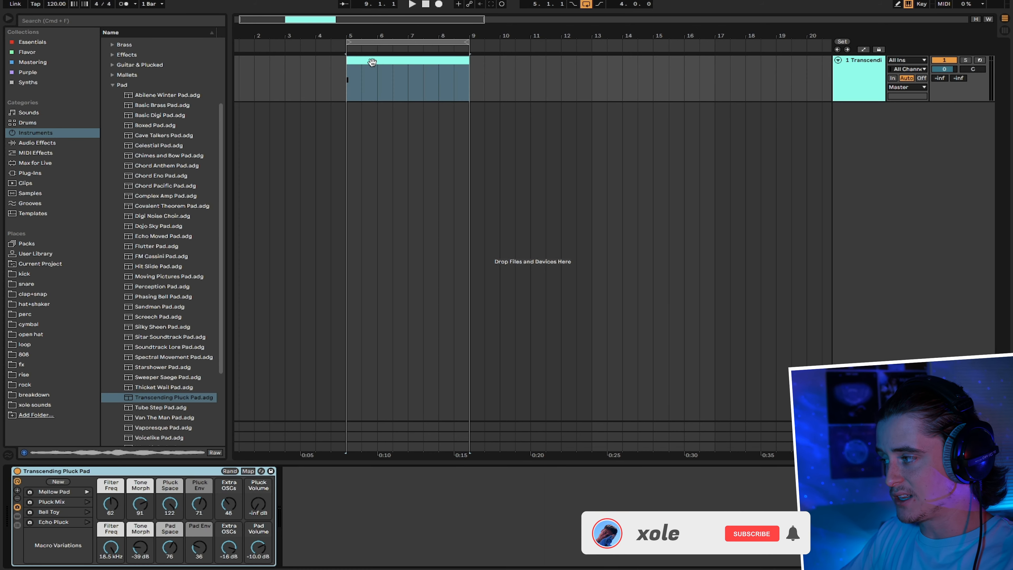
Delete the C3 note, enter B3, G3 and D3 as a short descending pattern in the clip and play it.
double_click(375, 80)
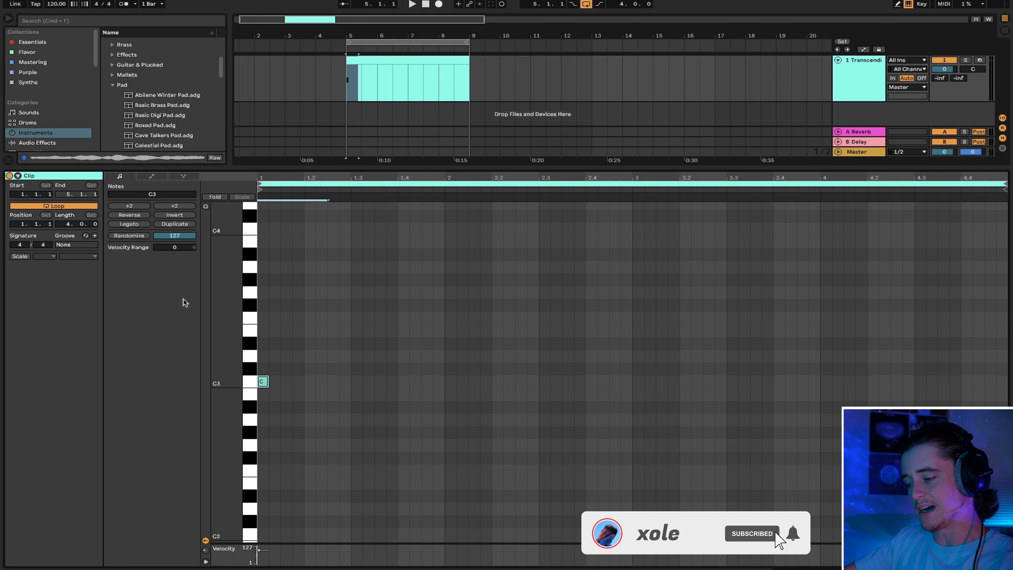
key(Delete)
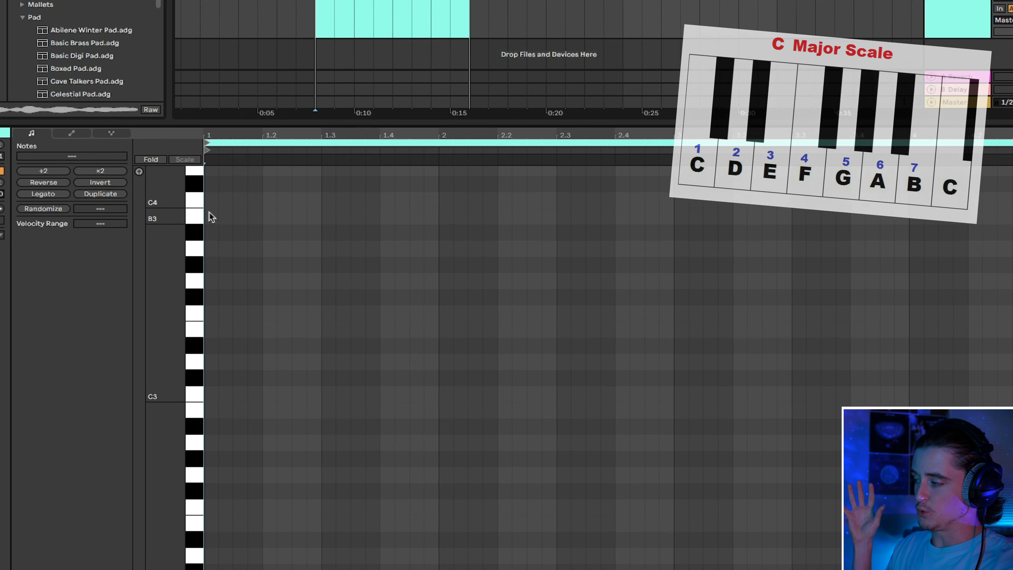
double_click(263, 241)
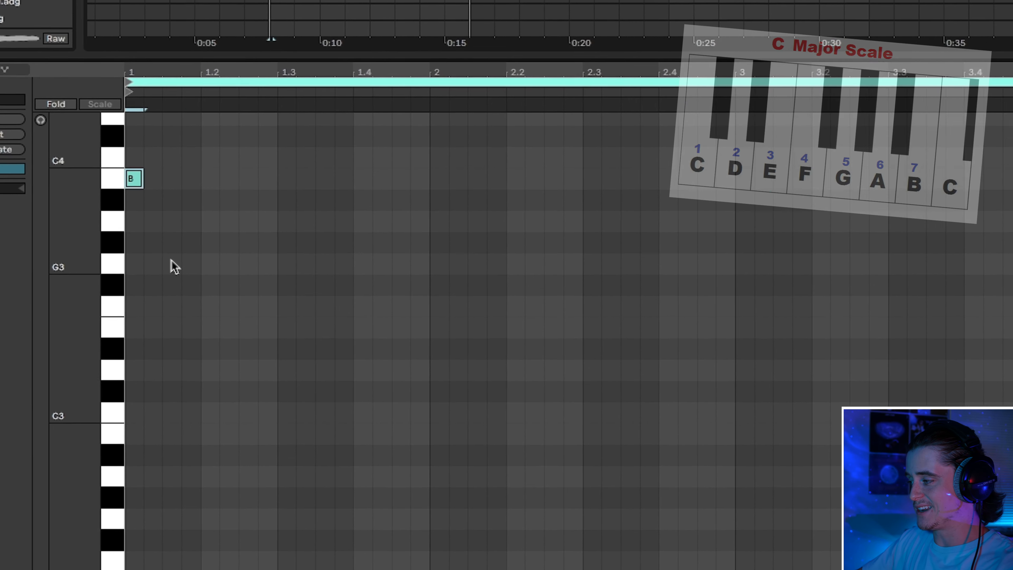
double_click(217, 276)
double_click(194, 376)
key(space)
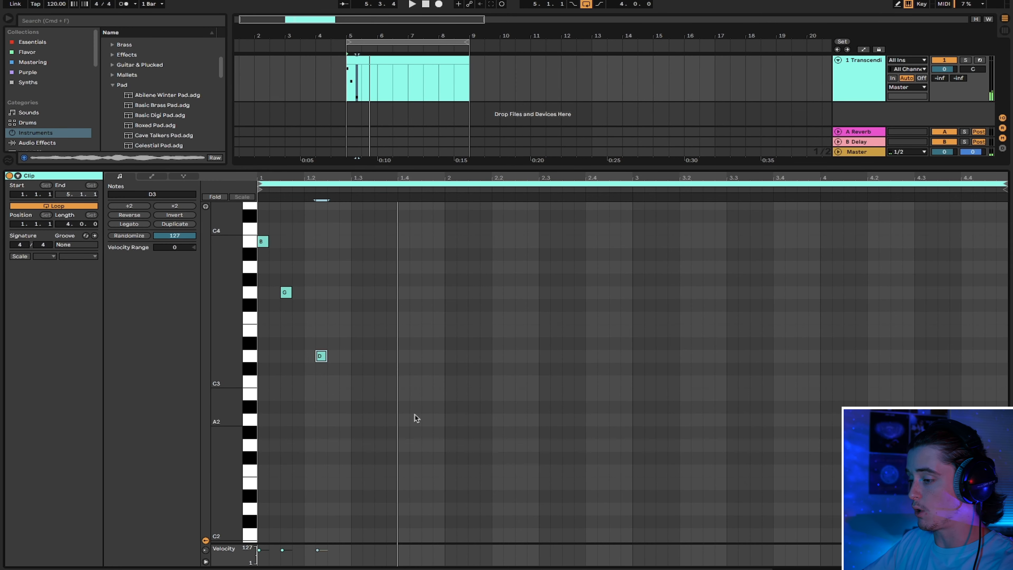
Replace the track's instrument with Moving Pictures Pad and clear all notes from the MIDI clip.
key(super+alt+l)
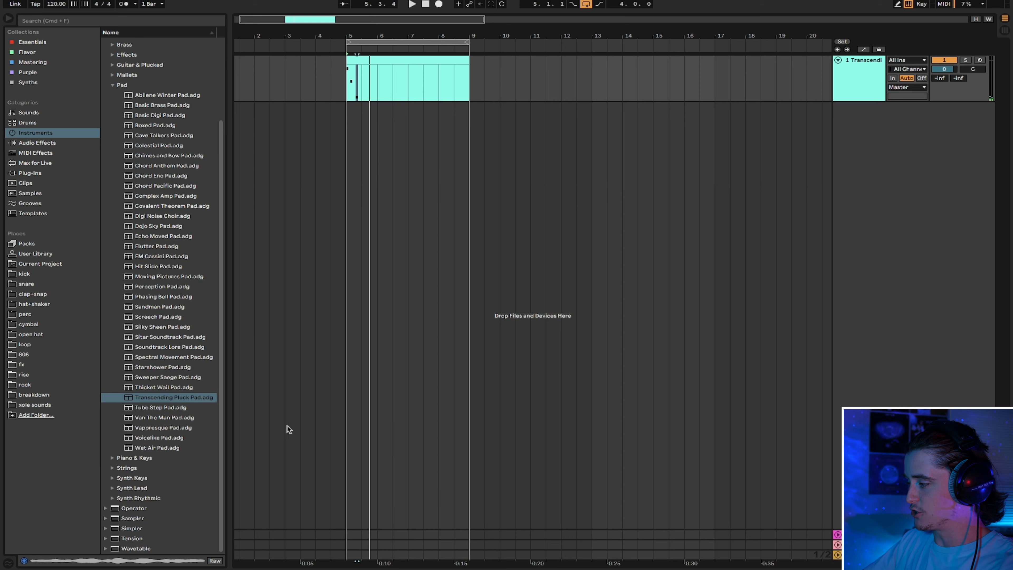
double_click(168, 276)
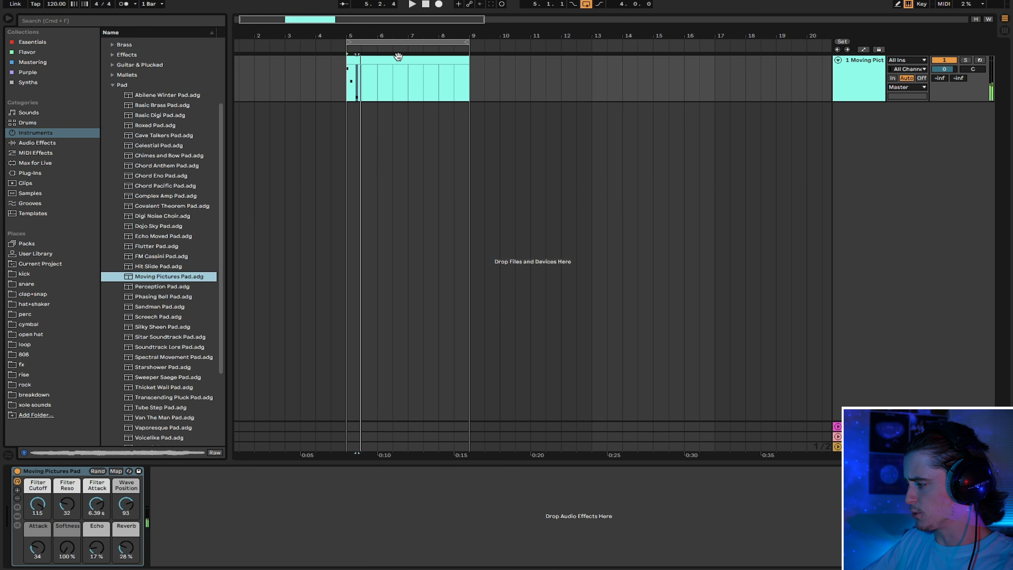
click(398, 57)
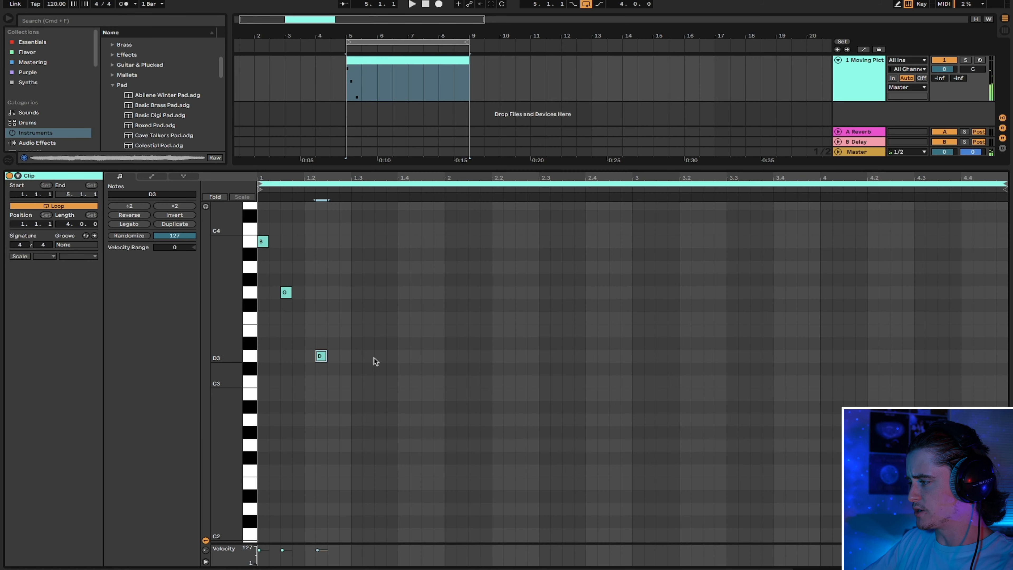
key(Delete)
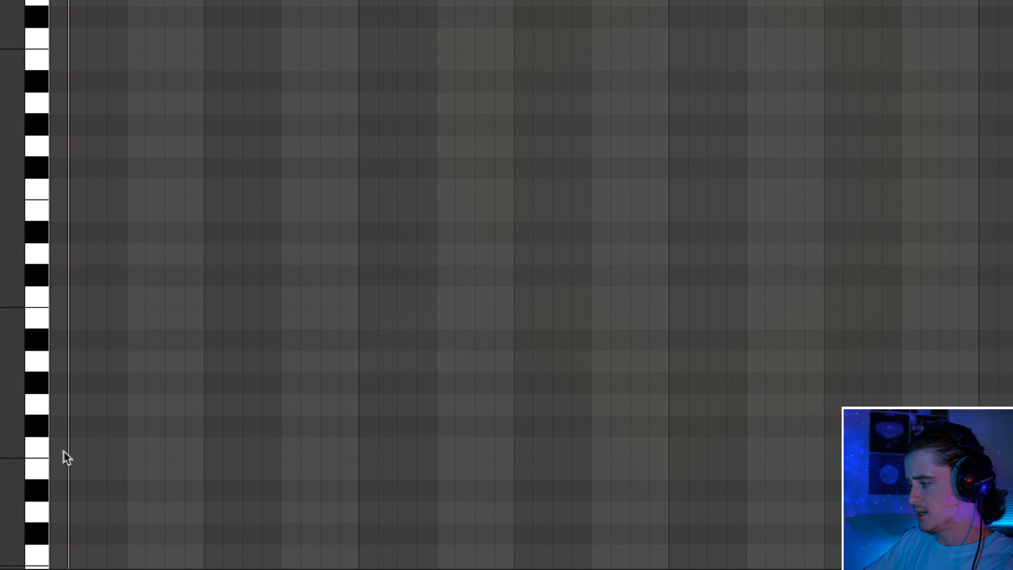
Enter a chord of F, A and C at the clip's start, play it and transpose it up one octave.
double_click(64, 449)
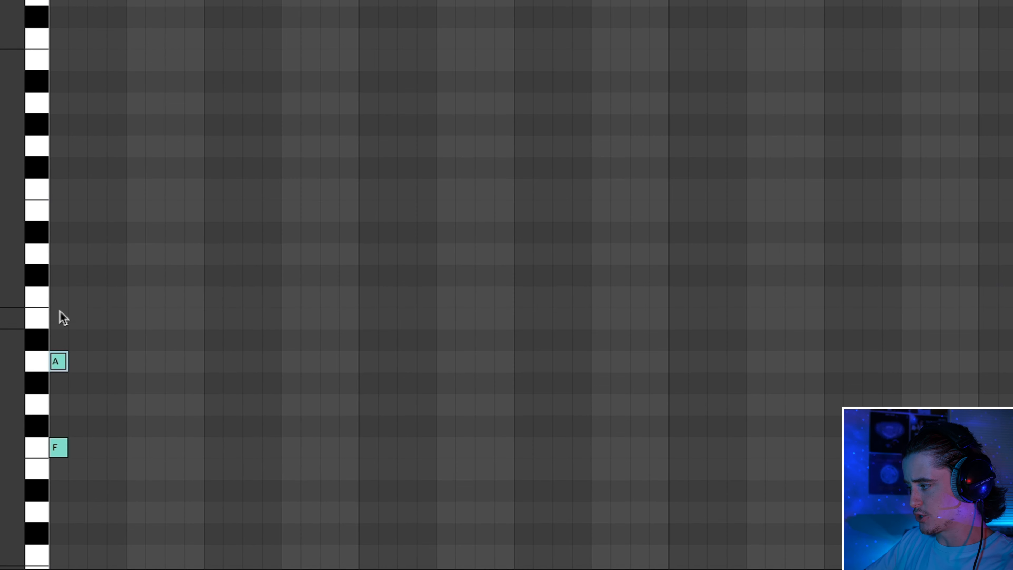
key(space)
drag(103, 484, 50, 192)
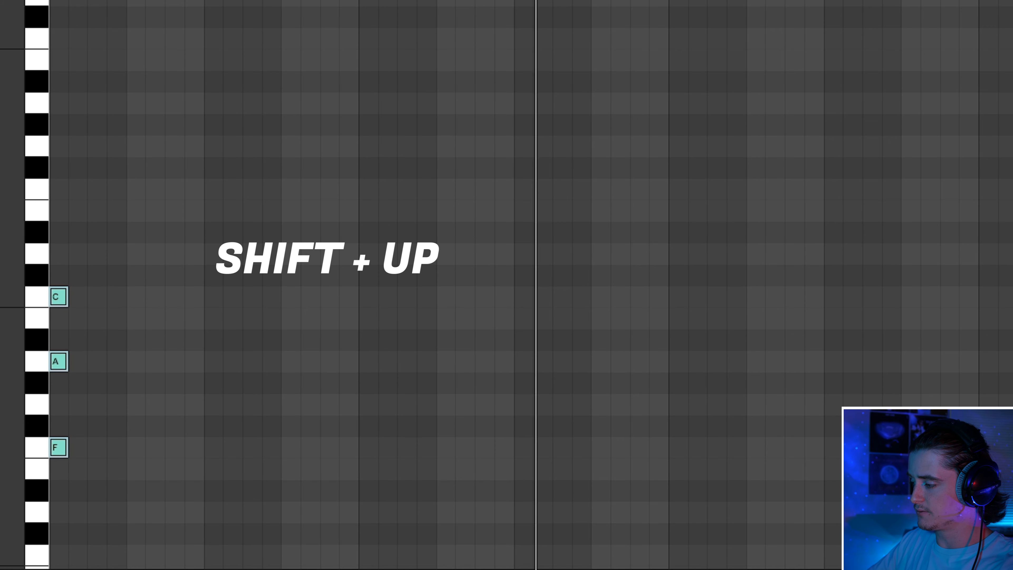
key(shift+Up)
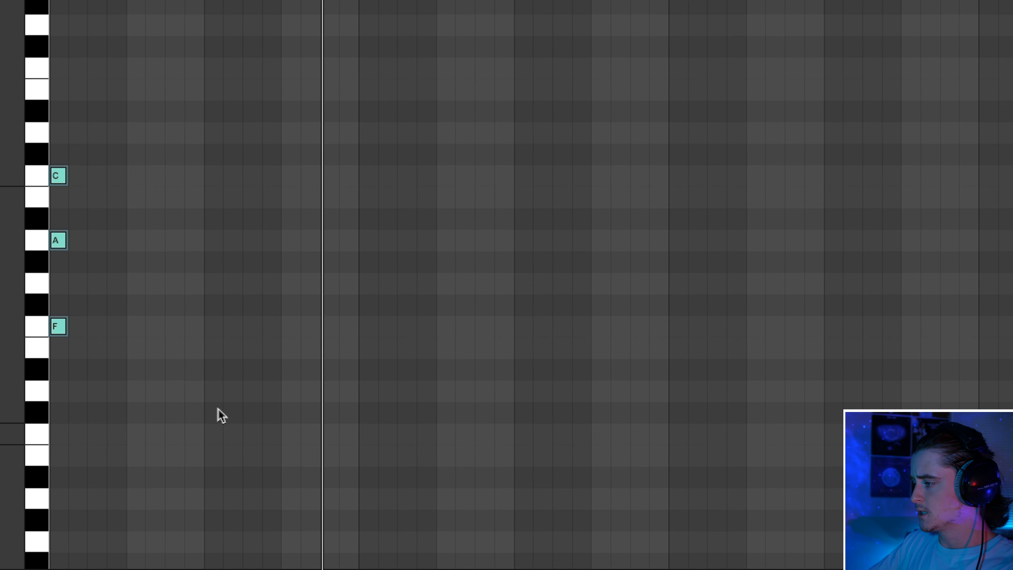
Copy the F, A and C chord to the start of the clip's bar 2 and transpose the copy down two semitones.
drag(217, 378, 2, 122)
key(super+c)
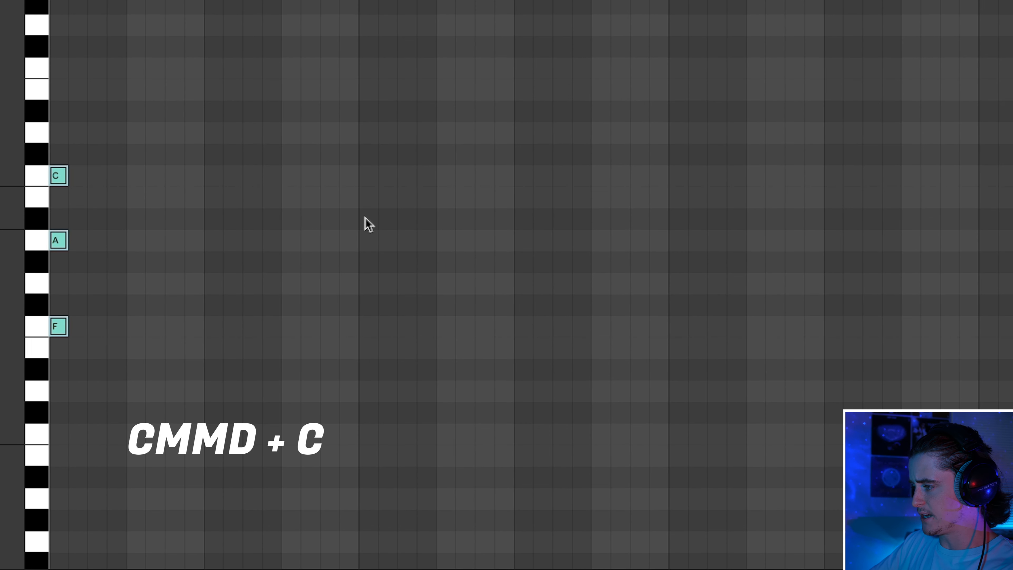
key(super+v)
key(Down)
key(Down)
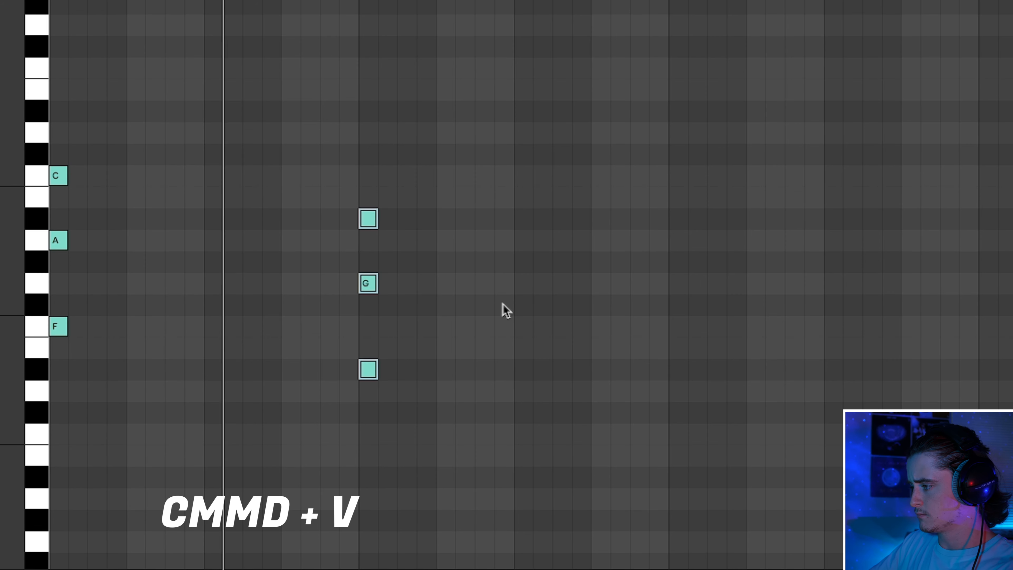
Lower the bar 2 chord one more semitone, lower its middle note to F for a D, F and A chord, and play it.
key(Down)
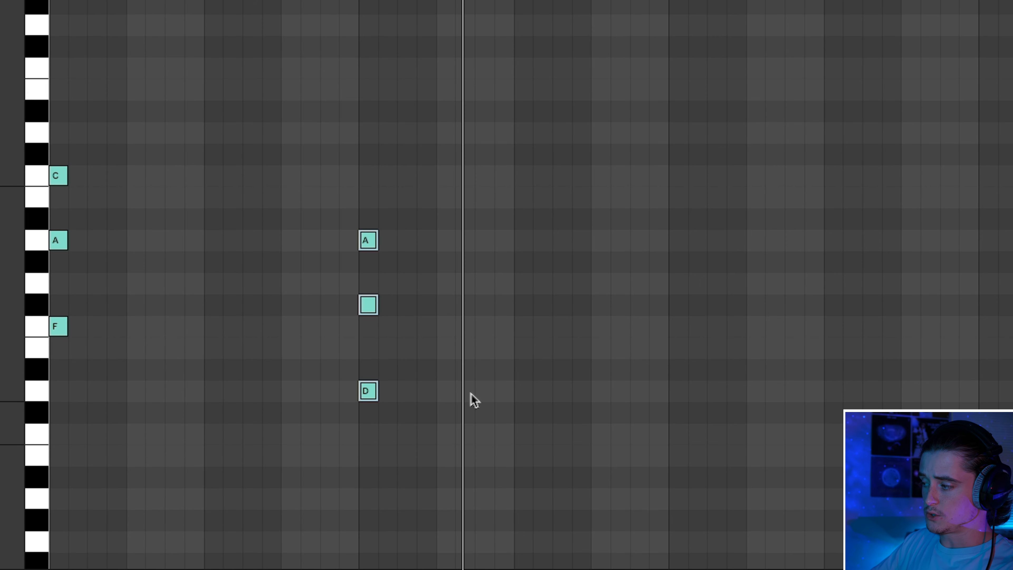
click(357, 355)
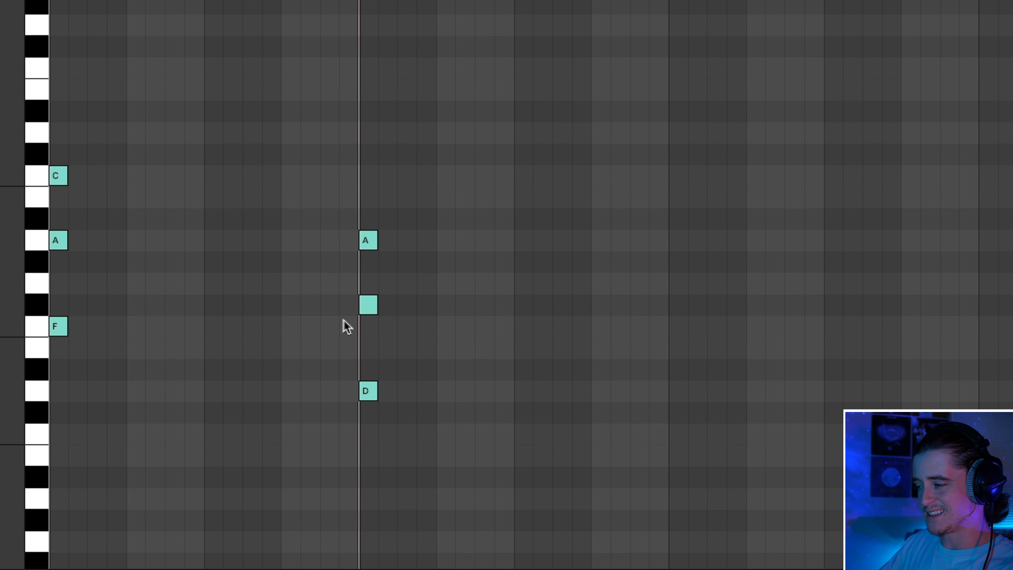
click(366, 309)
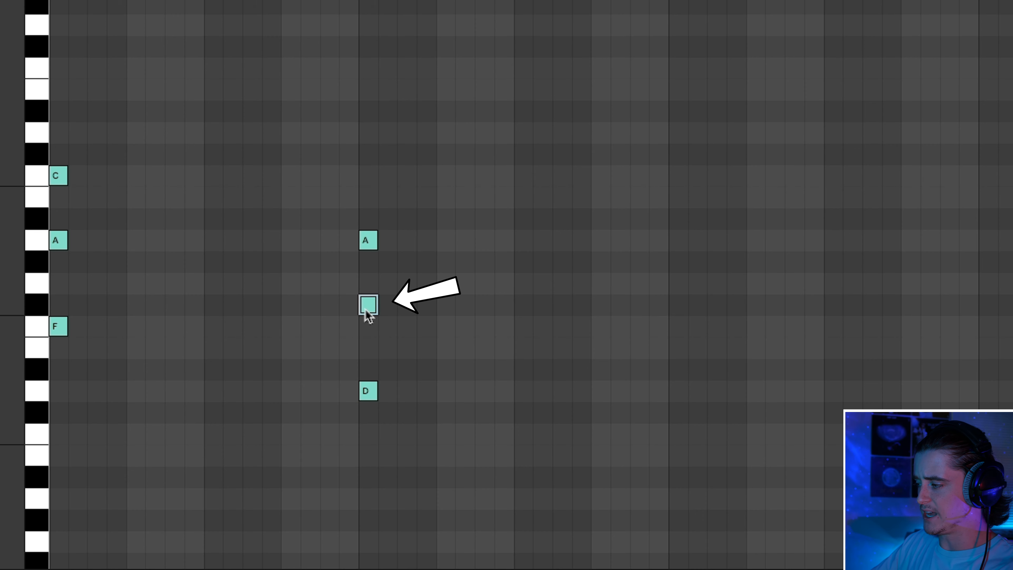
key(Down)
key(space)
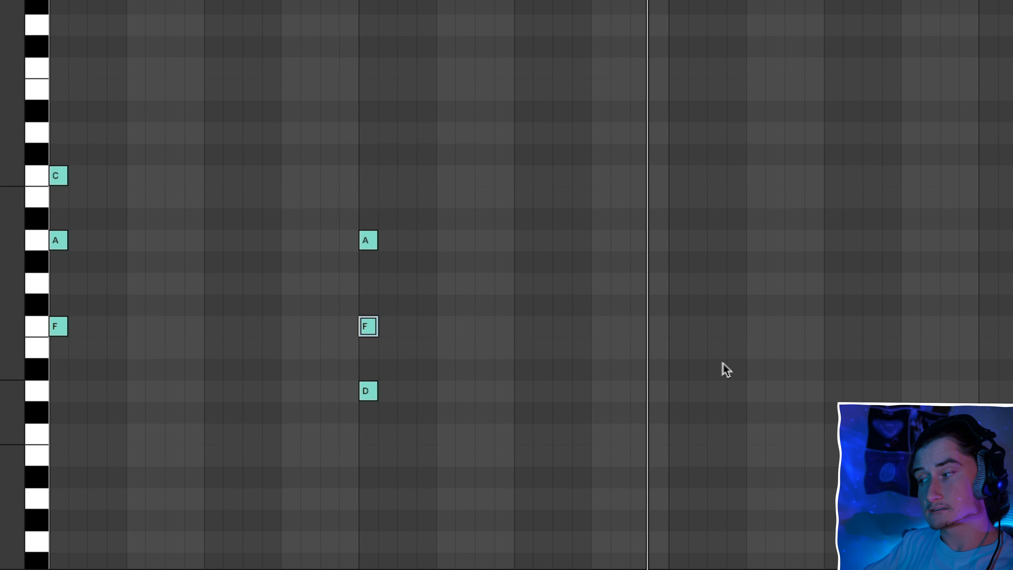
key(space)
Copy the D, F and A chord to the start of bar 3 and transpose the copy up to A, C and E.
drag(441, 486, 207, 72)
key(super+c)
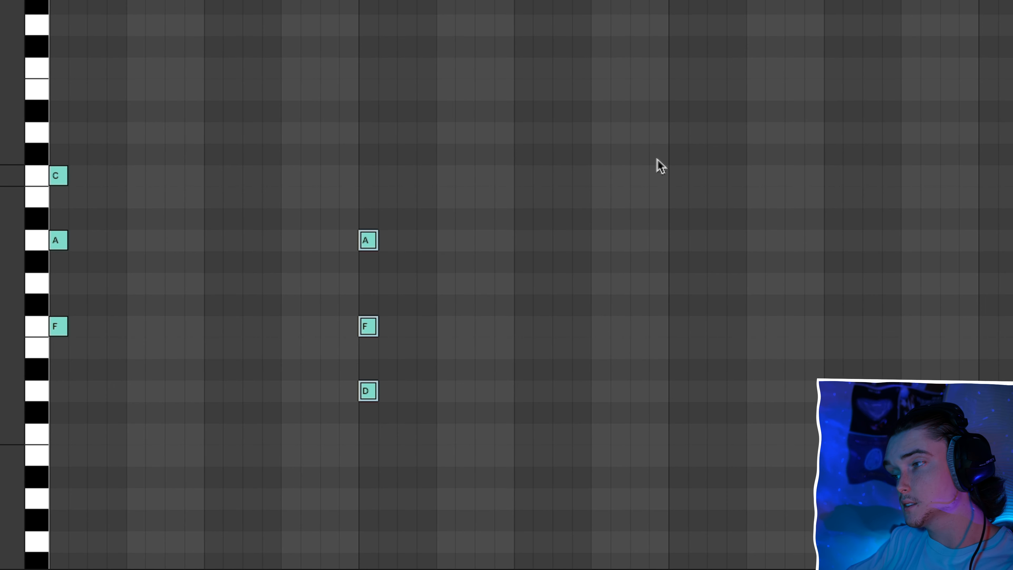
click(660, 159)
key(super+v)
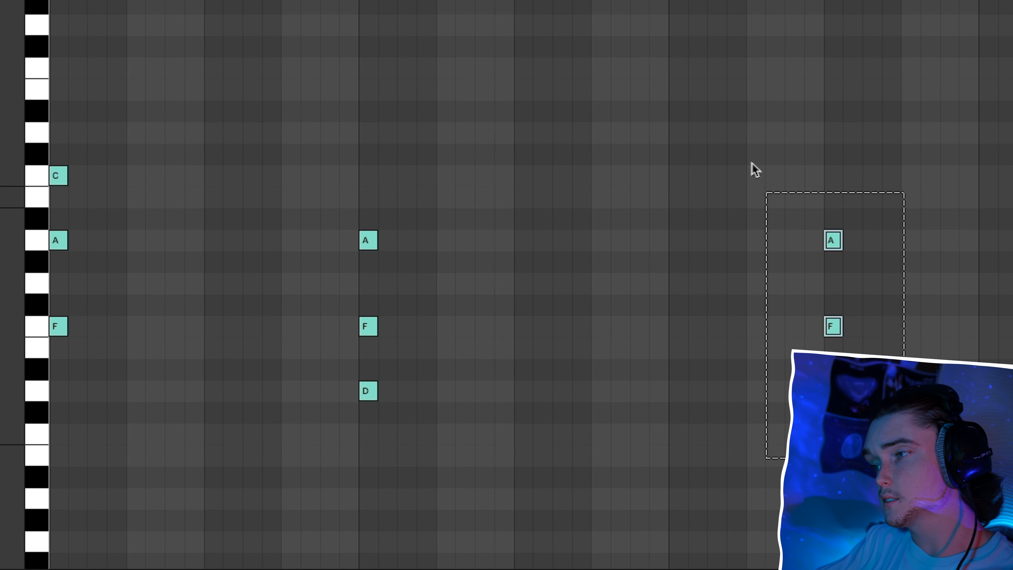
drag(832, 248, 641, 252)
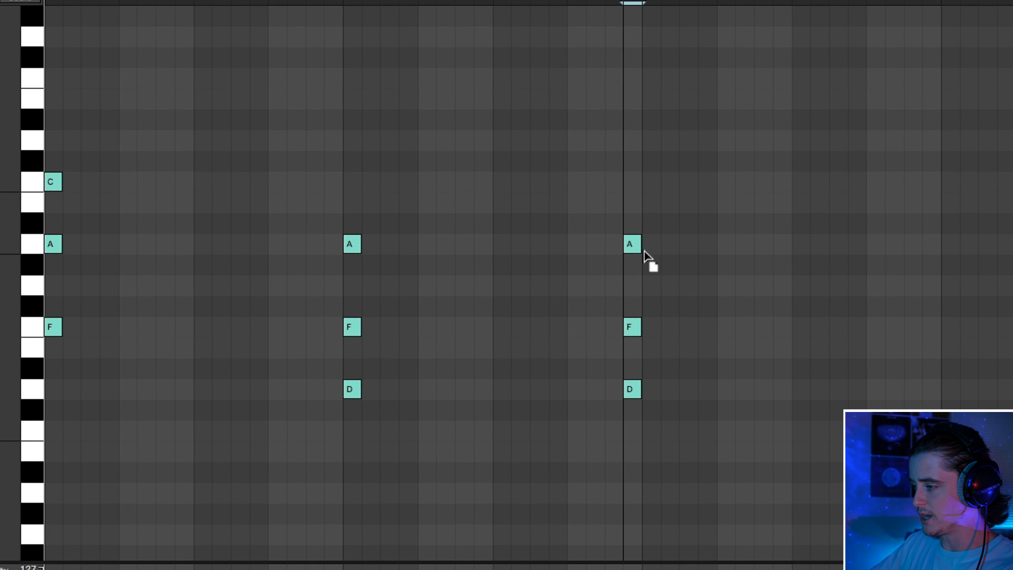
click(545, 2)
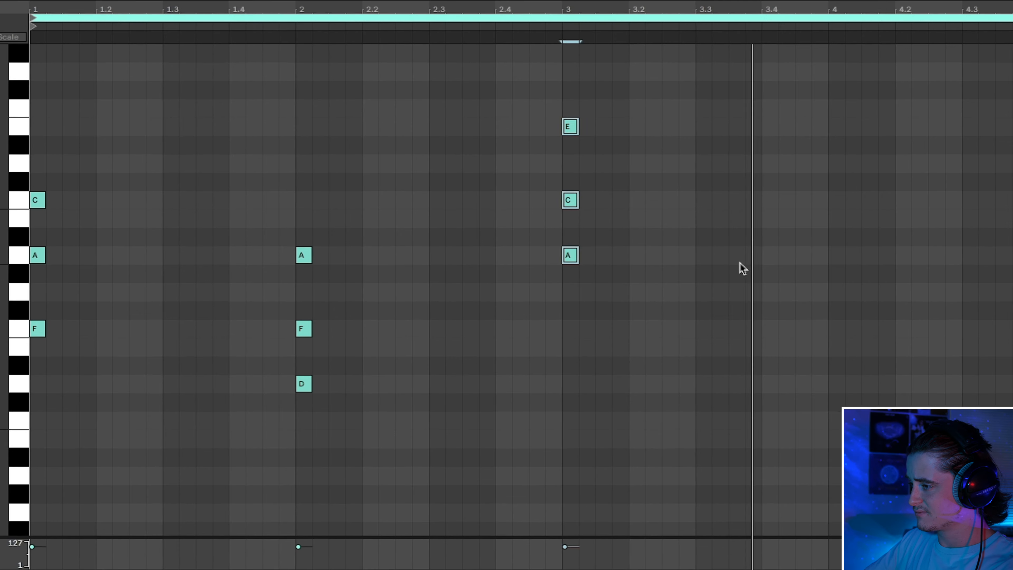
Duplicate the A, C and E chord to bar 4 and 4.3, change the 4.3 copy to G, B and D, and play.
key(ctrl+d)
key(space)
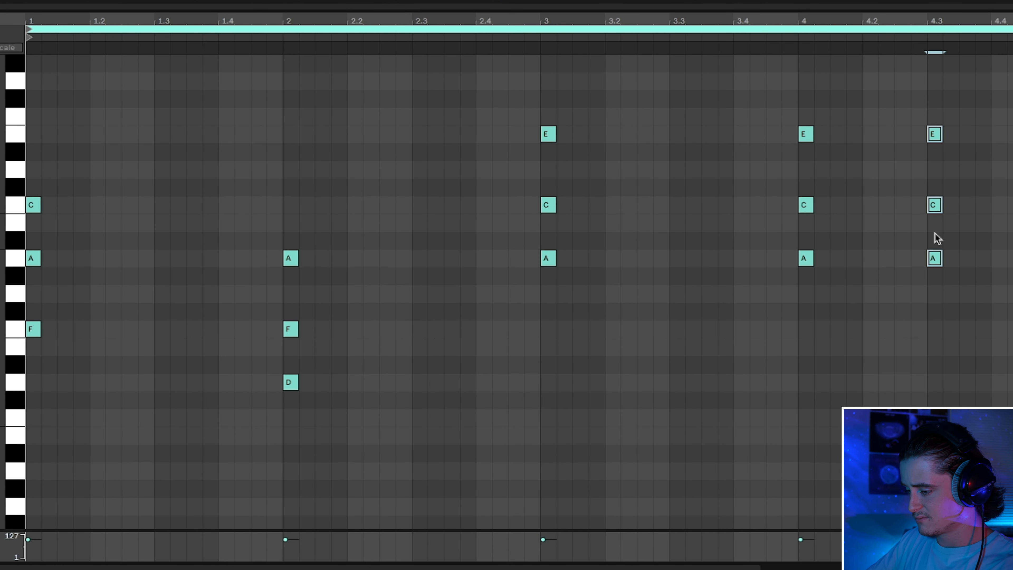
key(Down)
key(Down)
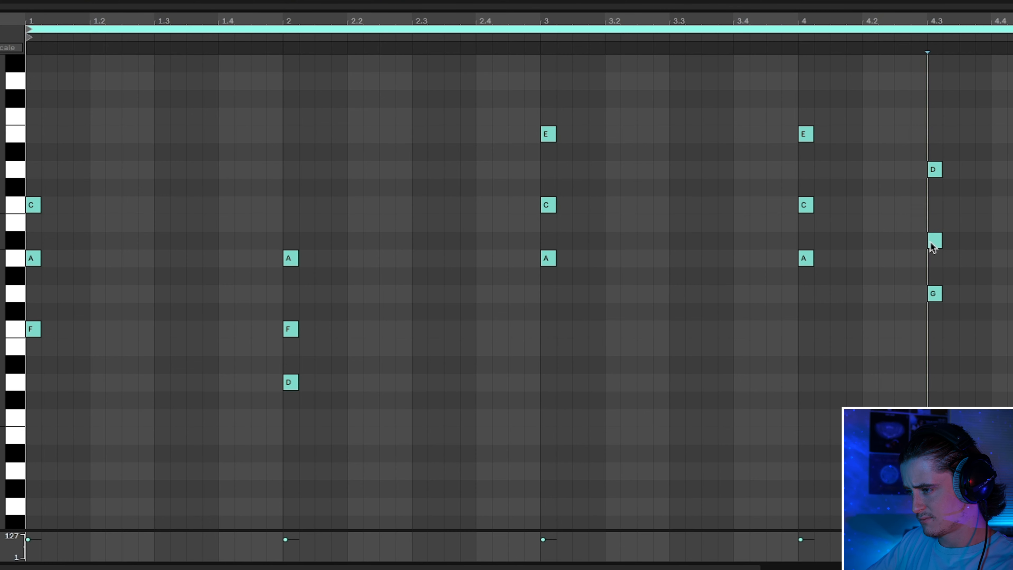
click(933, 222)
key(space)
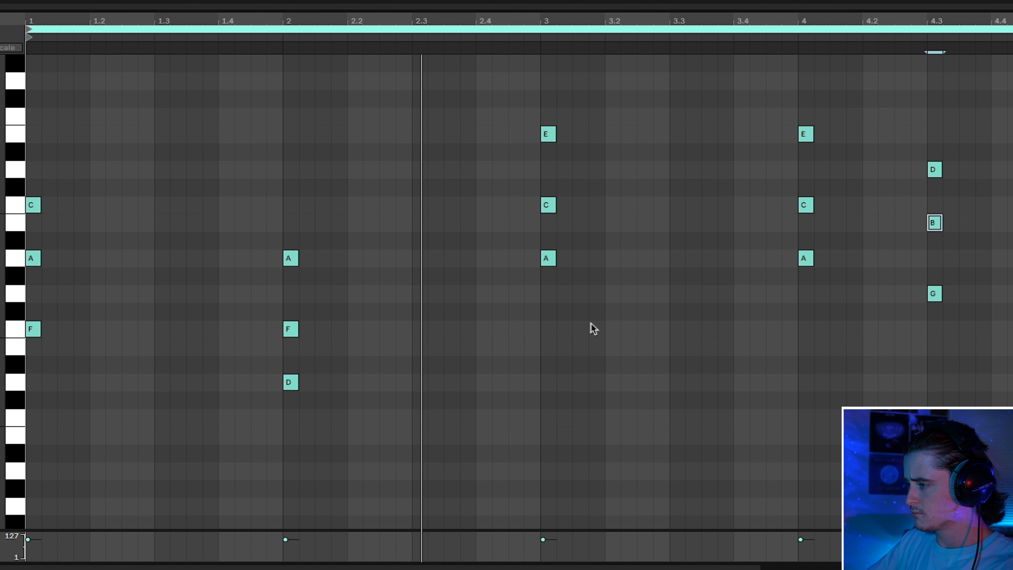
Add E4 to the bar 1 chord, D4 to the bar 2 chord and A4 to the bar 3 chord, and play the clip.
scroll(593, 328, up, 2)
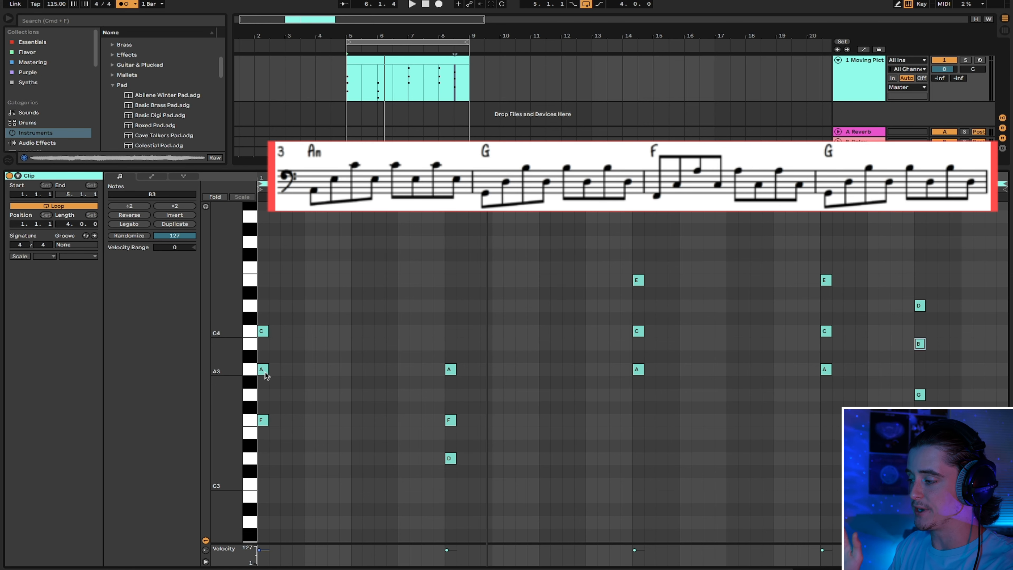
click(263, 286)
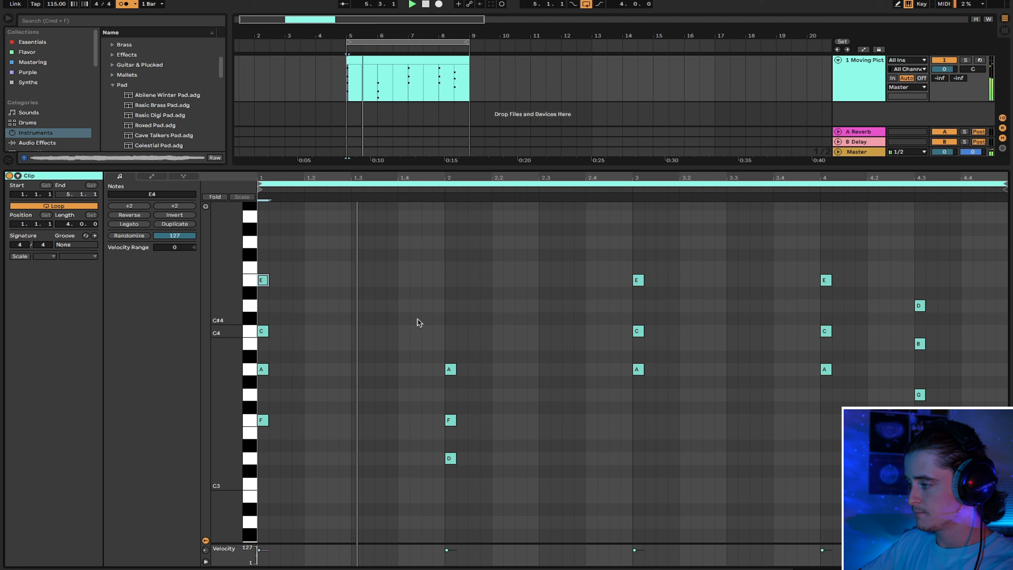
key(space)
click(449, 305)
double_click(449, 305)
key(space)
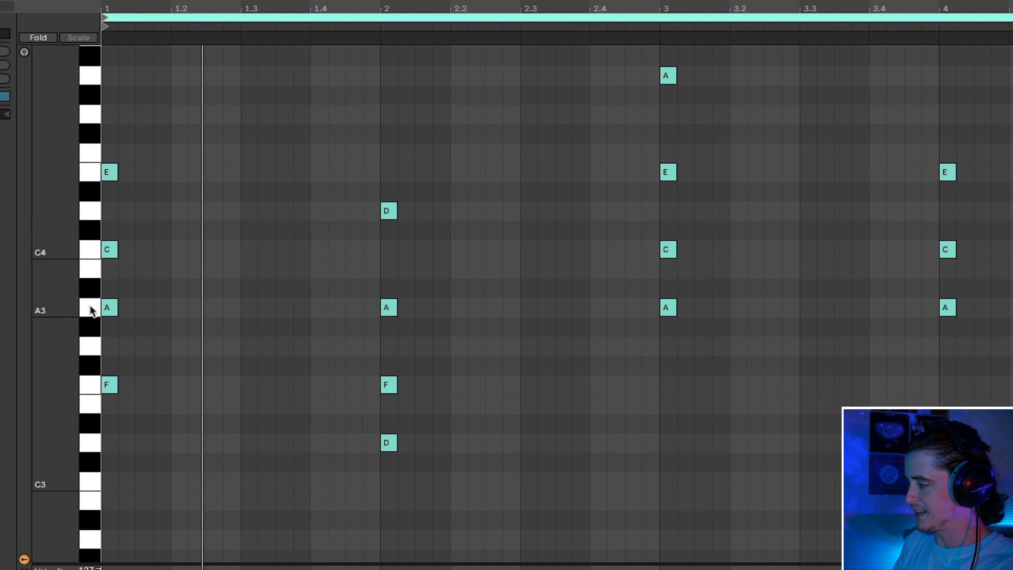
Spread the bar 1 chord into an eighth-note arpeggio of F, A, C, E, C, A, F and A.
click(263, 374)
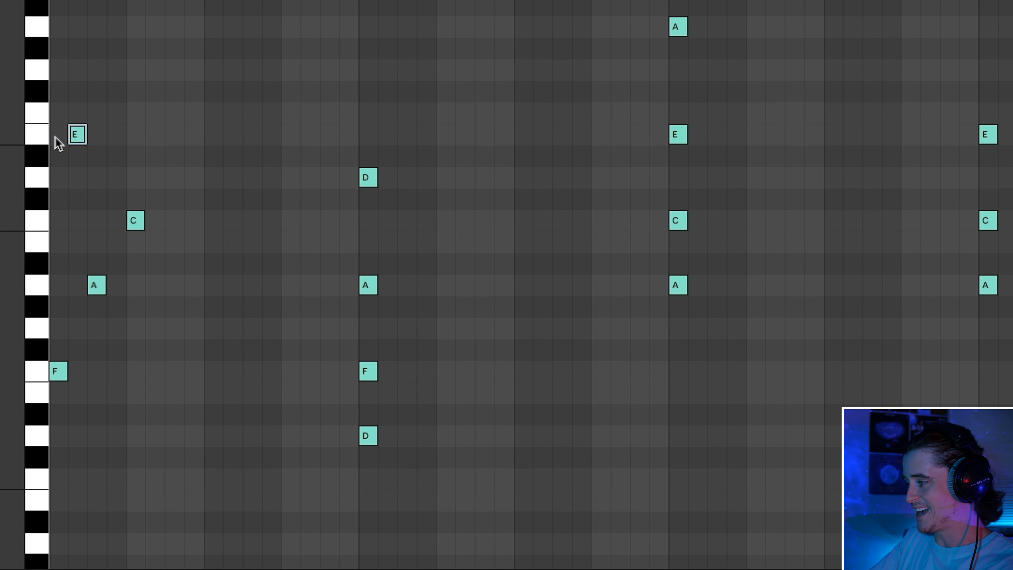
double_click(214, 221)
double_click(252, 285)
double_click(291, 371)
double_click(329, 285)
Spread the bar 2 chord into an eighth-note arpeggio of D, F, A, D, A, F, D and F.
drag(407, 394, 353, 147)
key(Right)
key(Right)
double_click(523, 285)
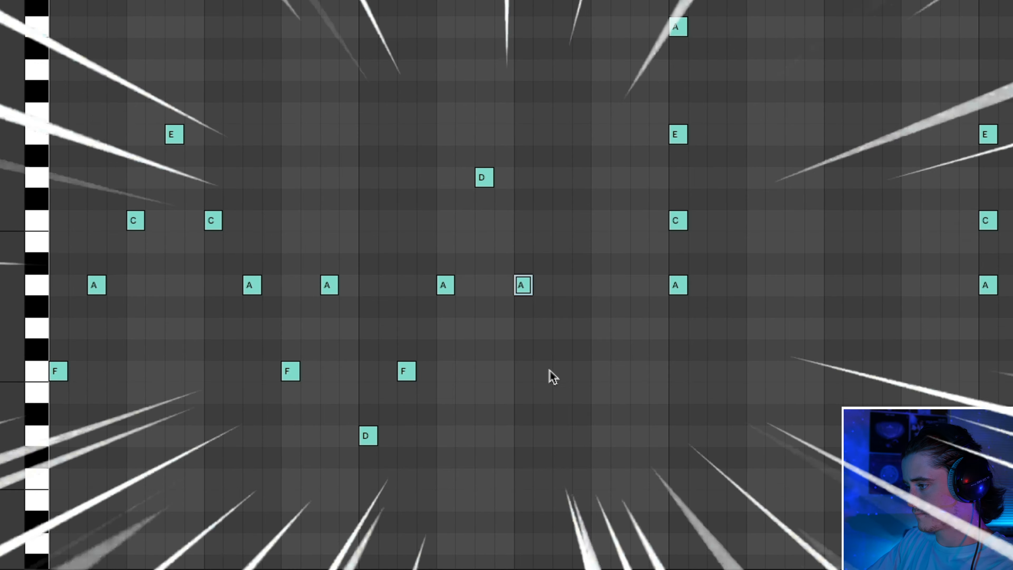
double_click(560, 372)
double_click(601, 435)
double_click(639, 371)
Turn the bar 3 chord into an eighth-note arpeggio of A, C, E, A, E, C, A and C.
key(b)
click(717, 220)
click(756, 134)
click(795, 26)
click(833, 134)
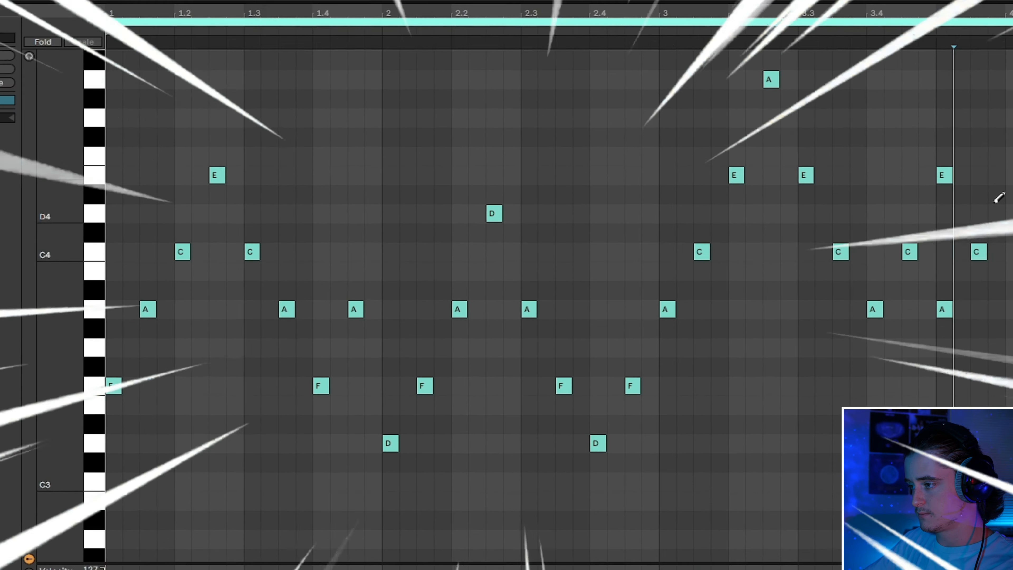
Arpeggiate bar 4 as A, C, E and C followed by G, B, D and B from 4.3, and play the clip.
click(1010, 175)
click(945, 174)
click(1004, 276)
click(989, 317)
click(964, 339)
click(988, 269)
click(988, 298)
click(1010, 340)
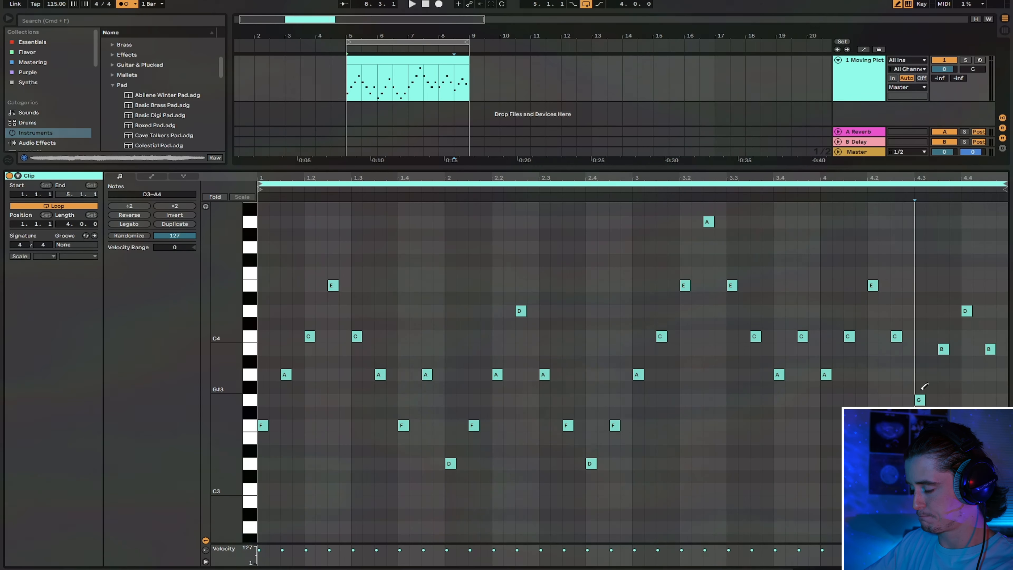
key(space)
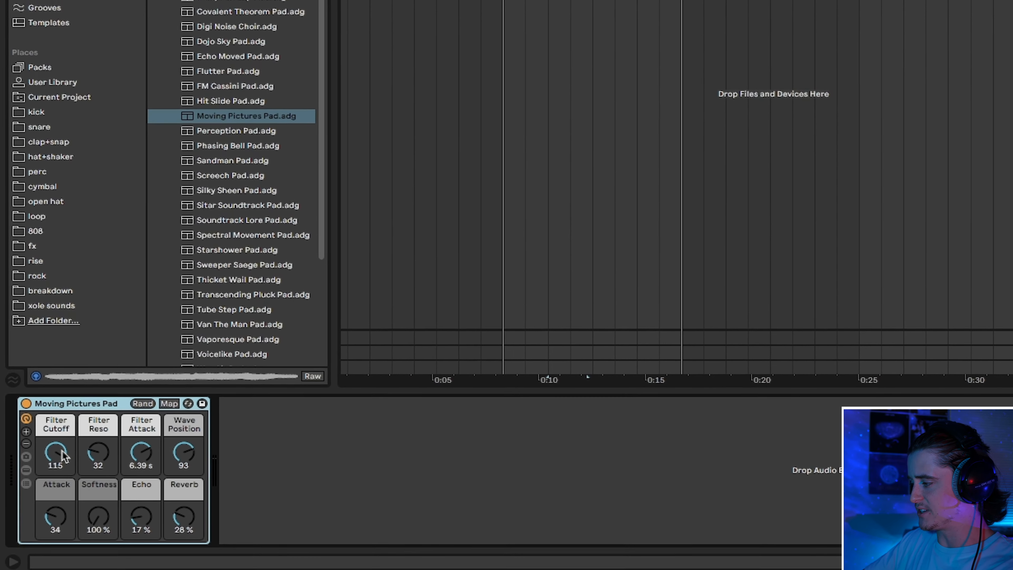
Set the Moving Pictures Pad's Filter Cutoff to 72 and lower its Filter Reso slightly while the arpeggio plays.
key(space)
drag(59, 453, 59, 488)
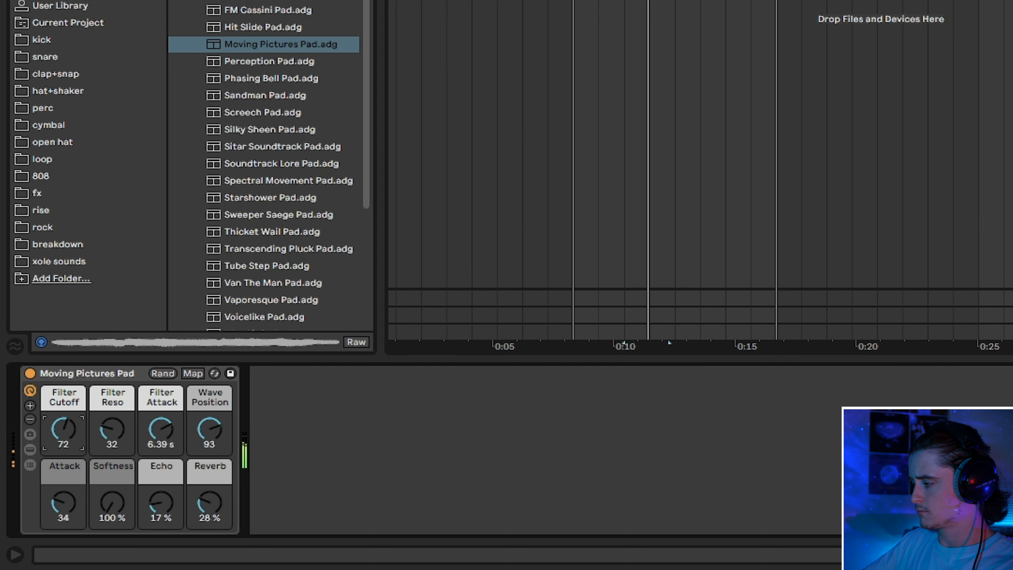
mouse_move(112, 429)
mouse_down()
mouse_move(111, 412)
mouse_move(111, 425)
mouse_up()
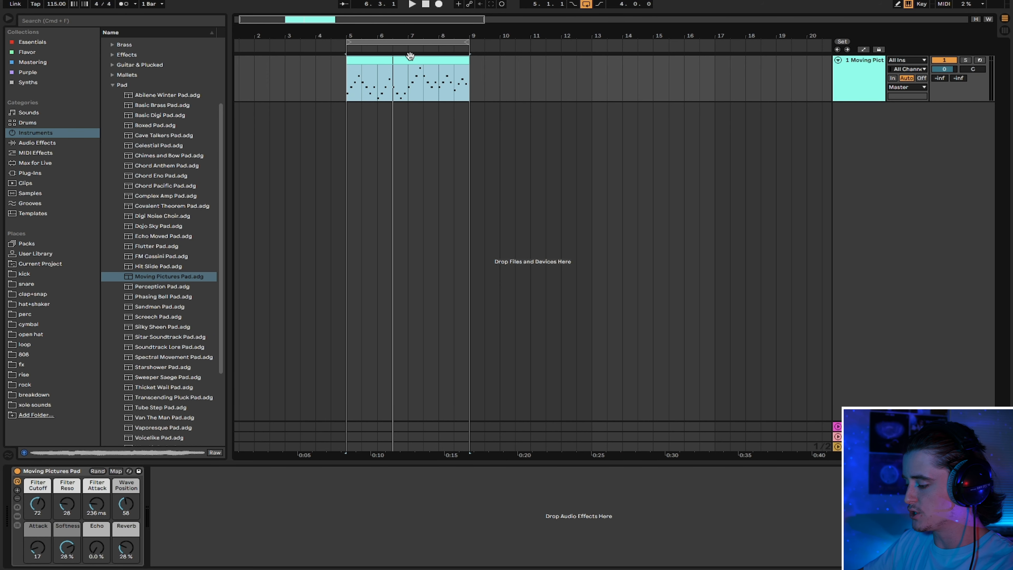
Duplicate the Moving Pictures Pad track with its clip, then mute and fold the original track.
click(836, 77)
key(super+d)
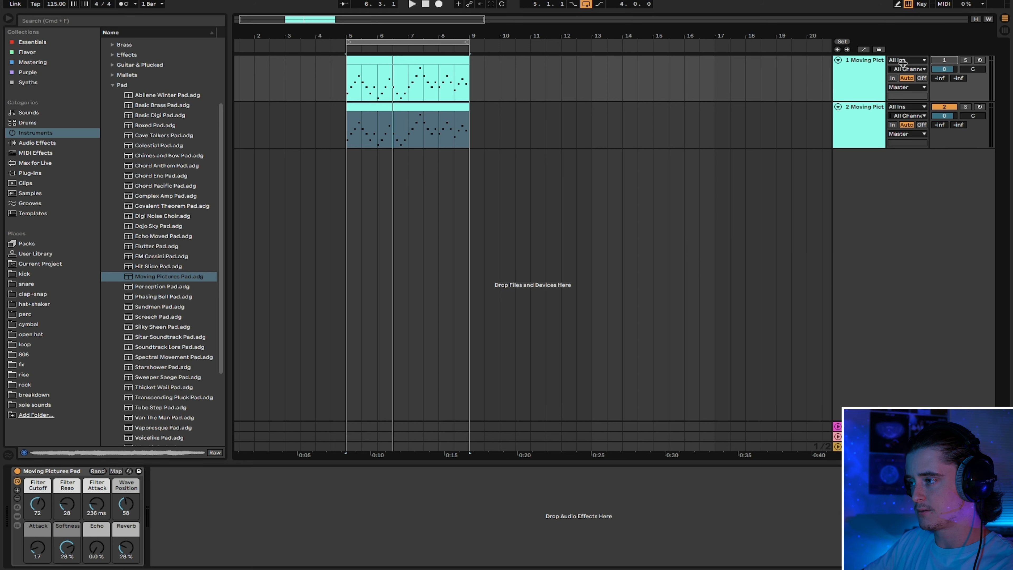
click(838, 60)
Recolour the duplicated track and its MIDI clip light orange.
right_click(853, 90)
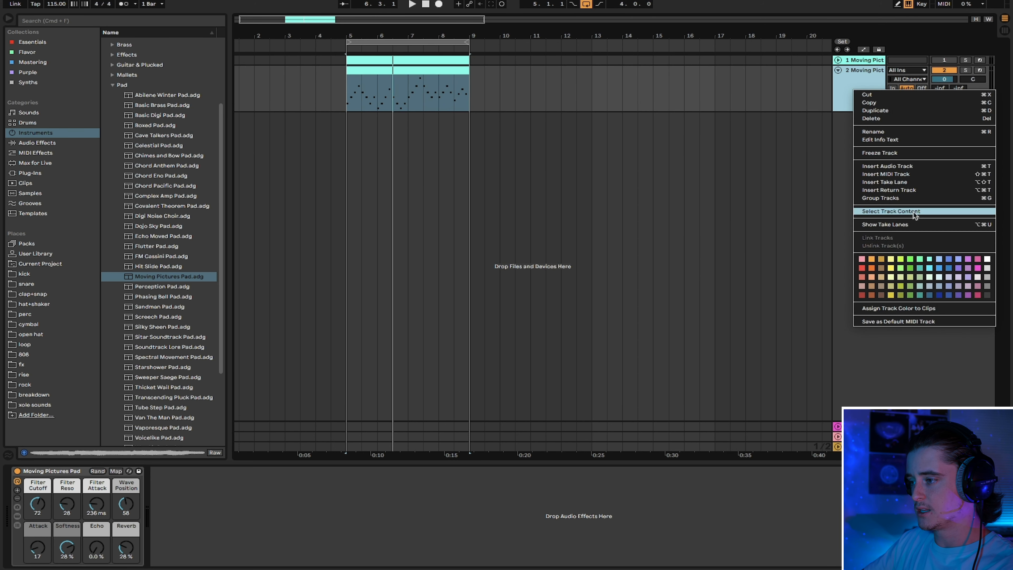
click(872, 286)
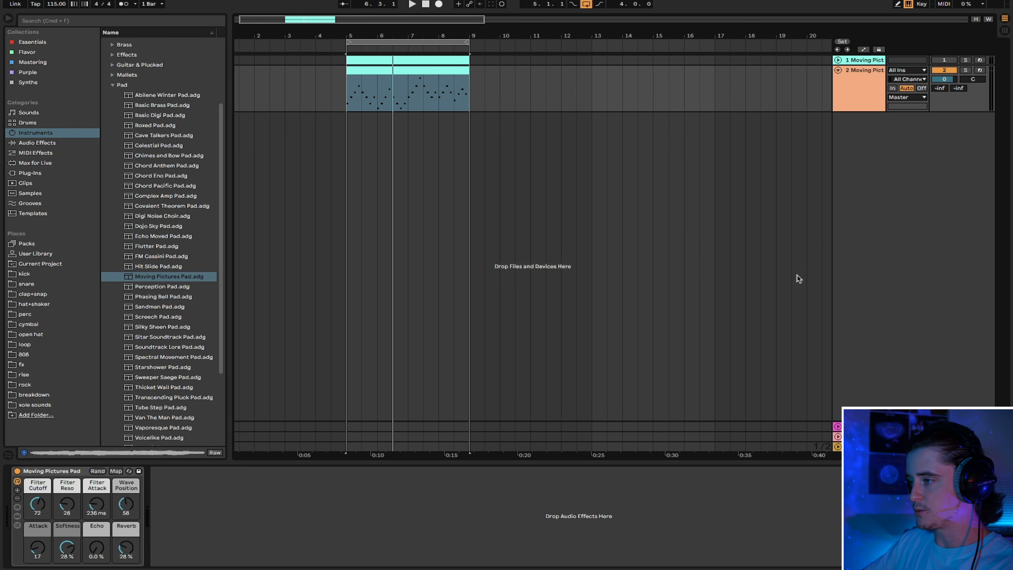
right_click(449, 72)
click(464, 252)
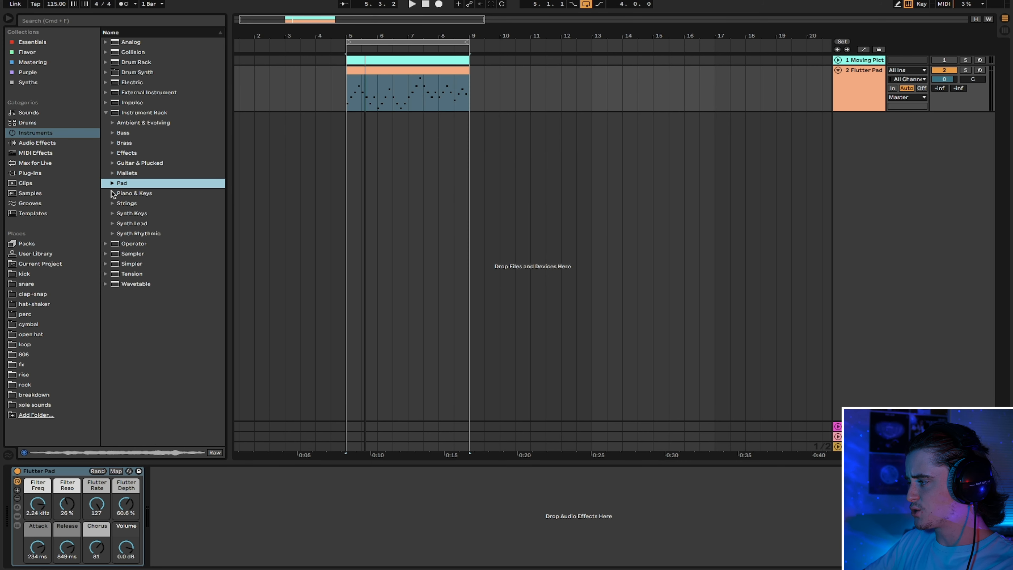
Audition E-Piano Floating on the second track, then replace it with E-Piano Rusty and play it.
click(161, 256)
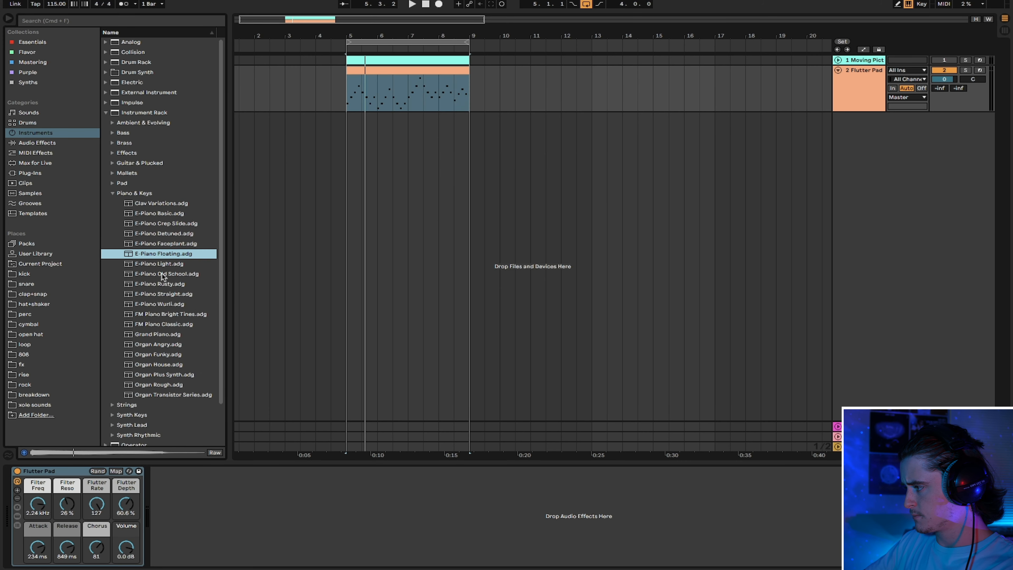
click(162, 284)
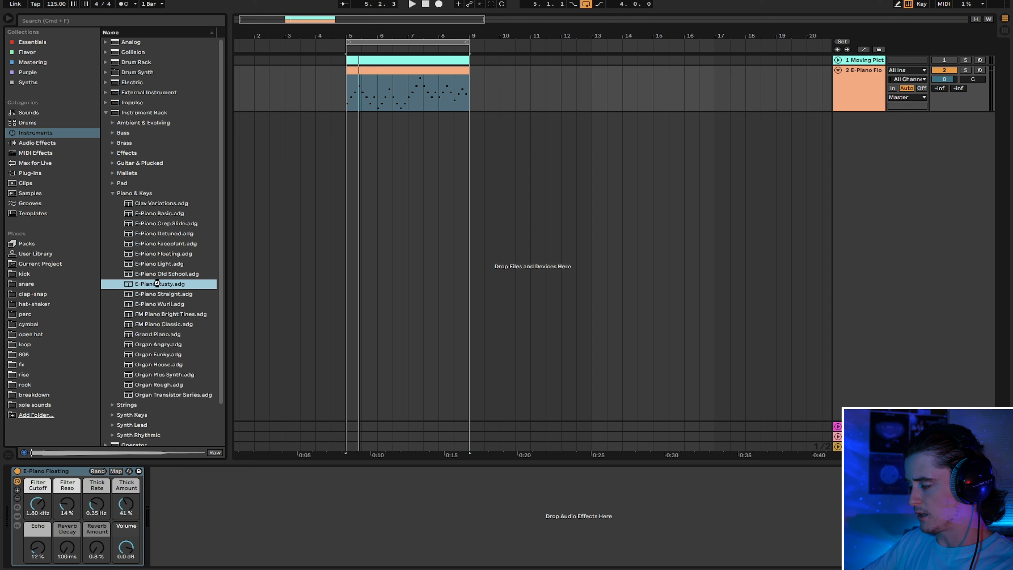
key(space)
Open the second track's clip, stack F3, A3, C4 and E4 at the start of bar 1 and delete the bar's leftover notes.
double_click(420, 68)
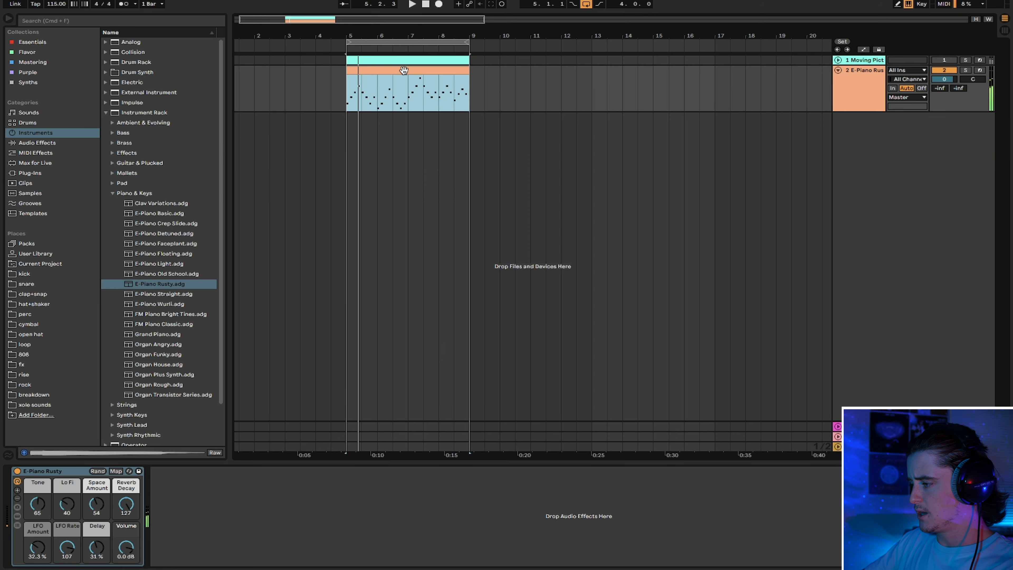
click(307, 423)
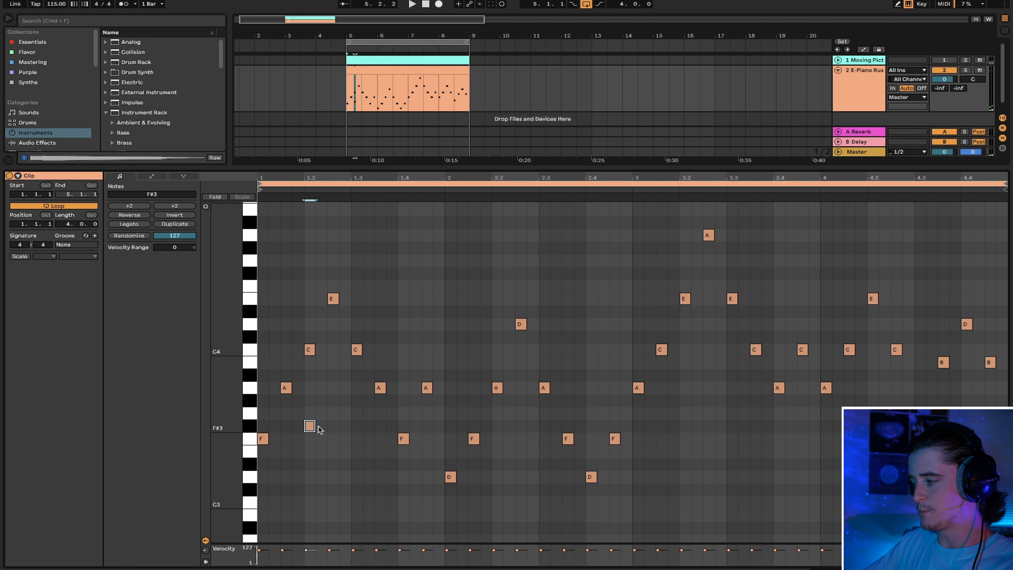
double_click(287, 392)
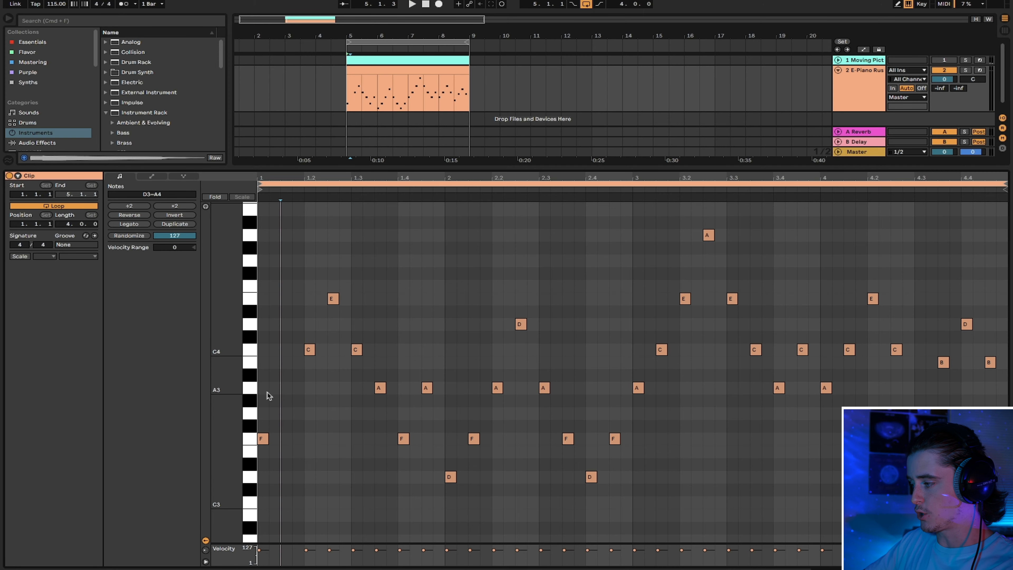
drag(276, 389, 263, 388)
drag(311, 350, 263, 350)
drag(334, 299, 264, 299)
key(Delete)
Stack the bar 2 arpeggio back into a D3, F3, A3 and D4 chord at the start of the bar.
drag(346, 336, 451, 439)
drag(498, 388, 451, 388)
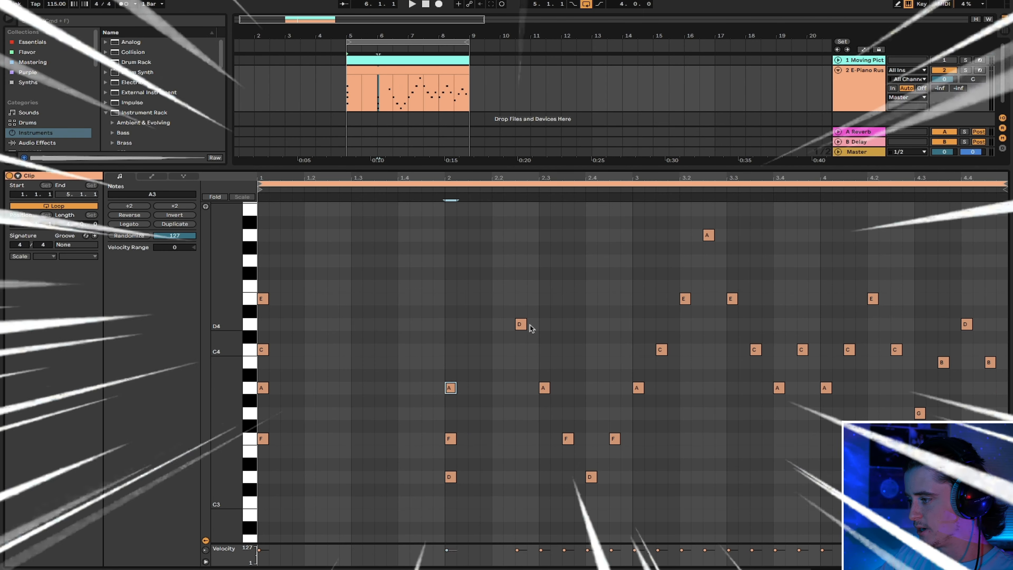
drag(522, 324, 451, 325)
Stack A3, C4, E4 and A4 at the start of bar 3 and delete the remaining arpeggio notes.
drag(685, 299, 639, 298)
drag(708, 236, 638, 235)
drag(716, 403, 812, 255)
key(Delete)
Stack A3, C4 and E4 at the start of bar 4, and G3, B3 and D4 at 4.3.
drag(849, 349, 826, 349)
drag(873, 298, 826, 298)
drag(943, 362, 920, 363)
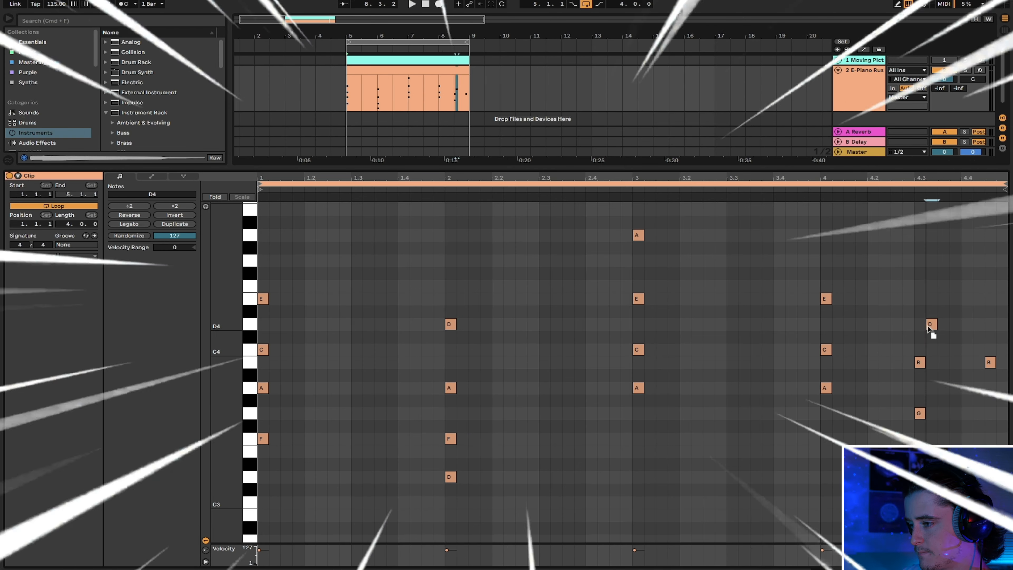
Lengthen all chords to nearly one bar, shorten the A3, C4 and E4 chord to end just before 4.3, and play the clip.
drag(773, 337, 246, 140)
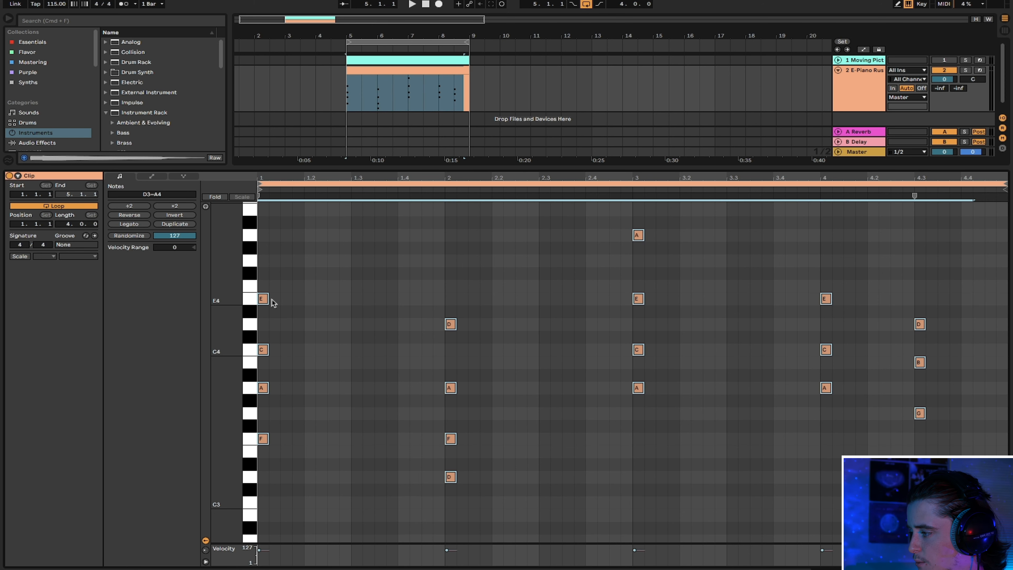
drag(267, 298, 433, 300)
key(space)
click(445, 263)
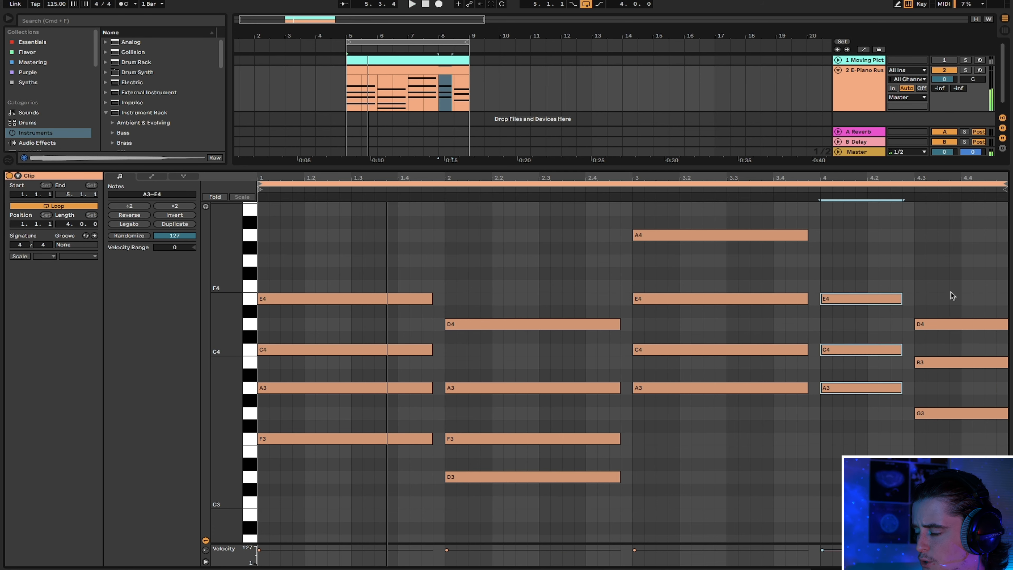
key(space)
drag(951, 311, 989, 414)
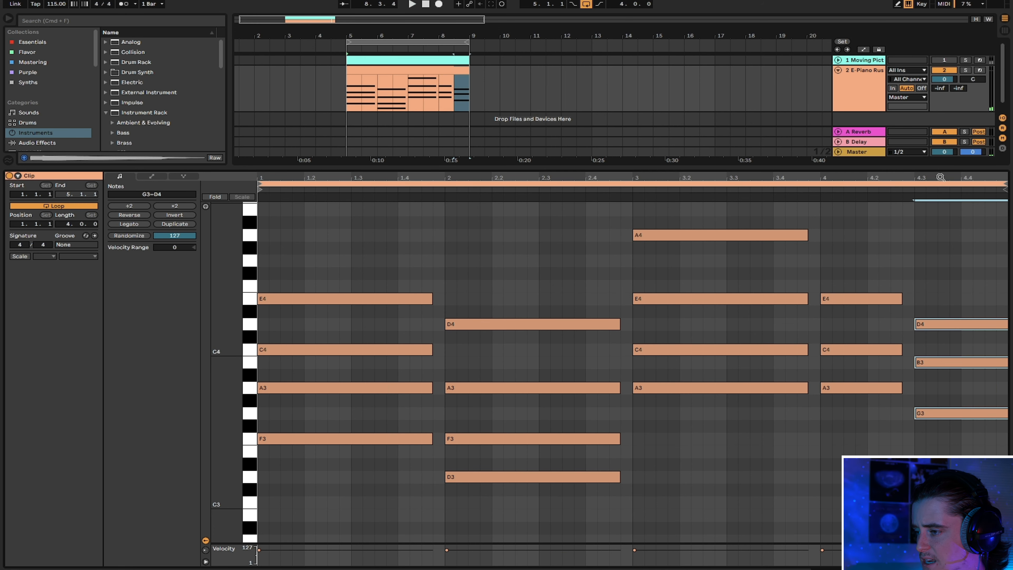
Shorten the G3, B3 and D4 chord at 4.3 to end just before the end of bar 4.
drag(940, 176, 941, 164)
drag(1004, 323, 922, 323)
drag(358, 180, 358, 189)
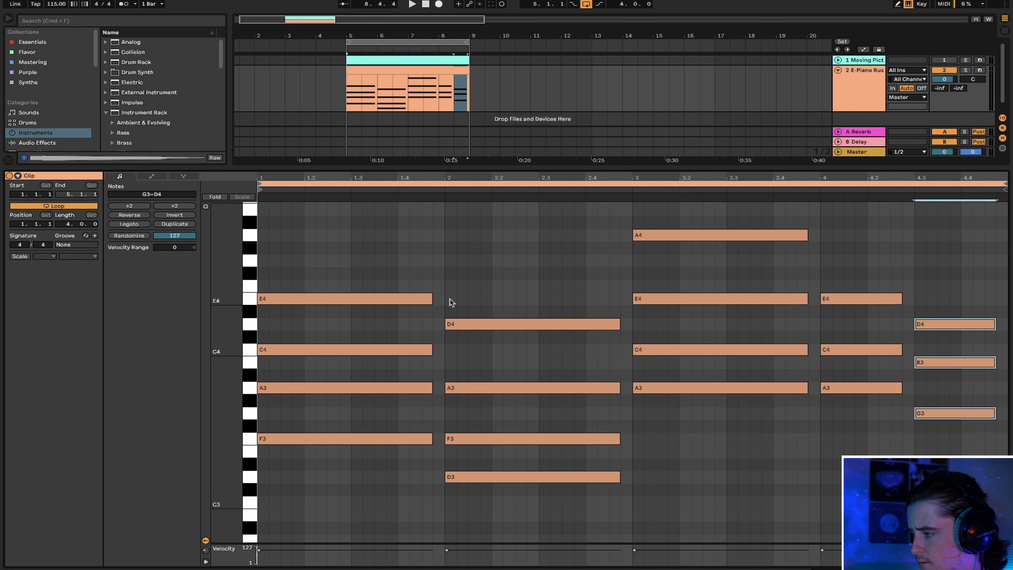
Turn the grid off, shift every chord note above the lowest in each chord slightly later, and play the start.
click(441, 313)
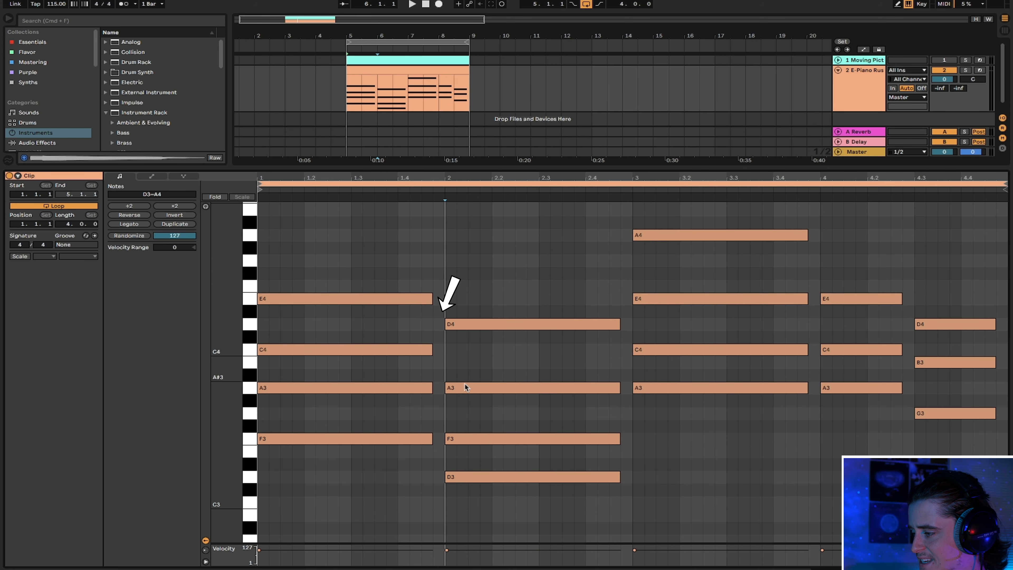
drag(308, 415, 343, 316)
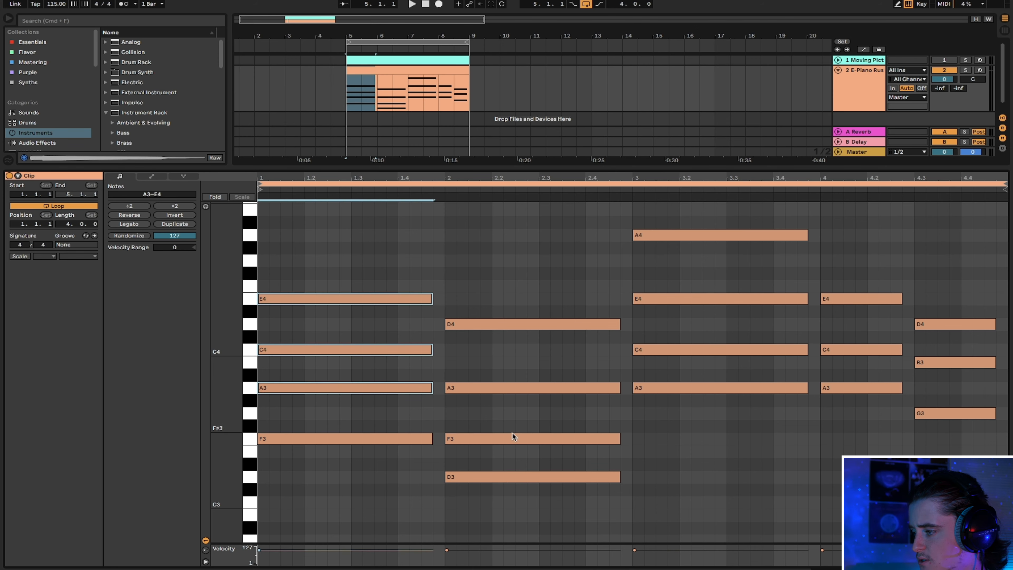
drag(480, 461, 528, 337)
drag(668, 374, 722, 231)
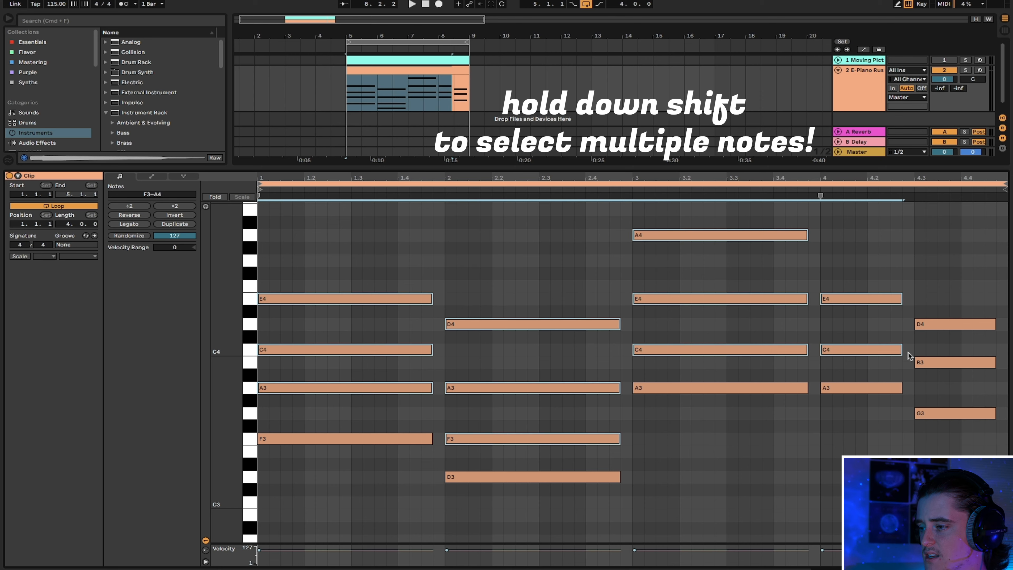
drag(933, 385, 955, 279)
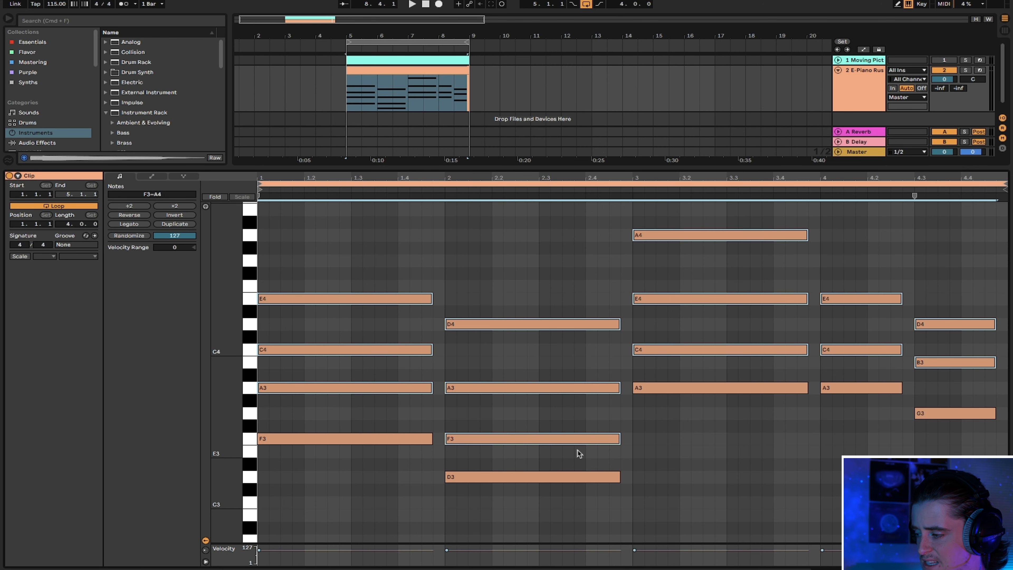
right_click(345, 413)
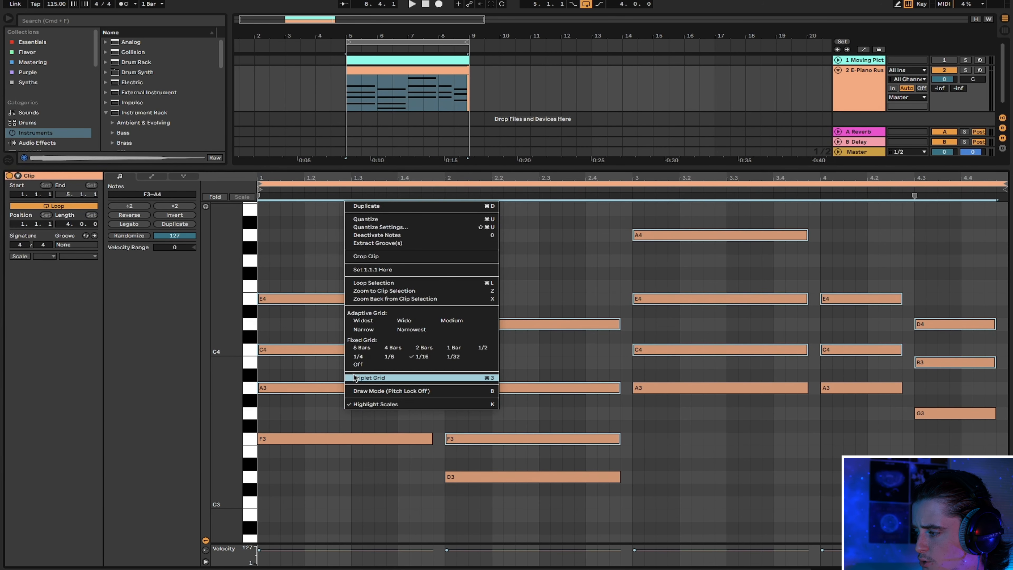
click(356, 366)
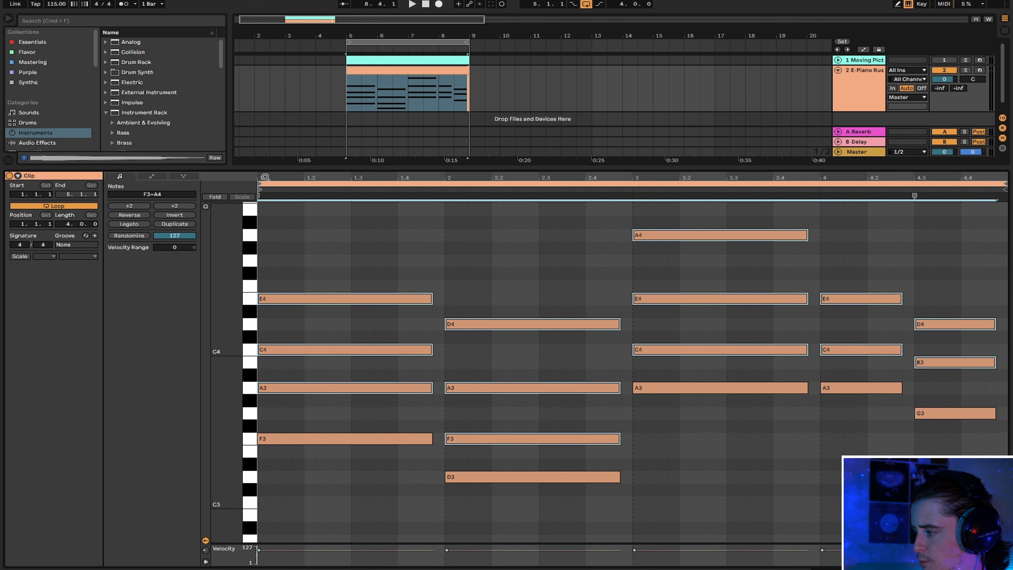
drag(265, 177, 267, 207)
drag(270, 392, 276, 393)
key(space)
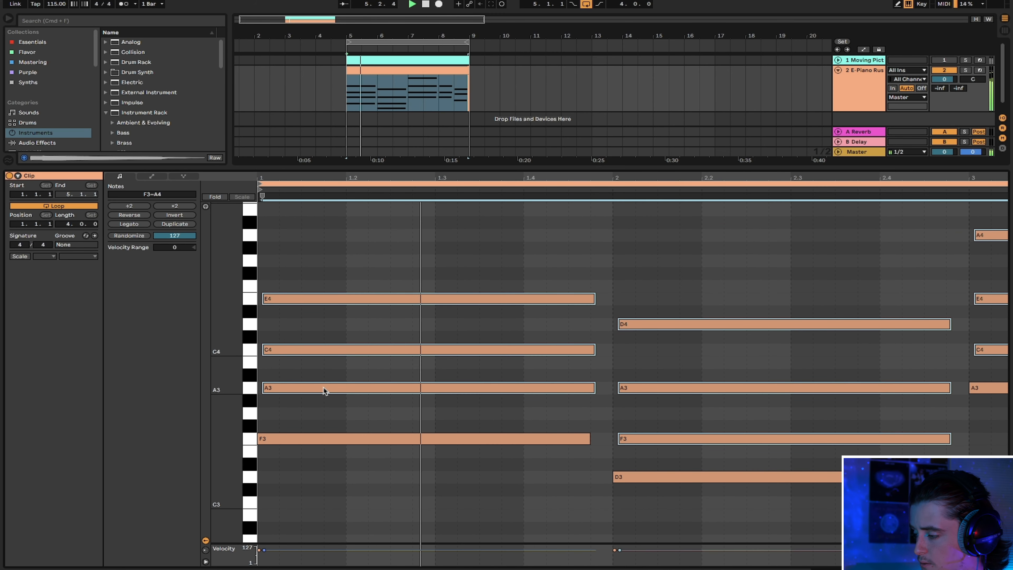
key(space)
Leave out the second-lowest chord notes, shift the higher ones slightly later again, and play the clip.
drag(663, 179, 663, 149)
key(space)
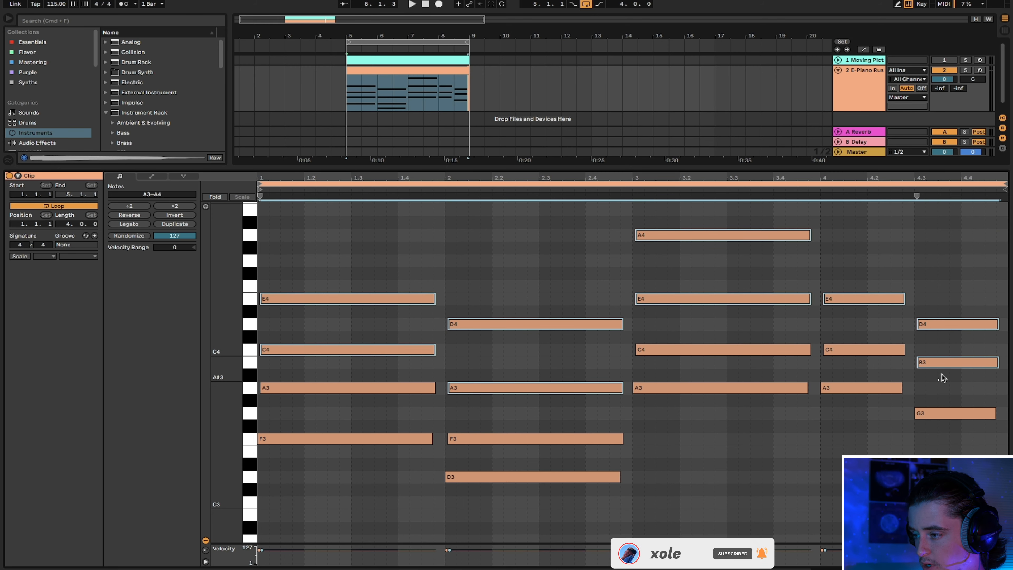
drag(259, 177, 259, 179)
drag(300, 351, 290, 353)
key(space)
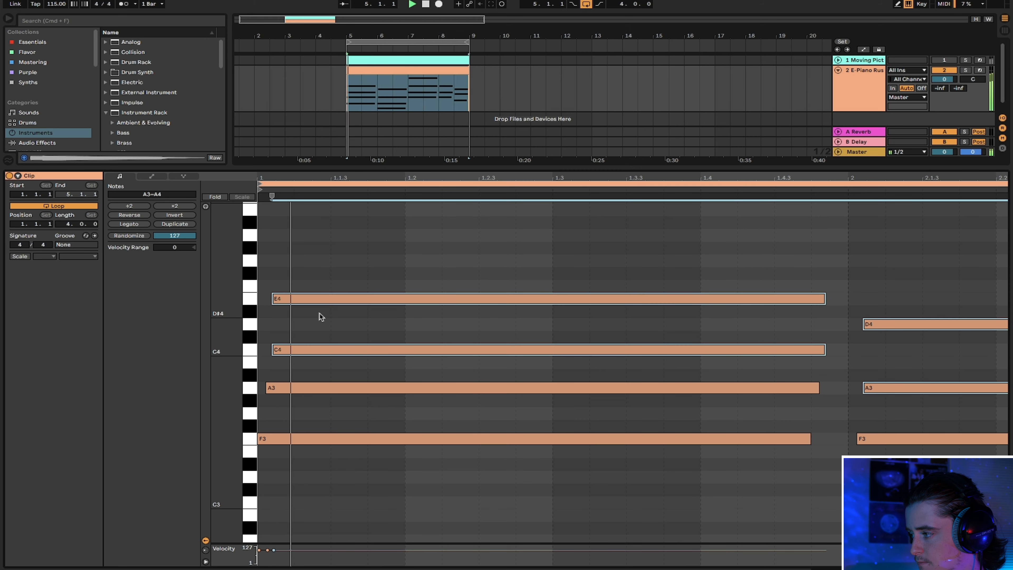
drag(335, 179, 334, 147)
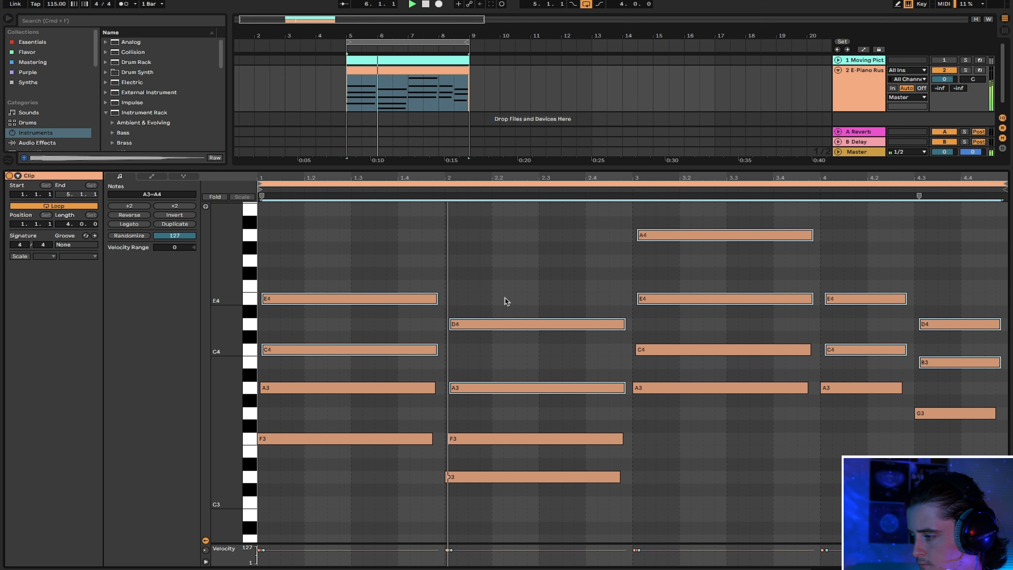
Keep only the top note of each chord selected, shift these notes slightly later, and play the strummed chords.
shift+click(396, 348)
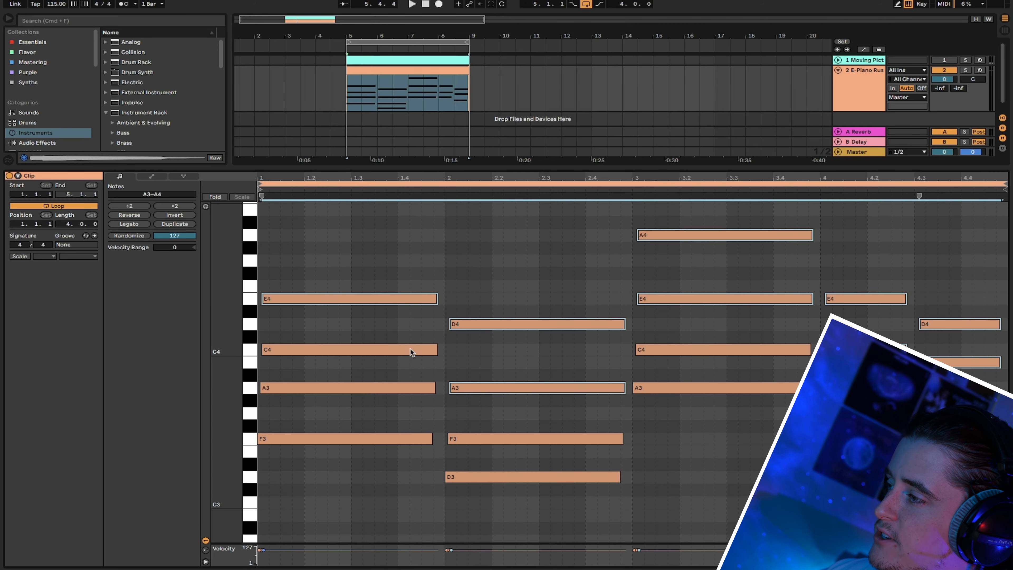
shift+click(479, 389)
shift+click(675, 300)
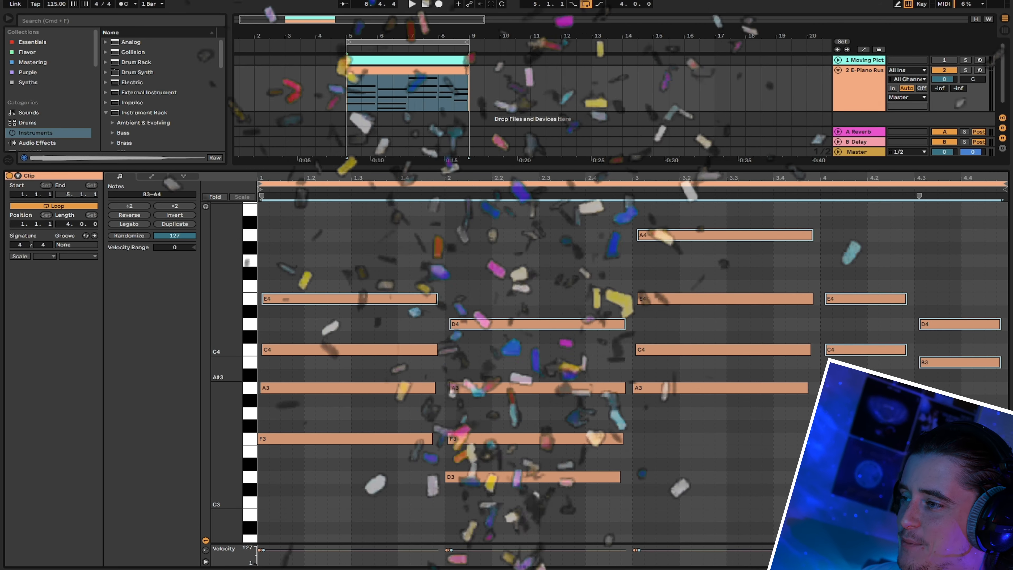
shift+click(887, 351)
shift+click(929, 362)
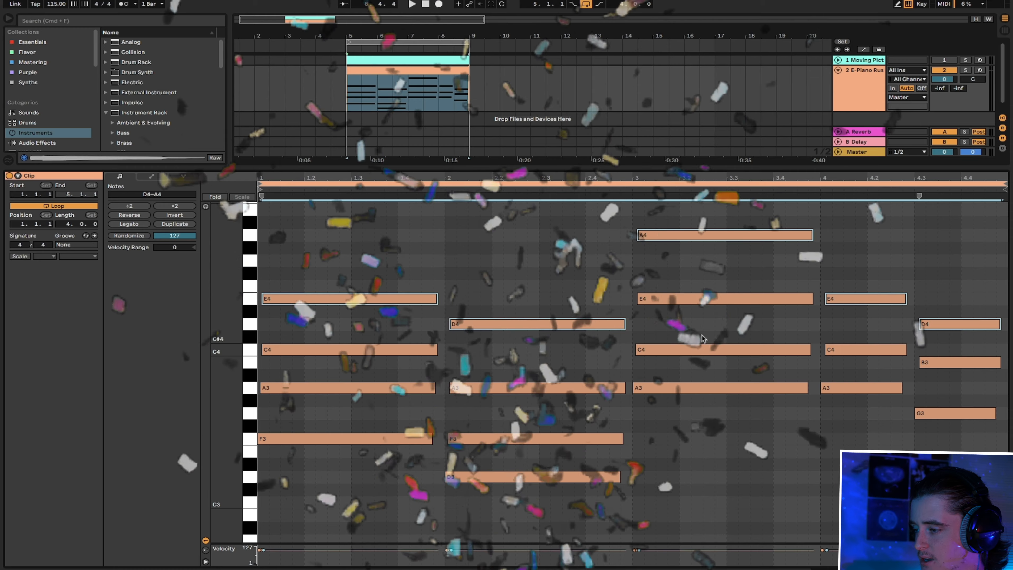
mouse_move(271, 173)
mouse_down()
mouse_move(322, 276)
mouse_move(295, 302)
mouse_up()
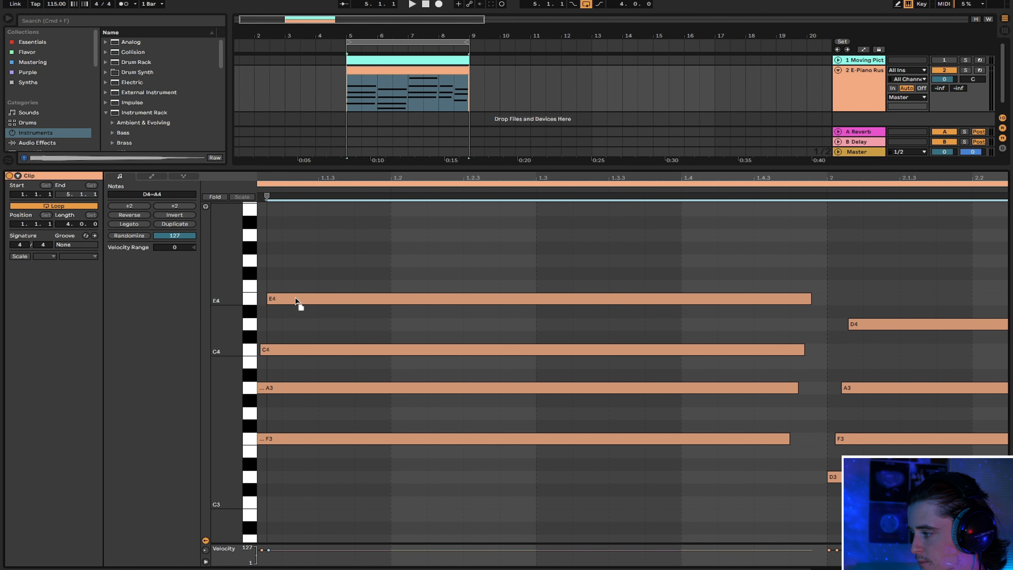
key(space)
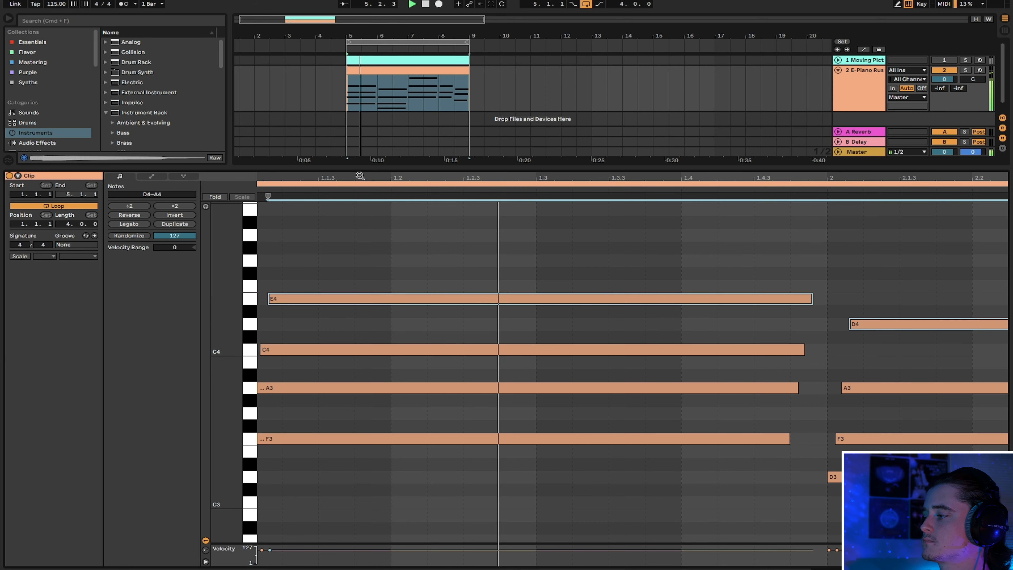
drag(295, 178, 293, 167)
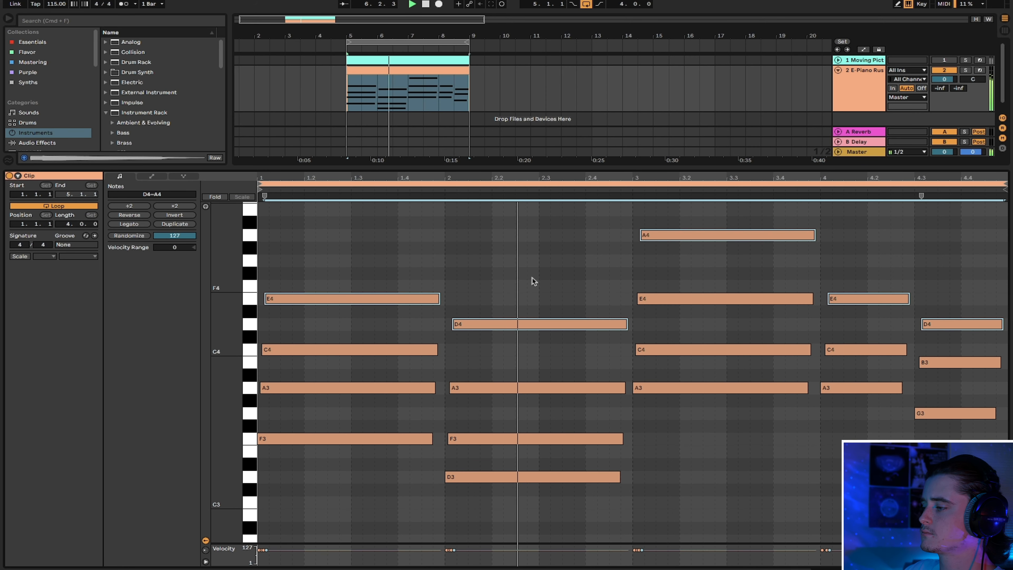
click(444, 231)
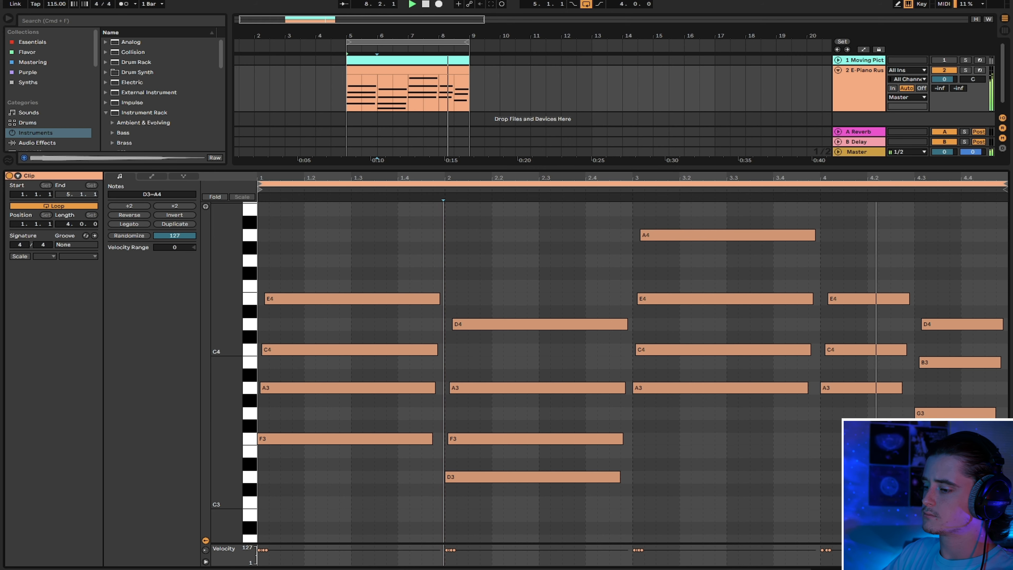
Unfold and reactivate the Moving Pictures pad track, lower its volume to -7.5 dB, and play both tracks together.
key(super+alt+l)
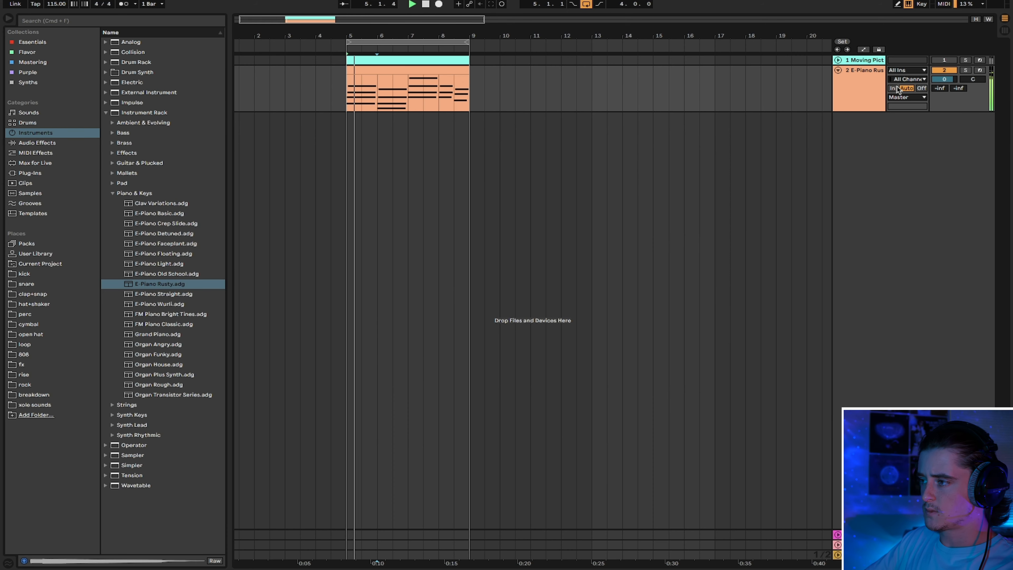
click(838, 59)
click(884, 77)
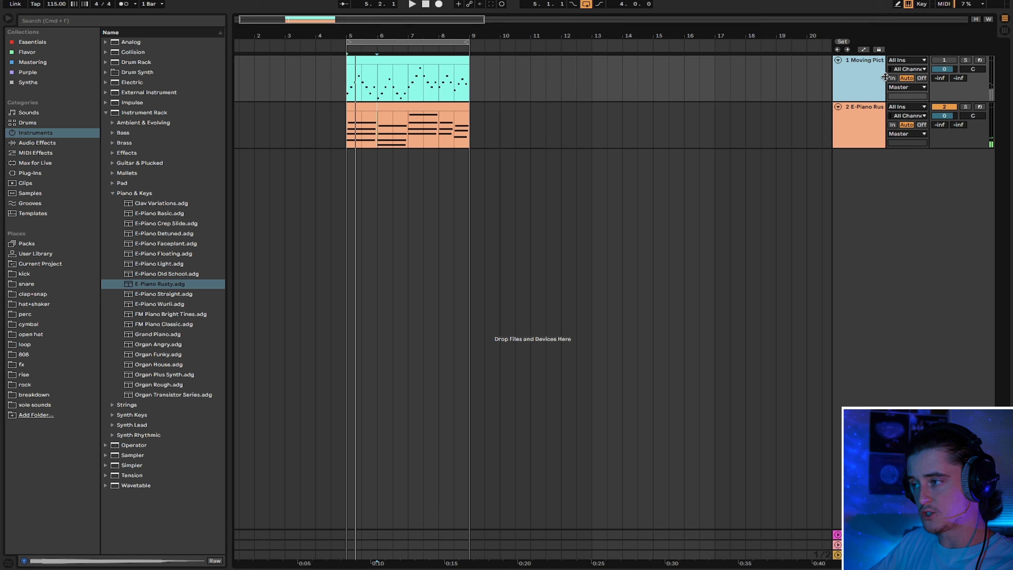
click(942, 60)
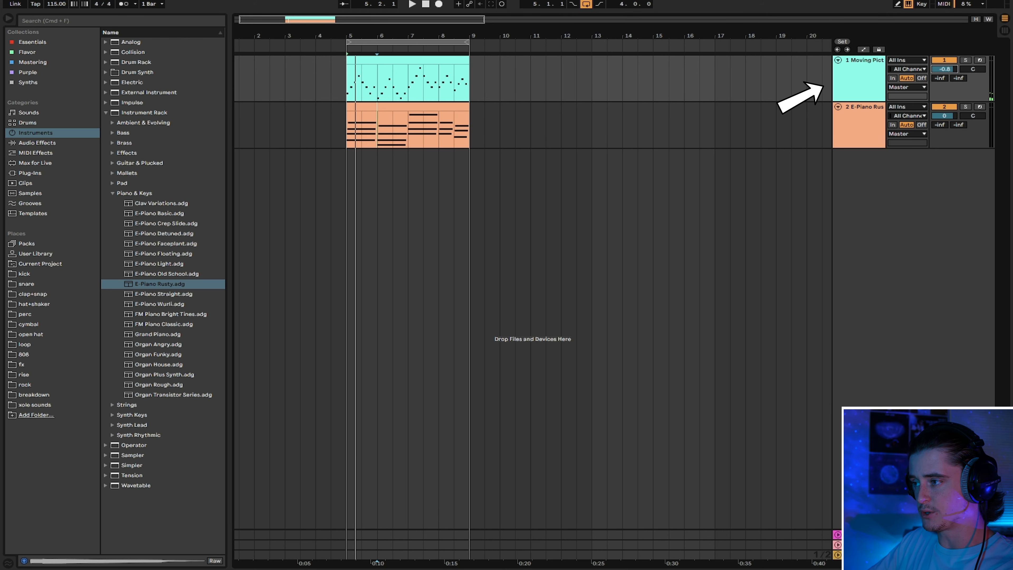
click(405, 109)
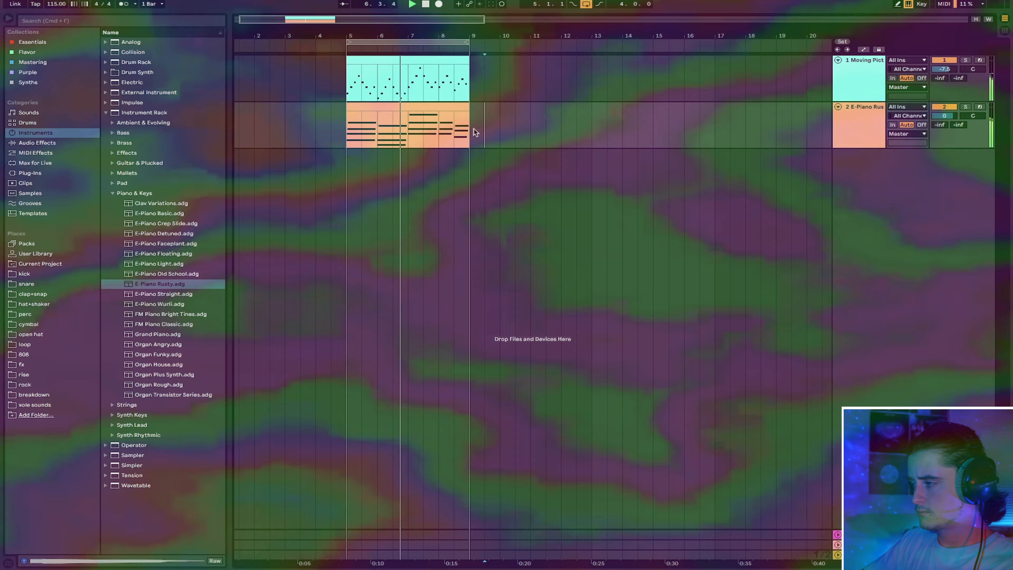
click(475, 131)
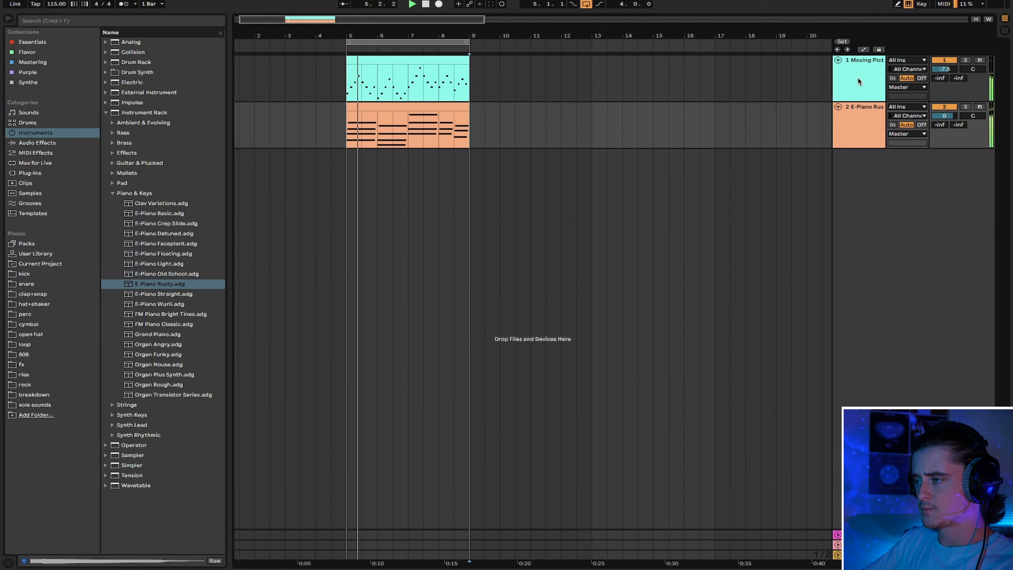
key(space)
Search the audio effects for "eq", add EQ Eight to the Moving Pictures pad track, and remove the extra EQ Three.
double_click(857, 79)
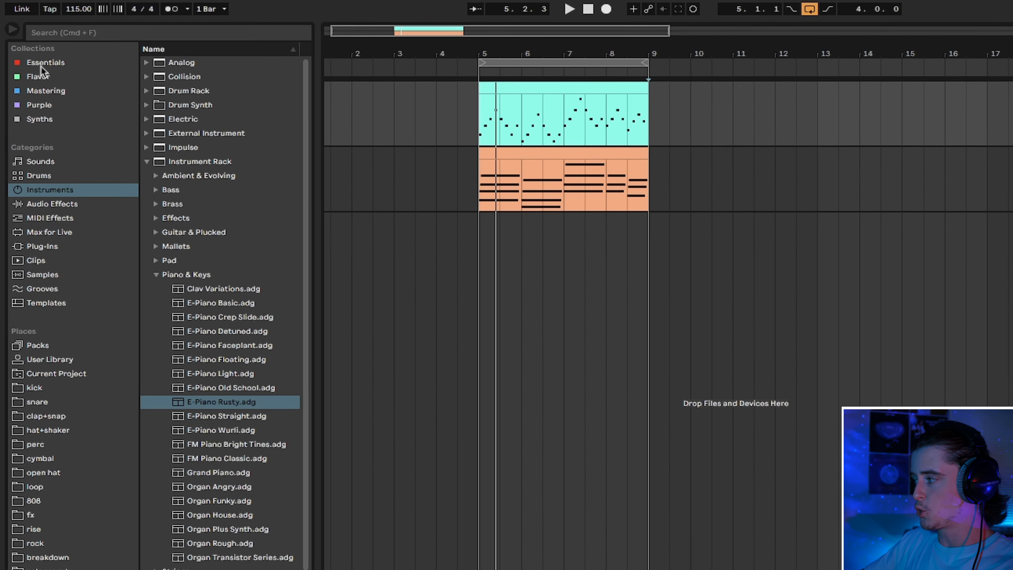
click(55, 245)
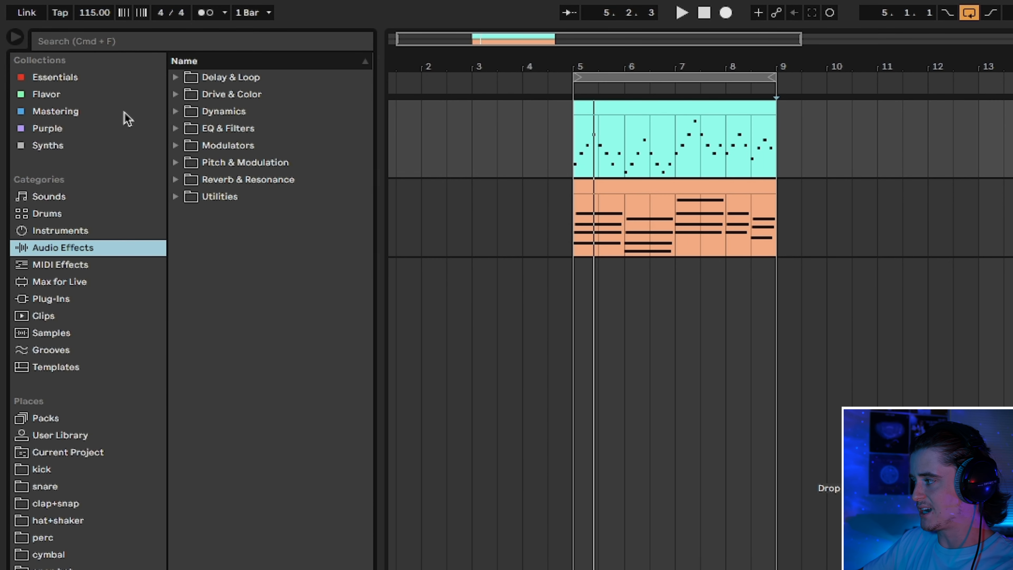
click(145, 42)
text(e)
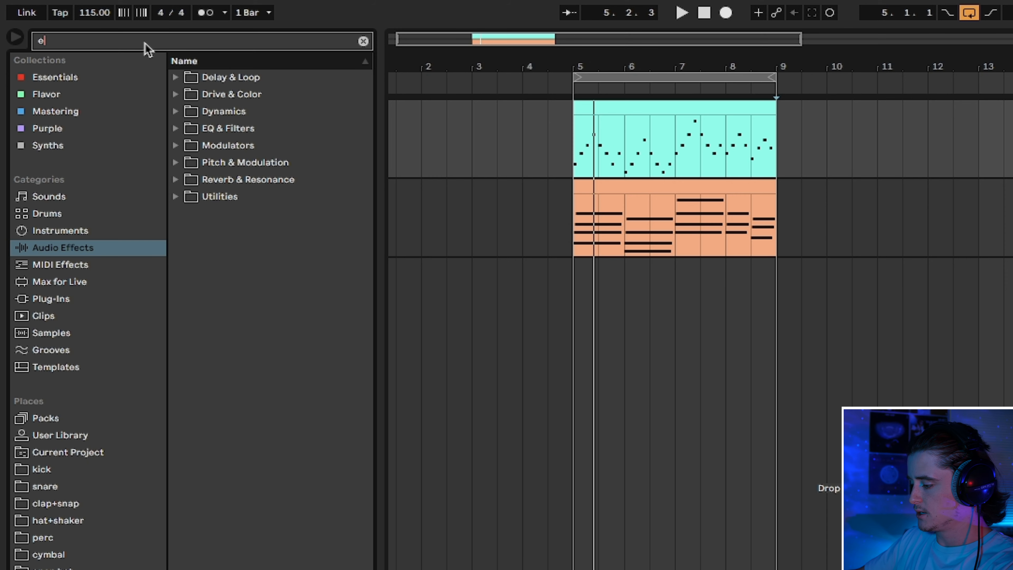
text(q)
click(174, 95)
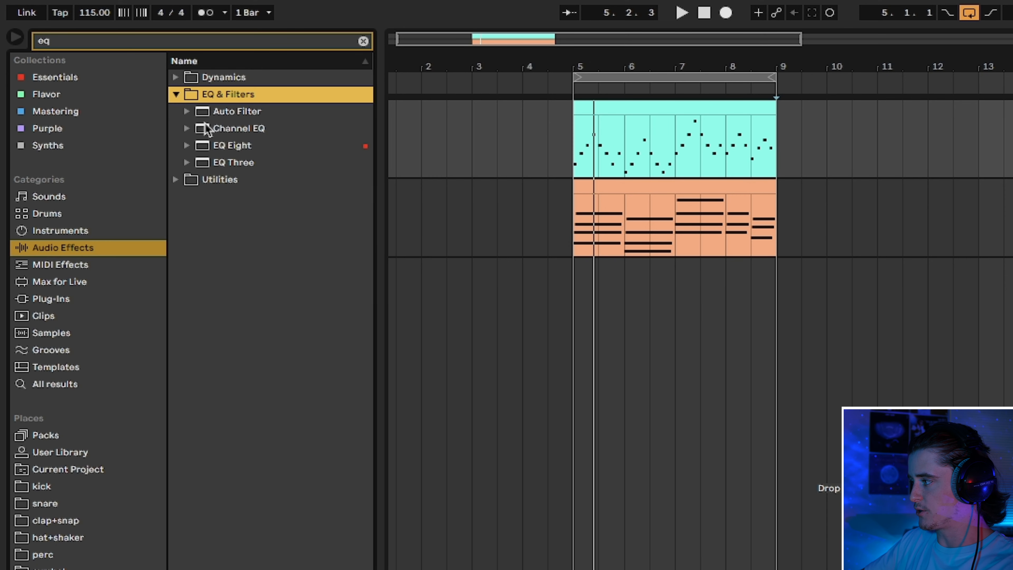
click(236, 146)
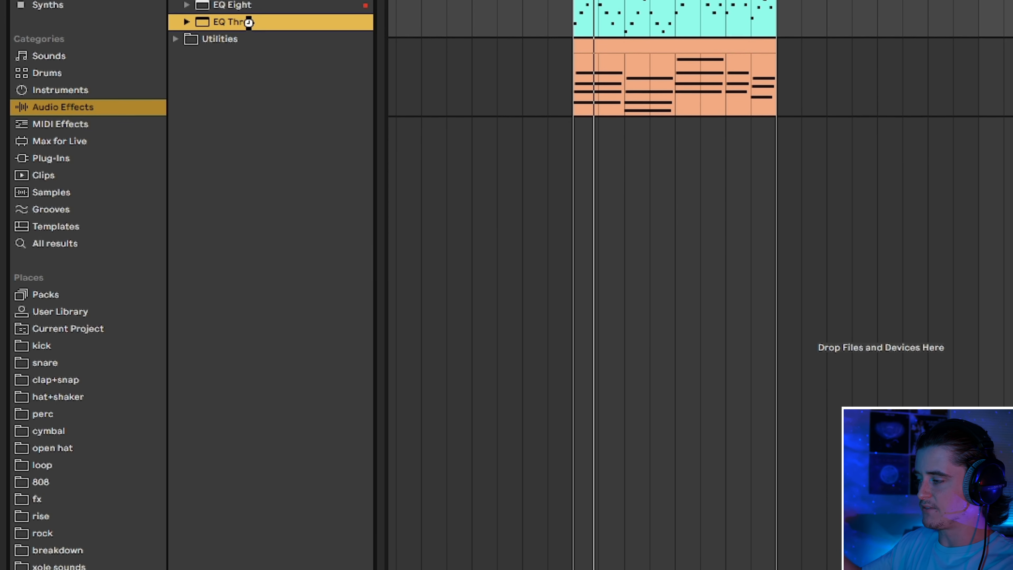
click(768, 374)
key(Delete)
Enable band 8 of the pad's EQ Eight as a high cut and lower its frequency to 1.78 kHz during playback.
click(622, 524)
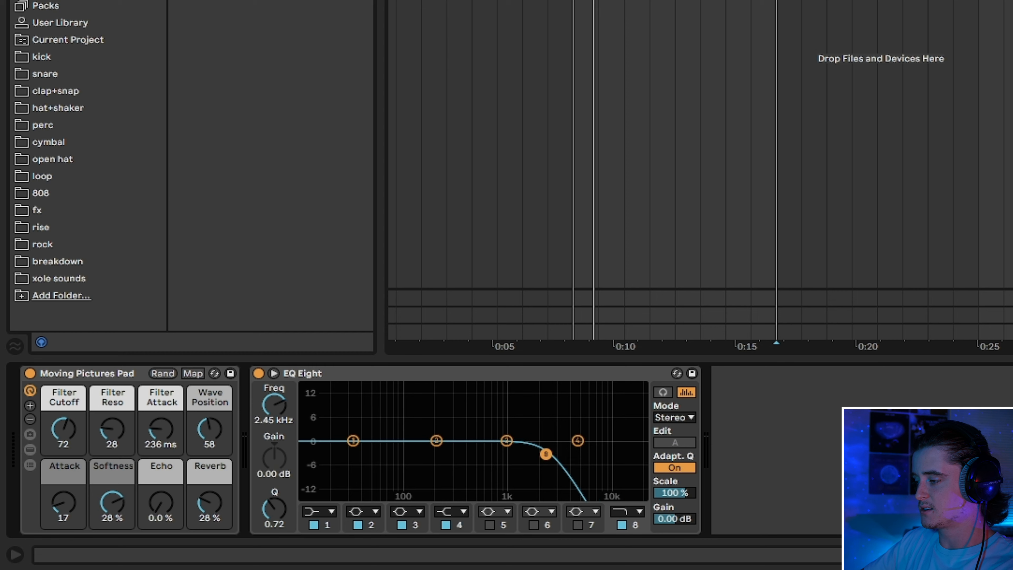
key(space)
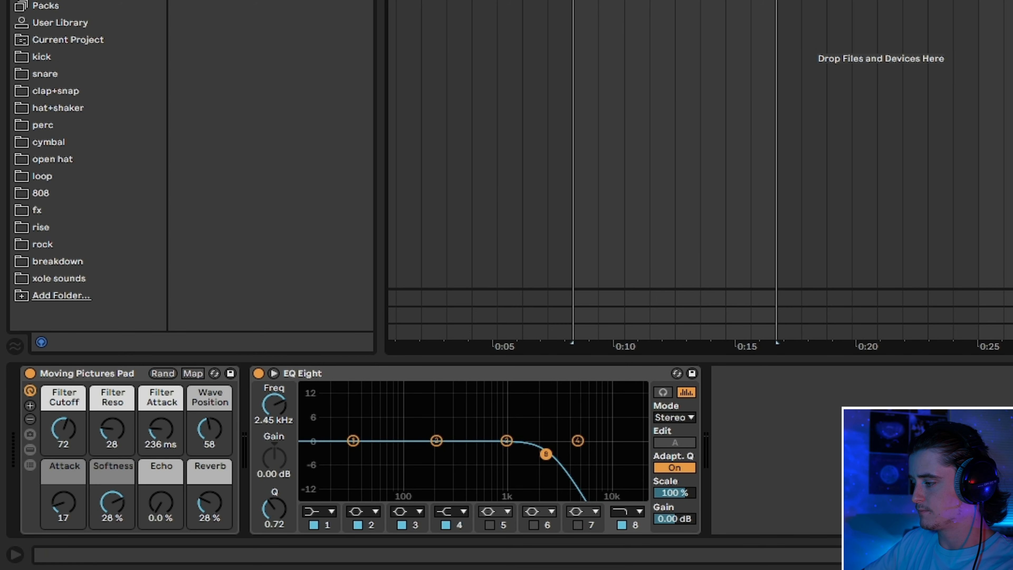
key(space)
drag(546, 454, 532, 454)
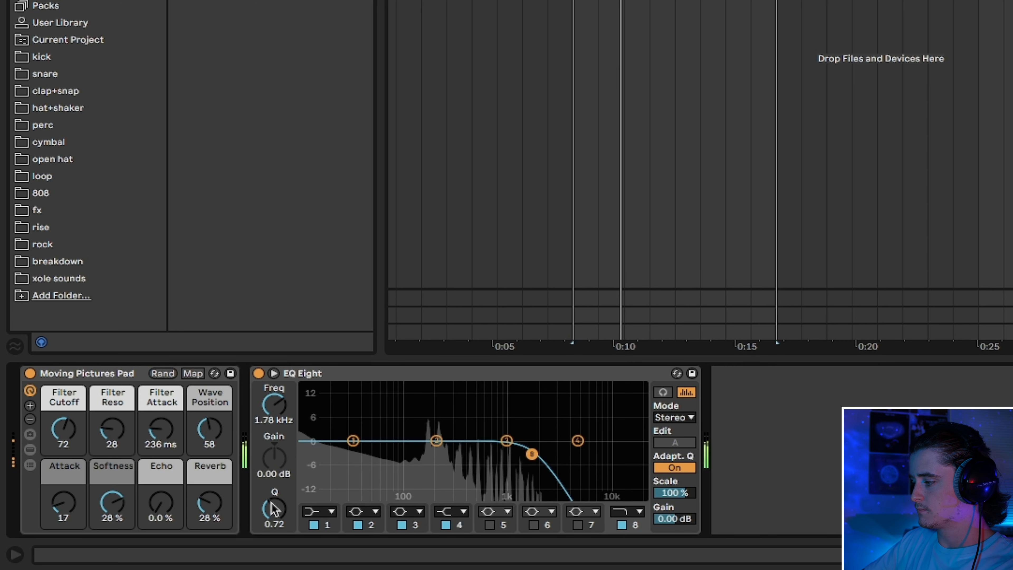
Make band 1 of the pad's EQ Eight a low cut and boost band 2 by 4.59 dB at 383 Hz.
click(319, 511)
click(313, 425)
drag(341, 456, 464, 424)
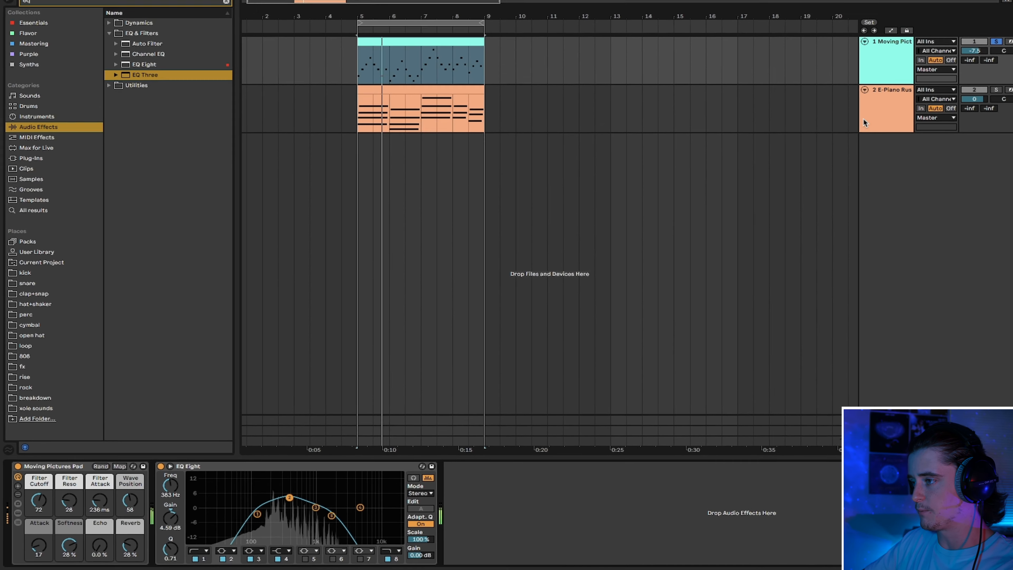
Solo the E-Piano Rusty track instead of the pad and add EQ Eight to it.
click(887, 111)
click(996, 89)
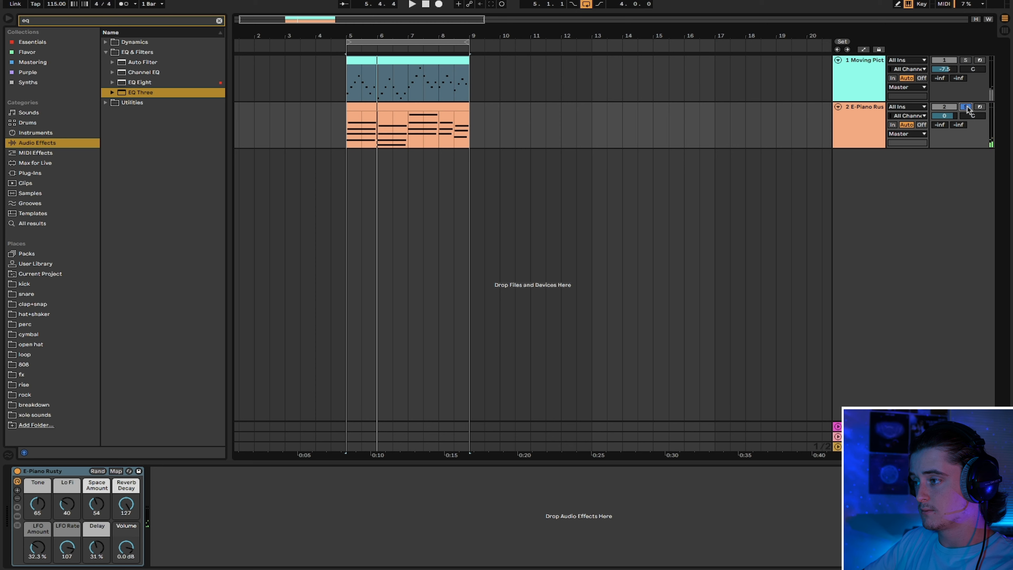
click(872, 122)
double_click(139, 82)
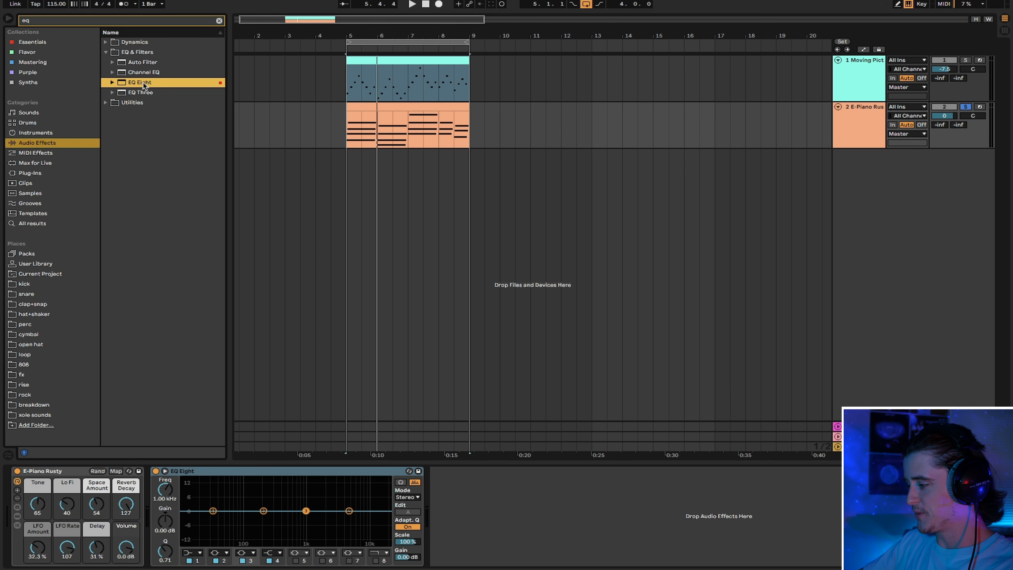
Make band 1 of the piano's EQ Eight a low cut at about 653 Hz and boost band 4 by 4.09 dB at 3.30 kHz.
click(193, 553)
click(191, 498)
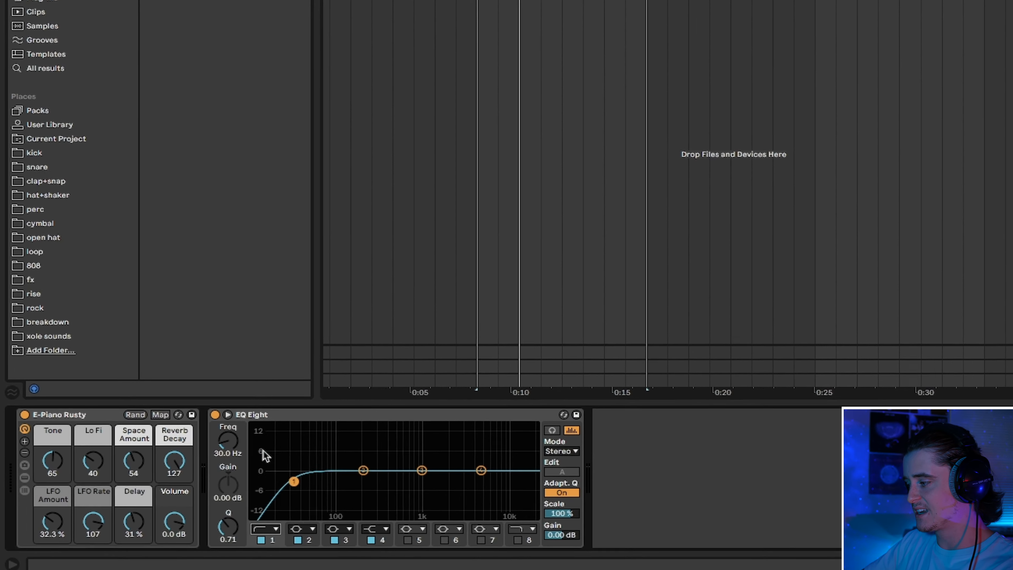
drag(294, 481, 402, 482)
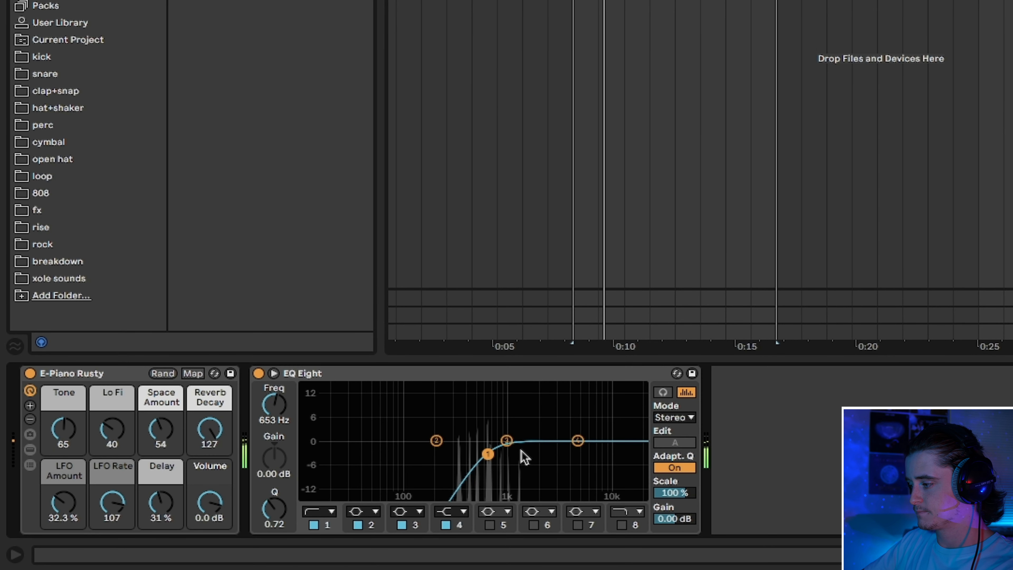
drag(578, 440, 559, 426)
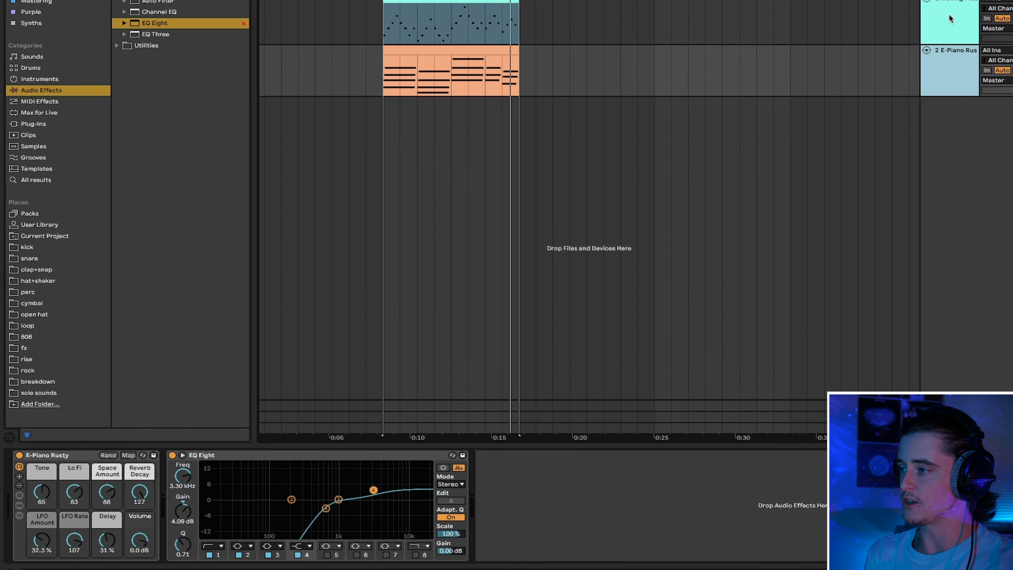
Rename the Moving Pictures track as "pad" and the E-Piano Rusty track as "piano".
click(858, 74)
key(super+r)
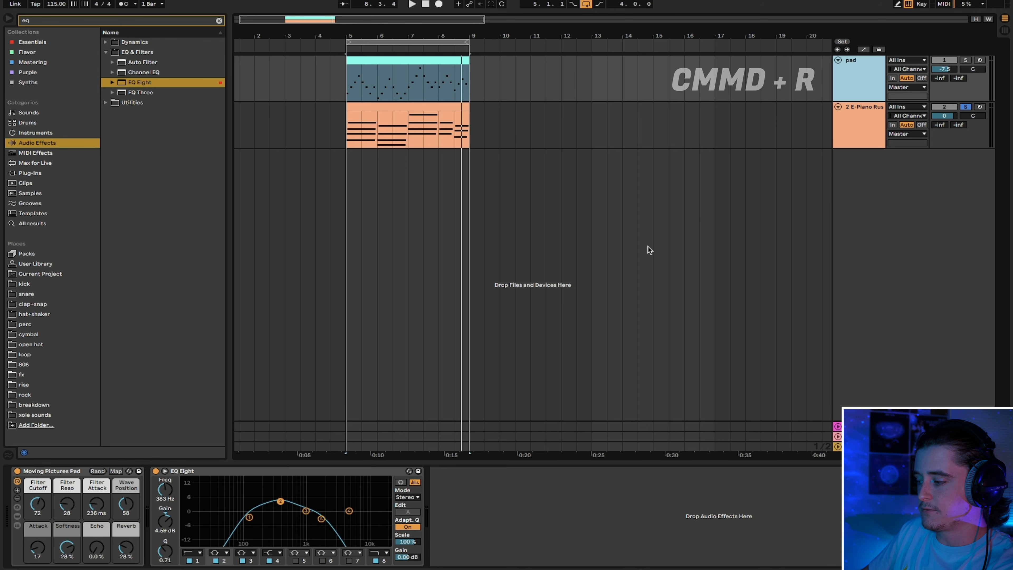
click(870, 135)
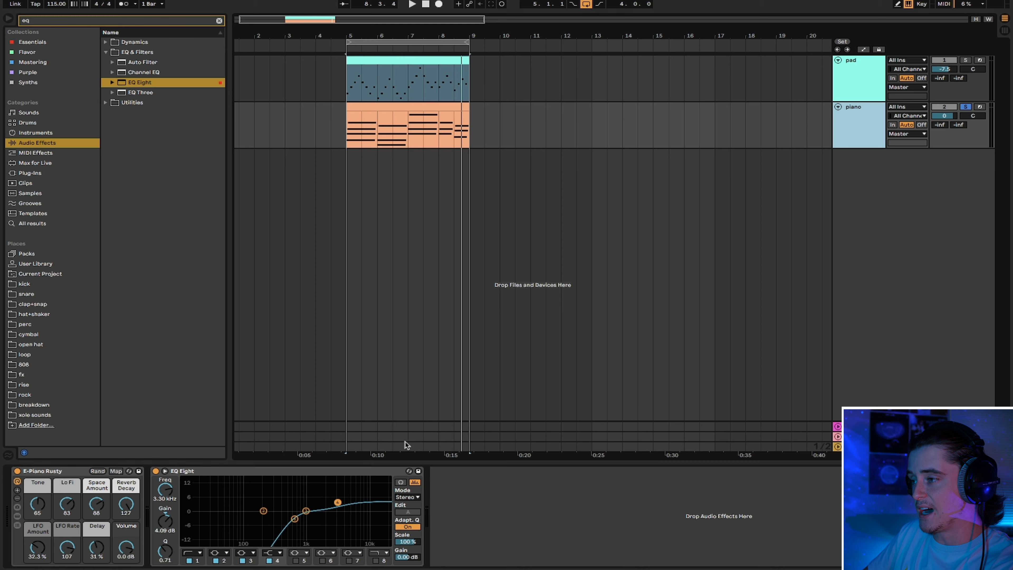
click(854, 94)
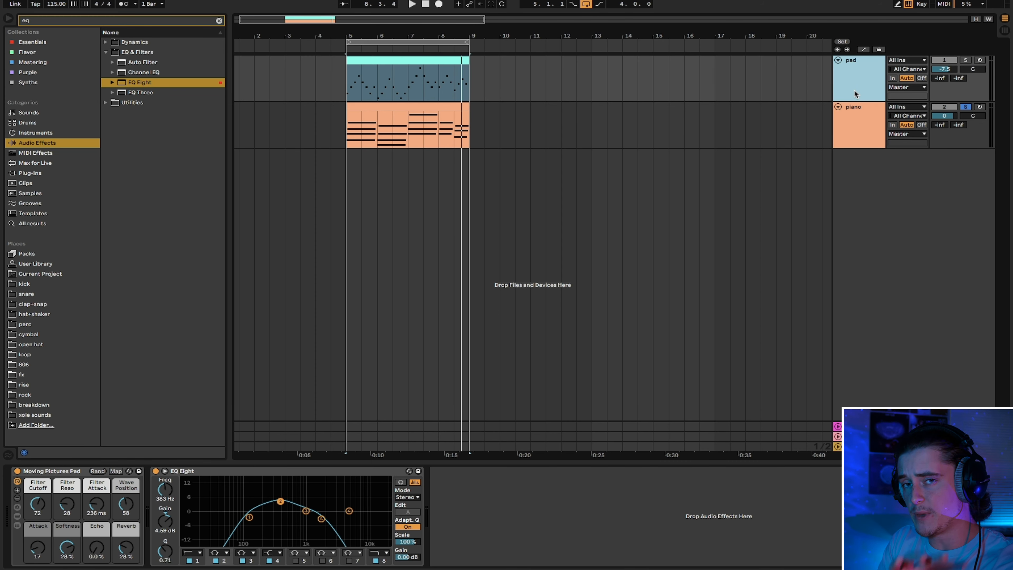
Duplicate the piano track and rename the copy as "bass".
click(853, 122)
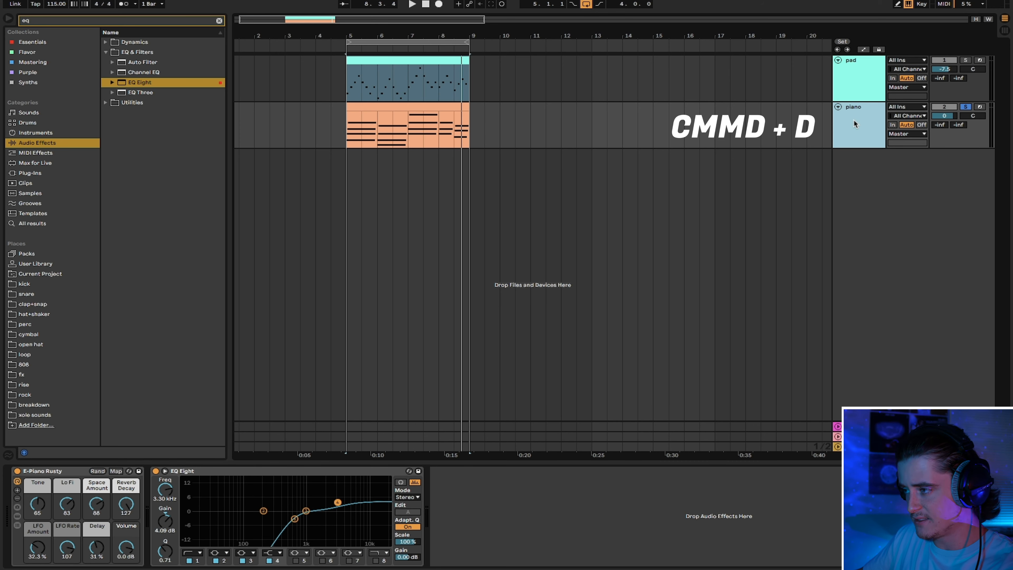
key(super+d)
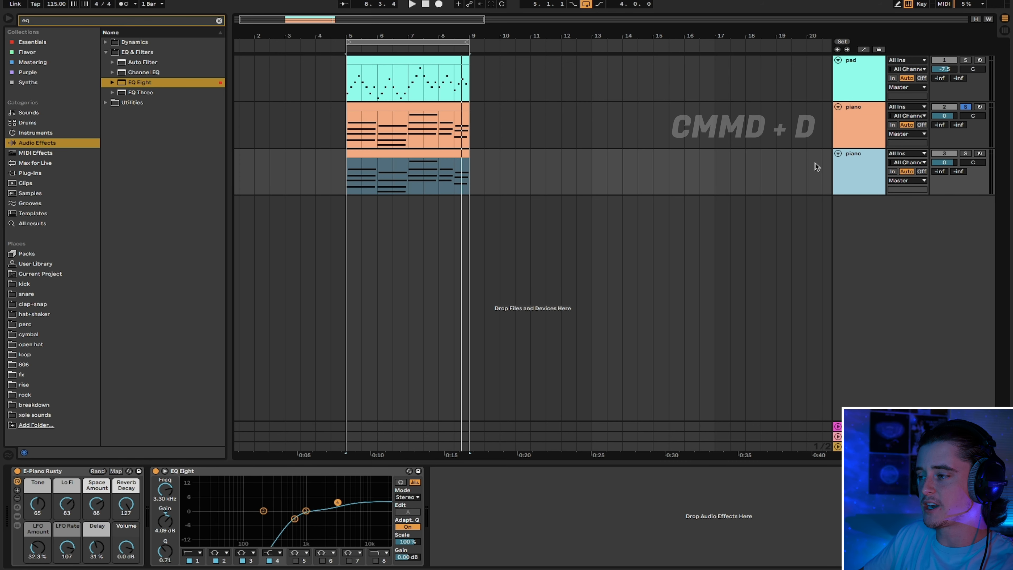
key(super+r)
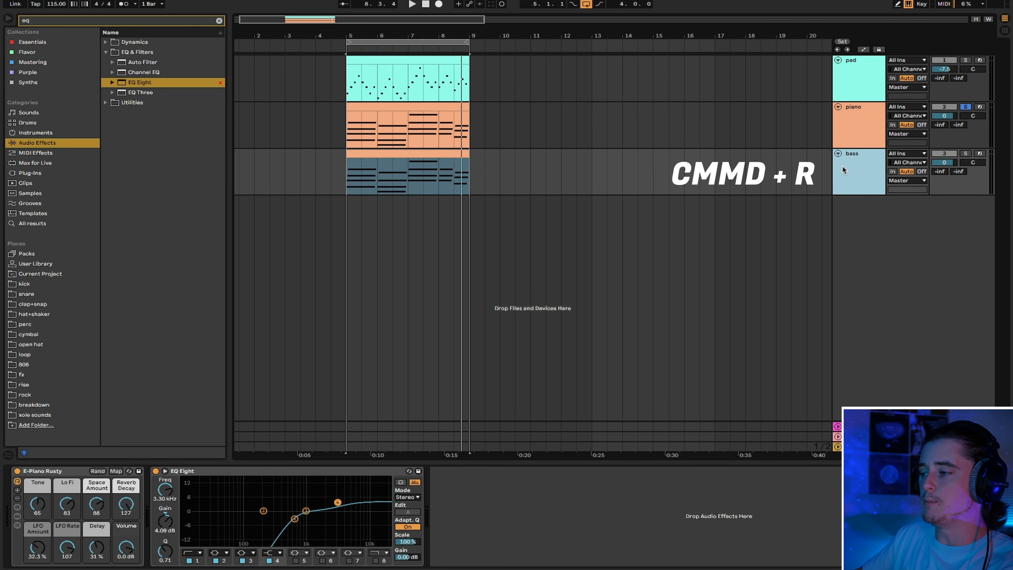
Color the bass track and its clip red, and solo the bass track instead of the piano.
right_click(842, 165)
click(850, 354)
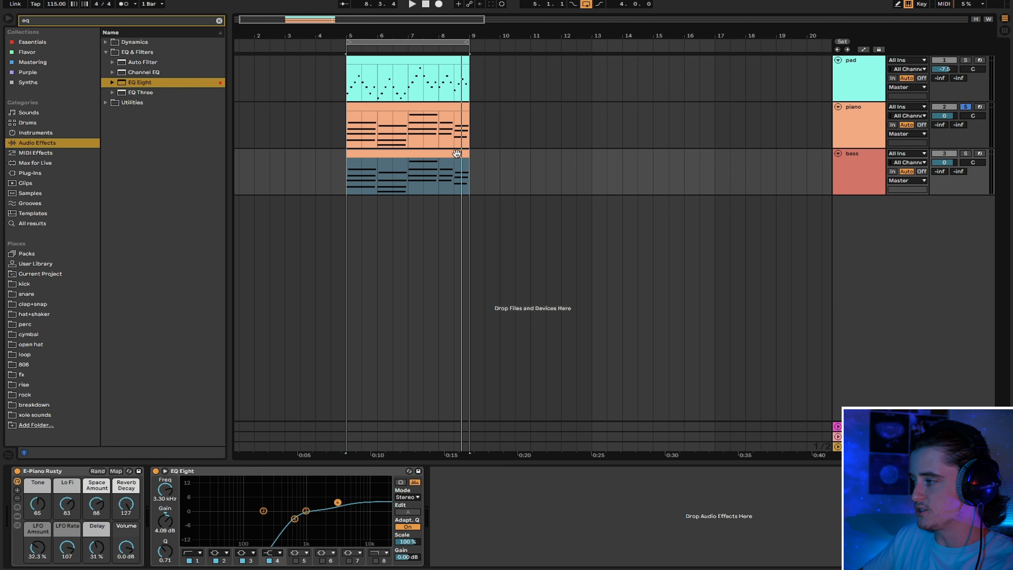
right_click(443, 155)
click(451, 337)
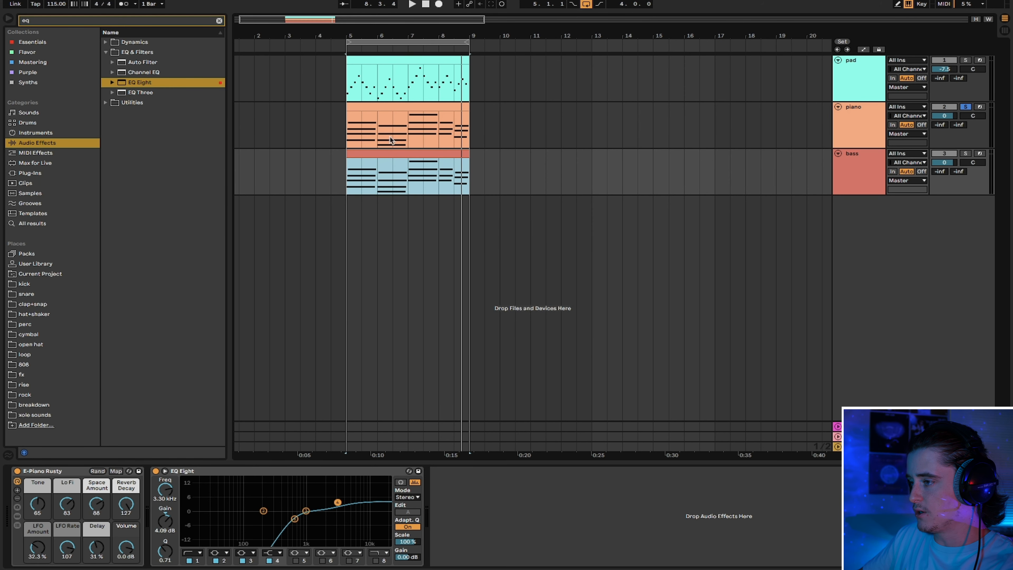
click(966, 154)
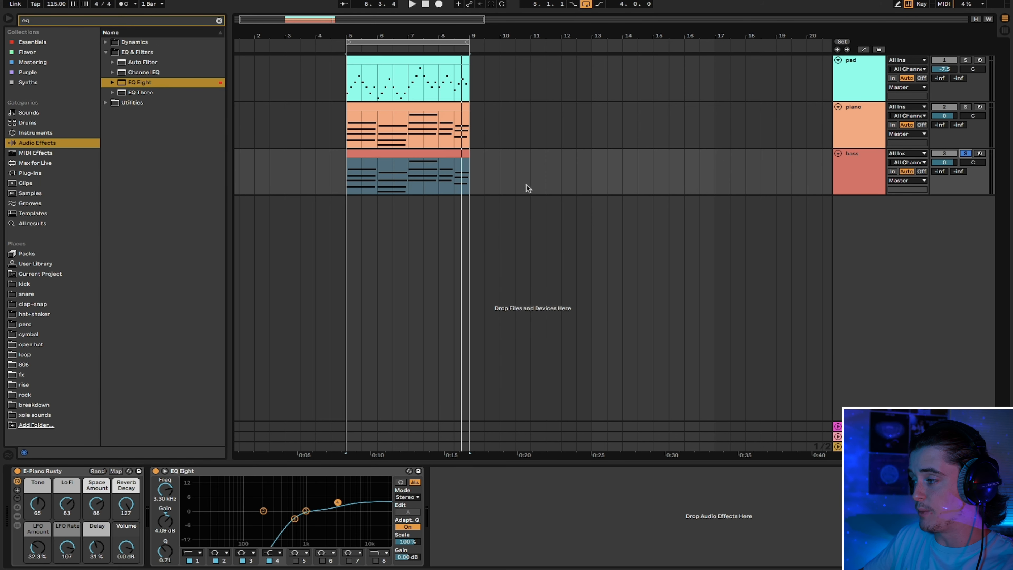
Delete the upper notes of every chord in the bass clip, keeping only the lowest notes F3, D3, A3, A3 and G3.
double_click(403, 161)
drag(314, 422, 367, 259)
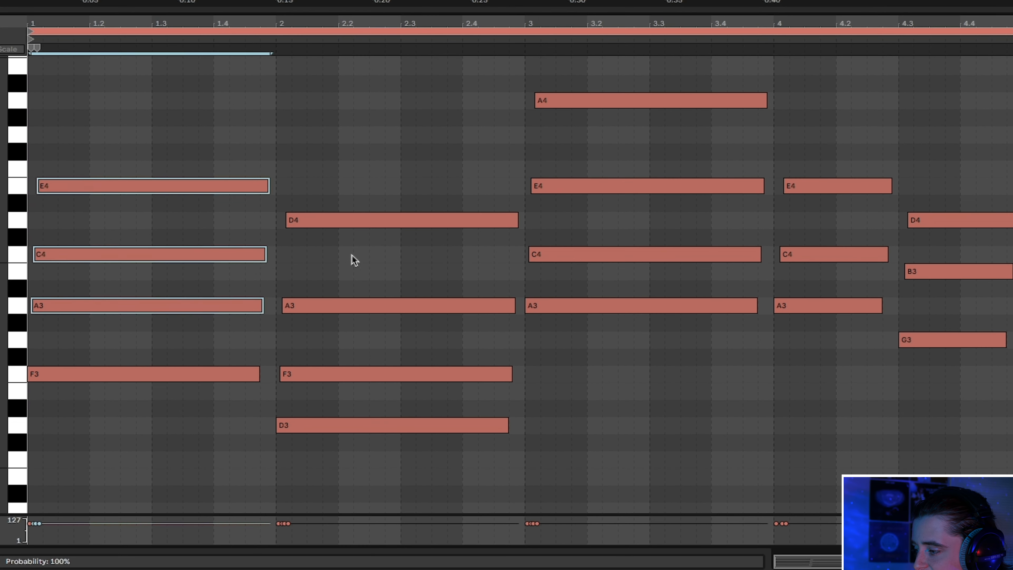
key(Delete)
drag(346, 400, 418, 151)
key(Delete)
drag(604, 289, 678, 80)
key(Delete)
drag(797, 276, 838, 175)
key(Delete)
drag(934, 300, 1004, 174)
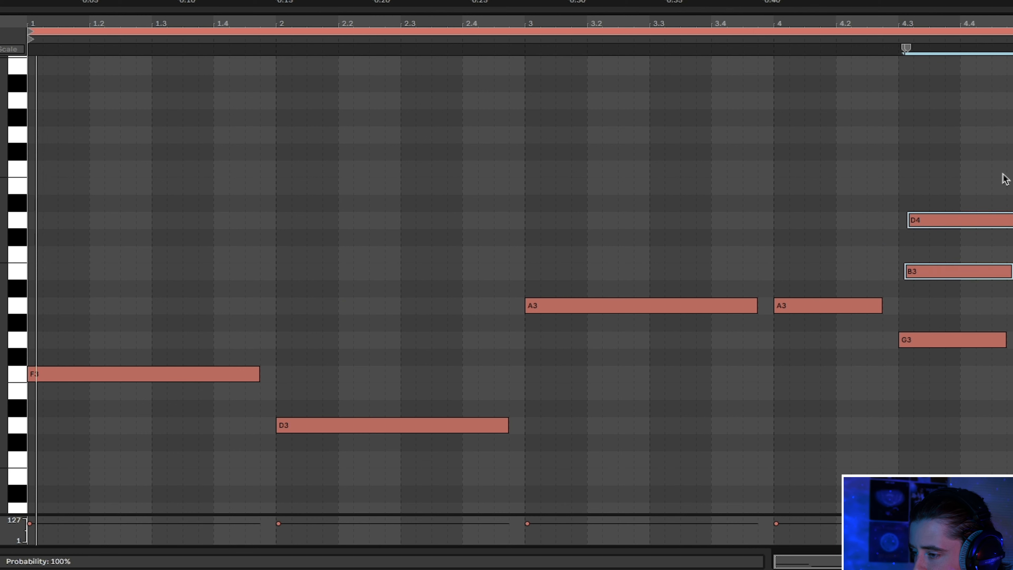
key(Delete)
Set the bass clip's adaptive grid to Narrow and transpose all its notes down two octaves.
right_click(742, 234)
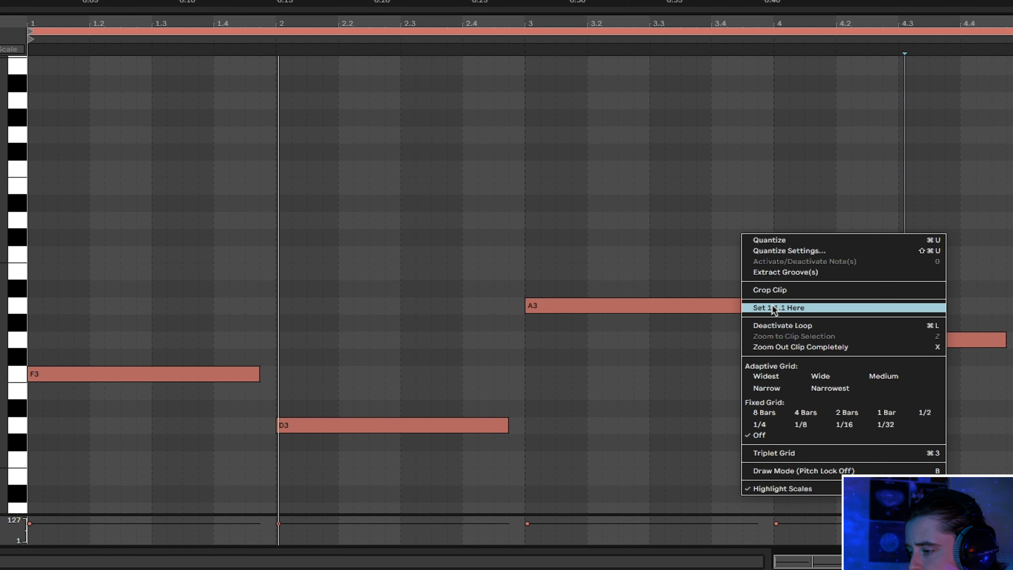
click(763, 388)
click(605, 236)
key(super+a)
key(shift+Down)
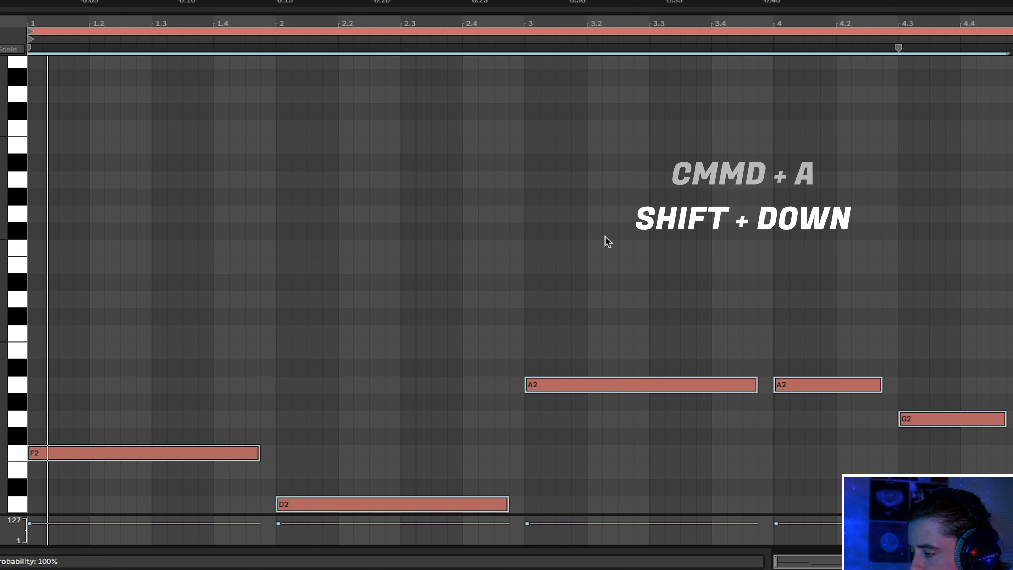
key(shift+Down)
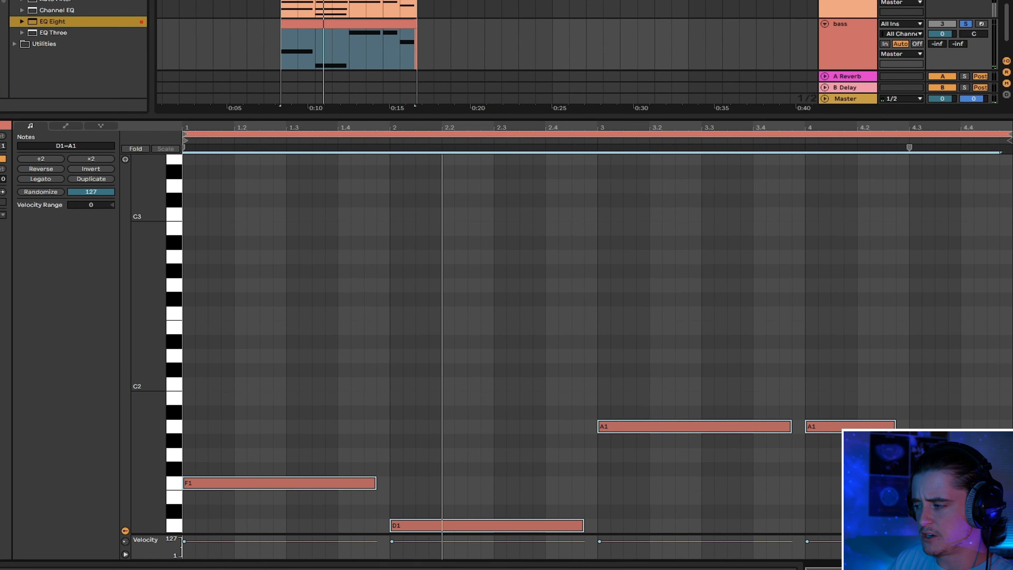
Disable band 1 of the bass track's EQ Eight and add a band 8 high cut at about 400 Hz during playback.
key(super+alt+l)
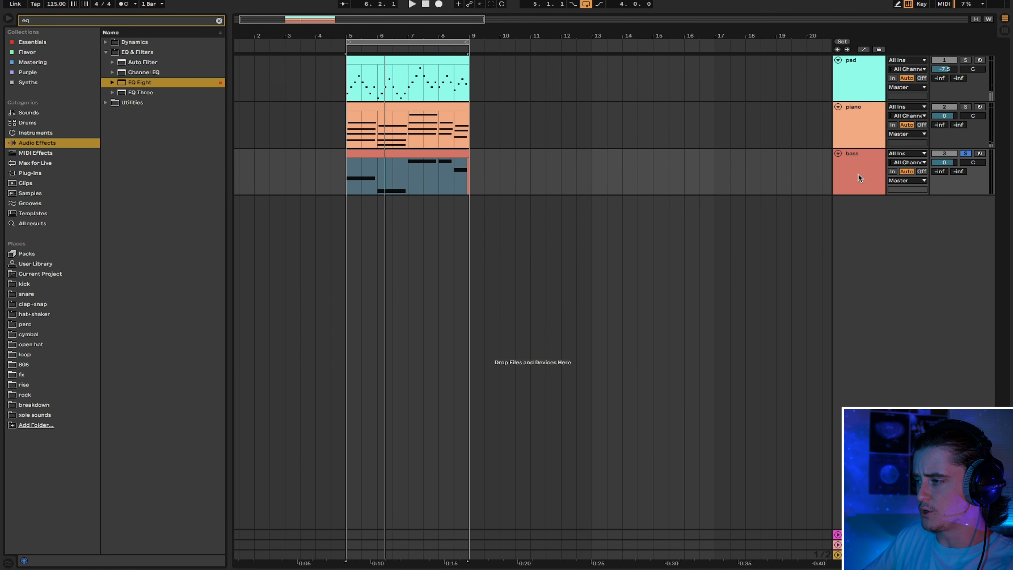
double_click(858, 173)
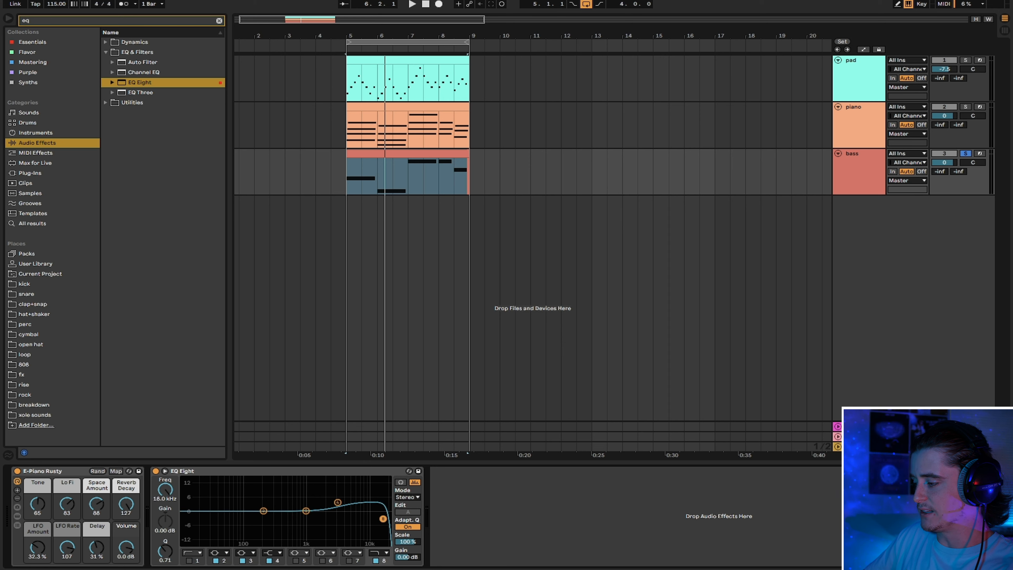
key(space)
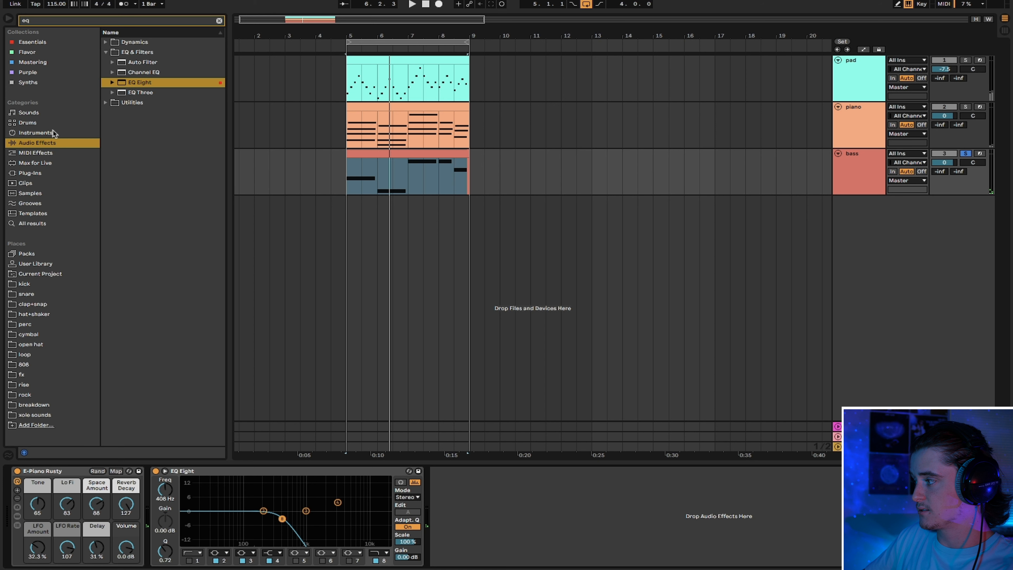
Replace the bass track's instrument with Basic Electric Drive Bass and set Filter Cutoff to 3.19 kHz, Filter Reso to 38% and Drive to 17%.
click(55, 133)
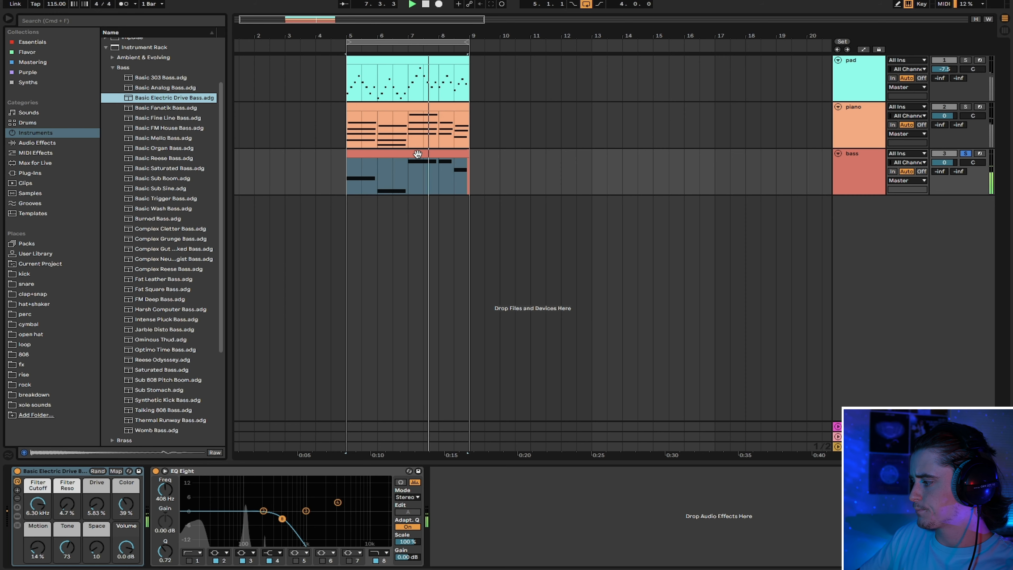
drag(64, 506, 63, 485)
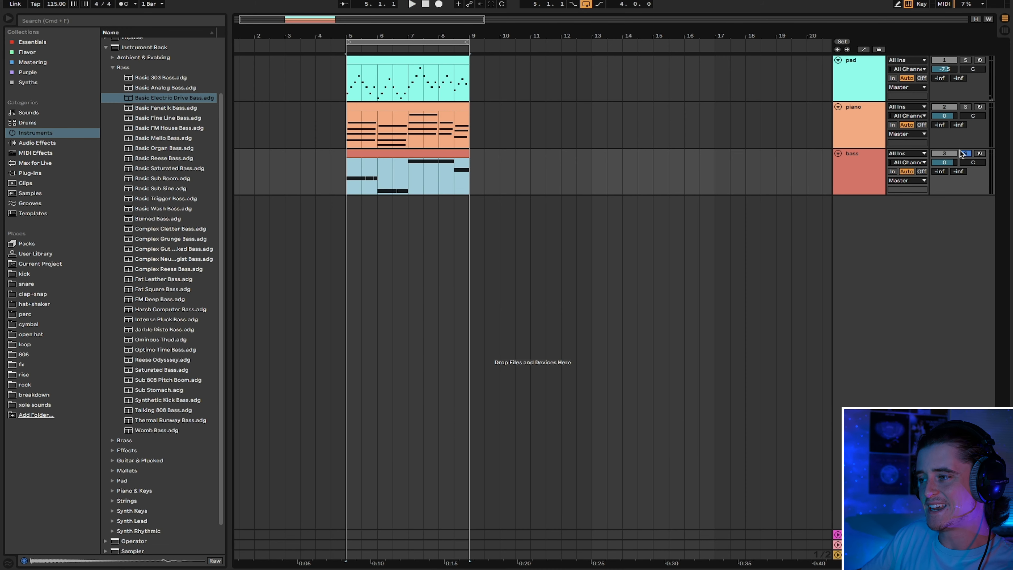
Unsolo the bass and balance the tracks during playback, lowering the piano volume to -2.5 dB and the bass to -6.7 dB.
click(889, 168)
double_click(866, 168)
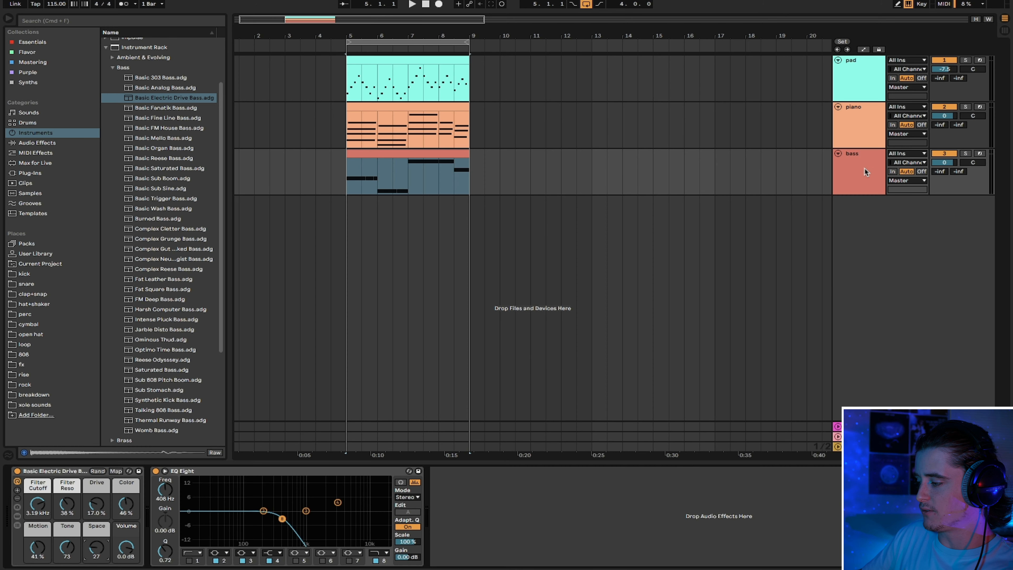
click(850, 133)
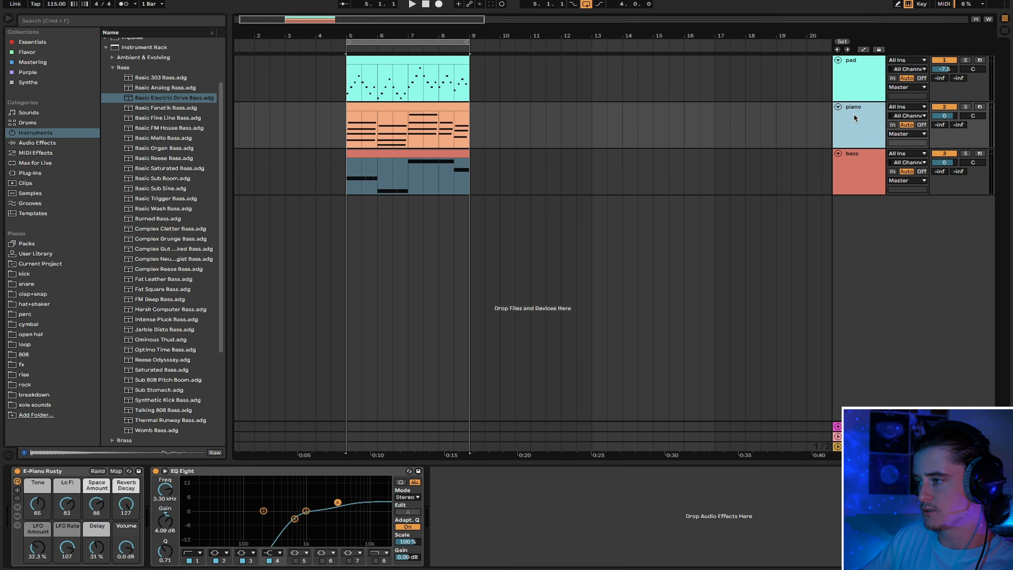
click(861, 76)
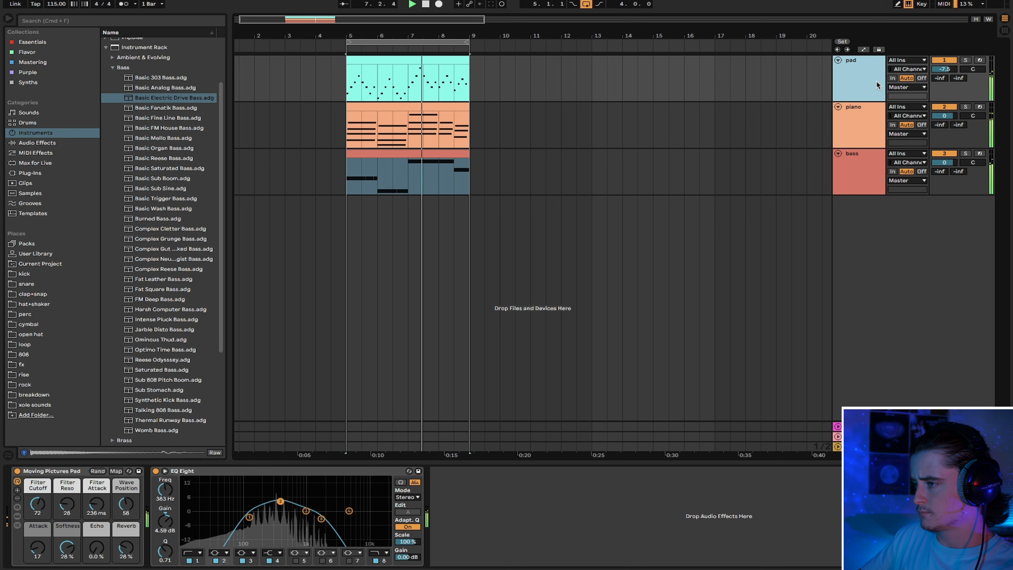
drag(944, 115, 953, 144)
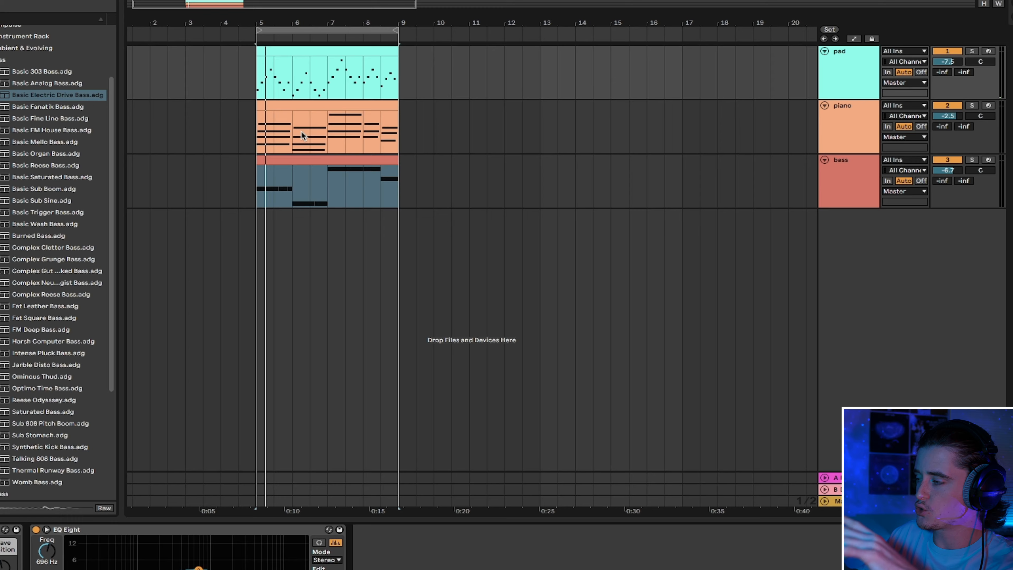
Add a locator named "verse 1" at bar 5, where the clips start.
click(212, 131)
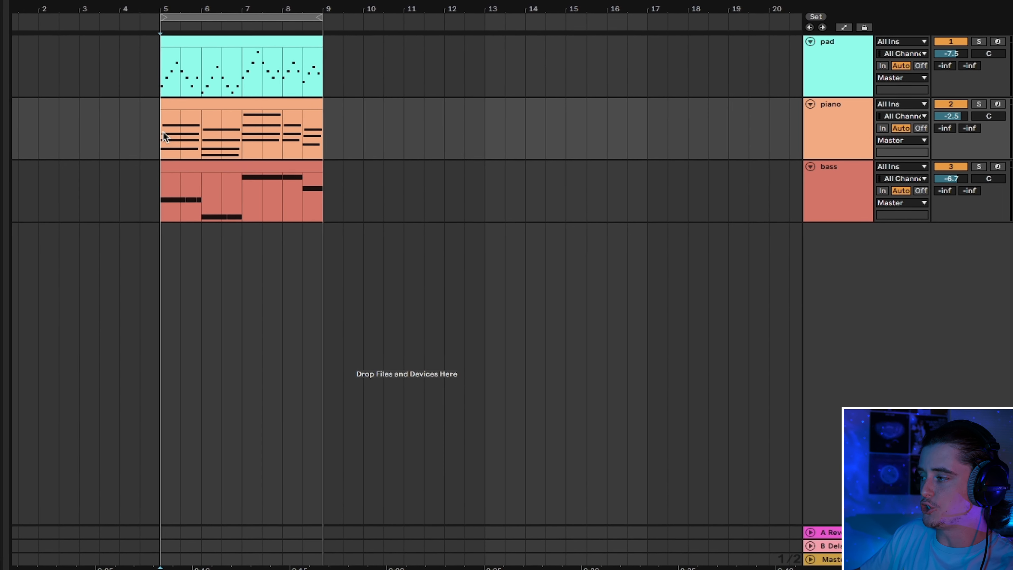
right_click(158, 27)
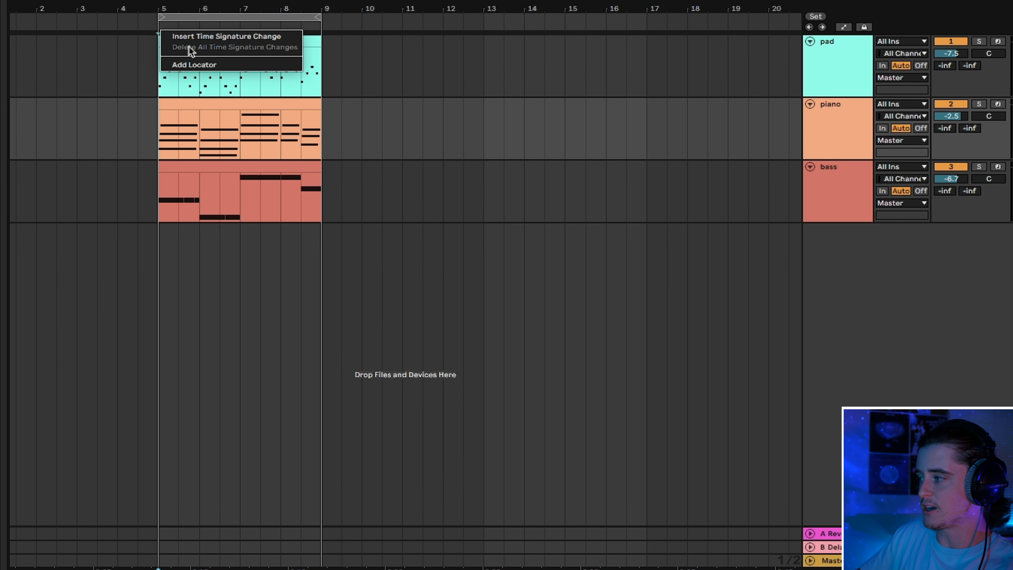
click(192, 64)
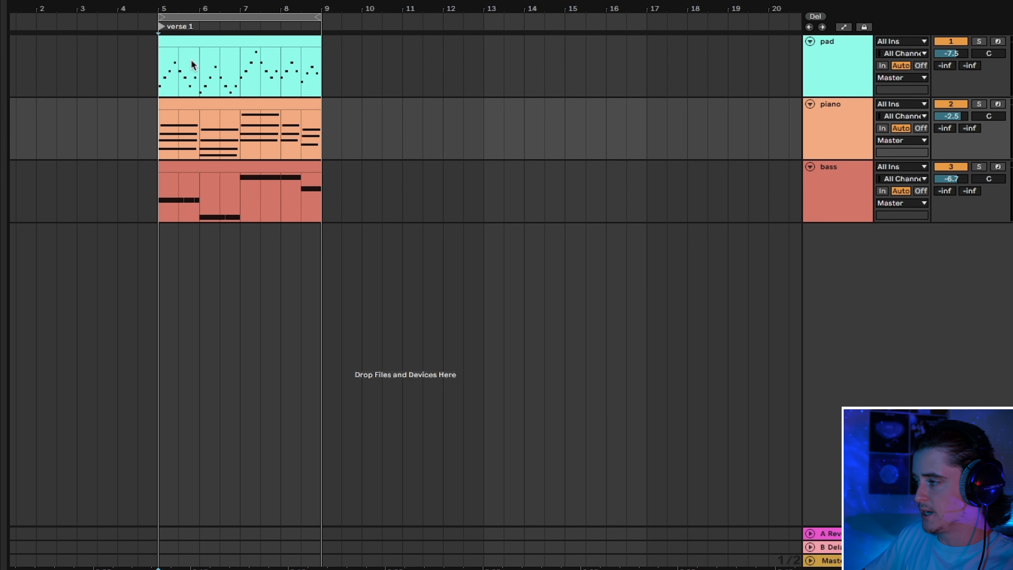
Add a locator named "chorus 1" at bar 13.
click(487, 56)
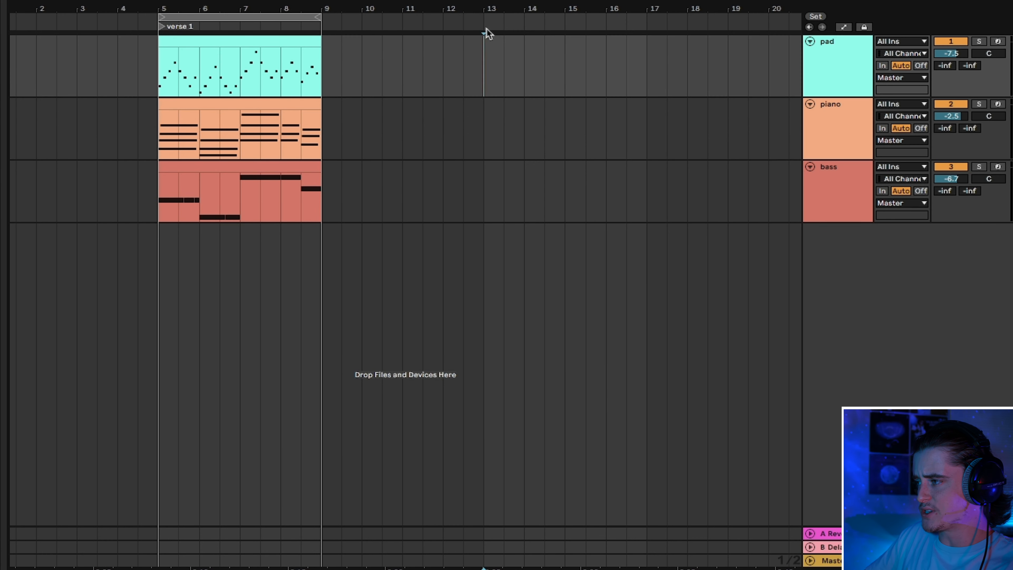
right_click(486, 25)
click(542, 60)
text(ch)
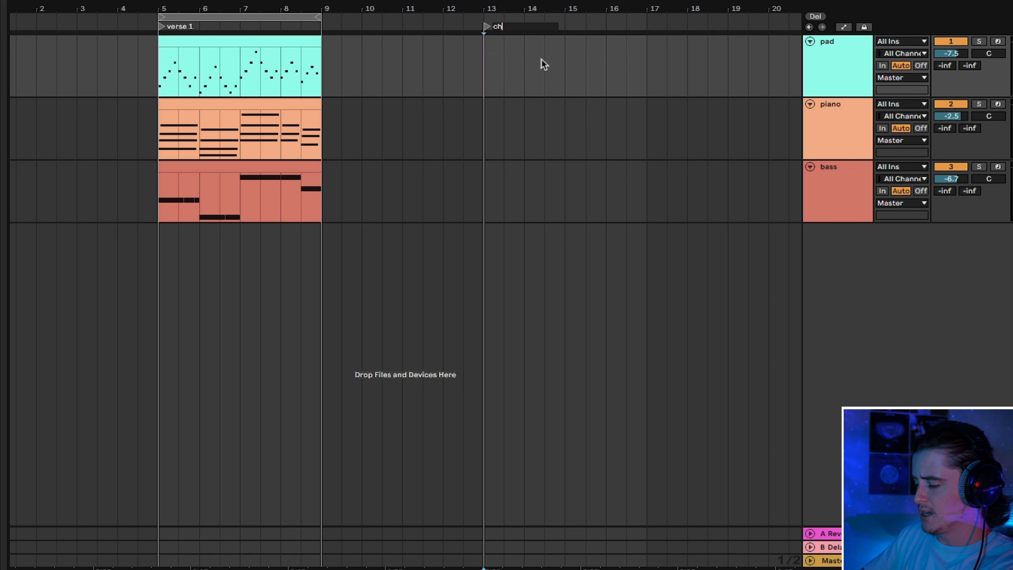
text(orus 1)
key(Return)
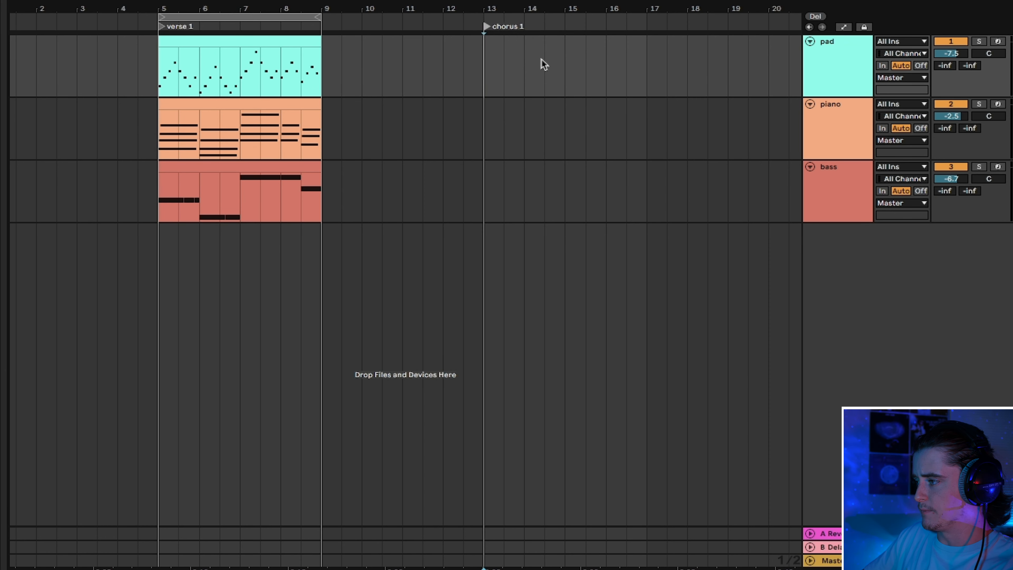
Move the pad, piano and bass clips together from verse 1 to start at the chorus 1 locator.
click(244, 168)
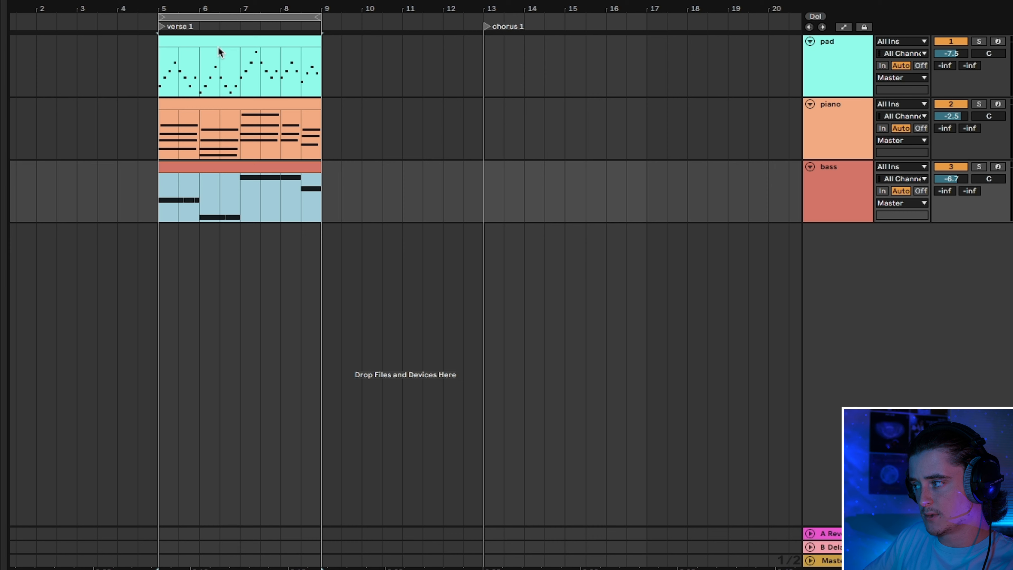
shift+click(217, 43)
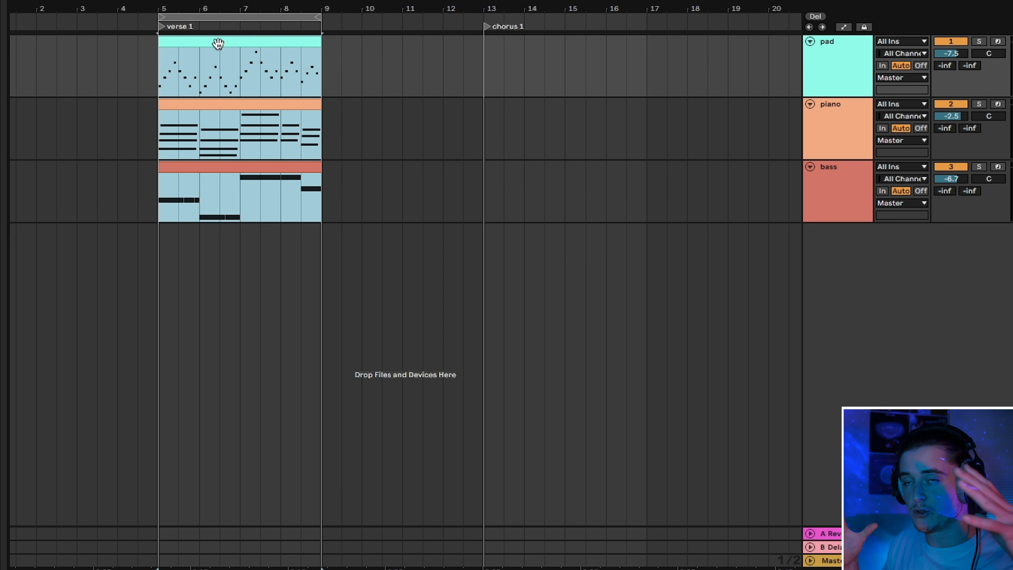
drag(217, 43, 546, 35)
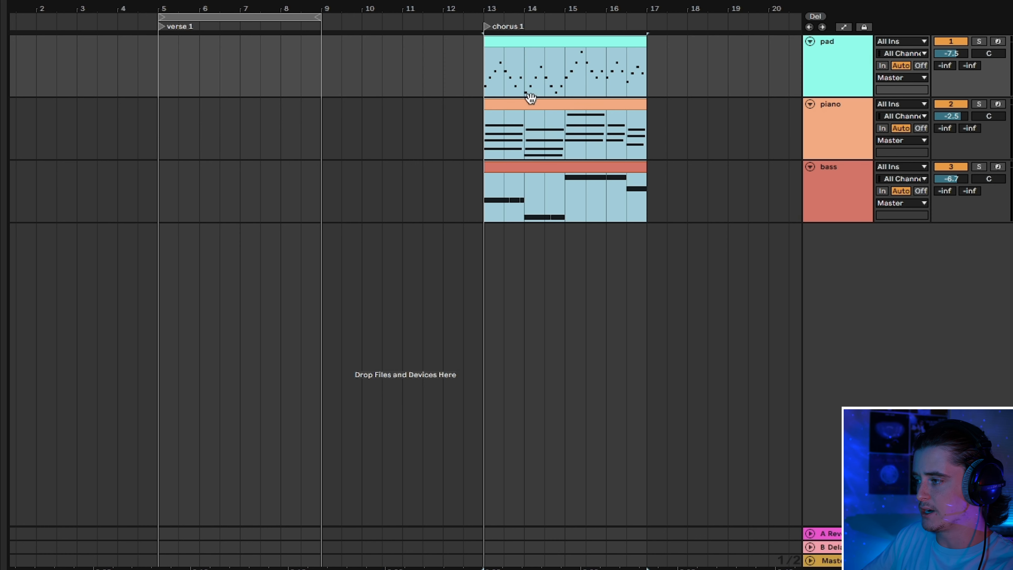
Copy the chorus piano clip to bars 5 and 9 so it fills verse 1, and play the verse back.
click(592, 120)
key(super+c)
click(157, 134)
key(super+v)
click(328, 129)
key(super+v)
click(252, 105)
key(space)
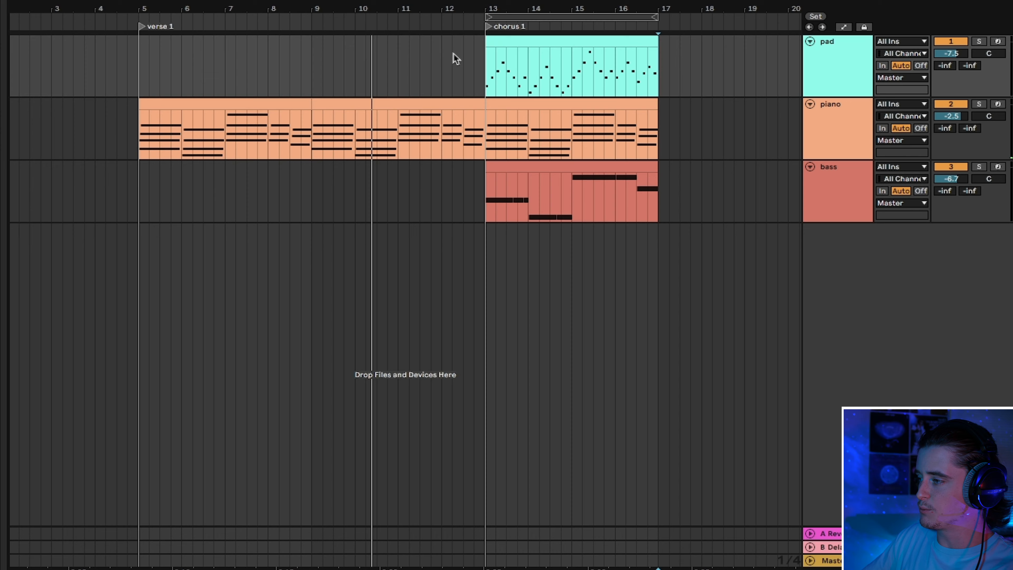
Duplicate the chorus pad, piano and bass clips together so the section runs to bar 21.
click(581, 170)
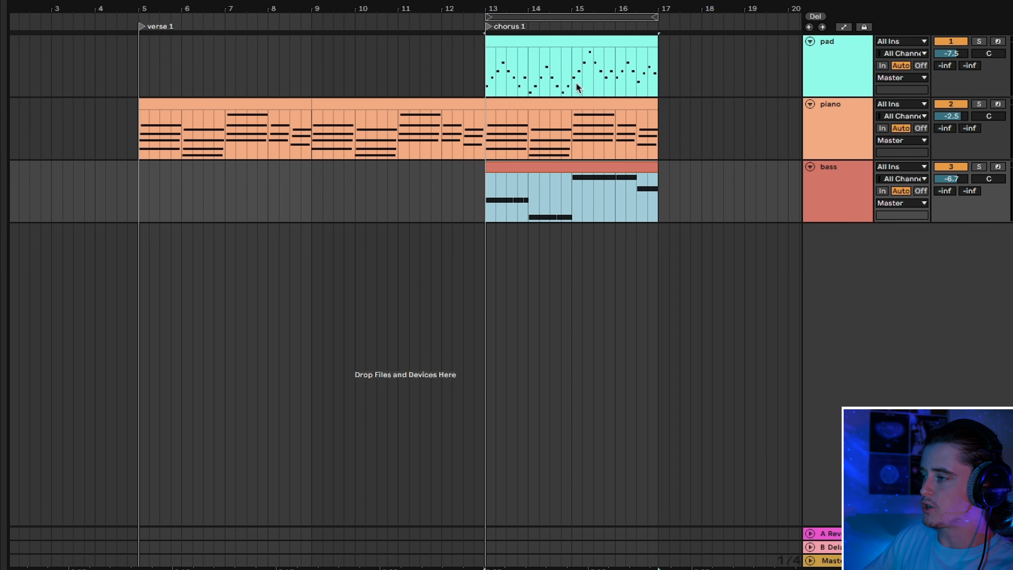
shift+click(566, 45)
key(super+d)
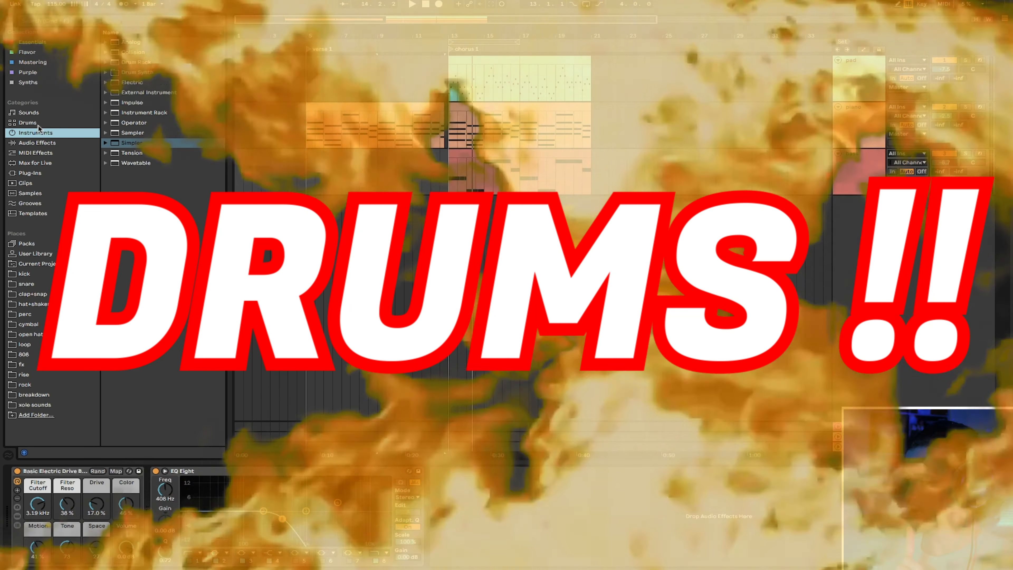
Audition the drum kits, insert a new MIDI track below the bass and load 808 Core Kit onto it.
click(38, 124)
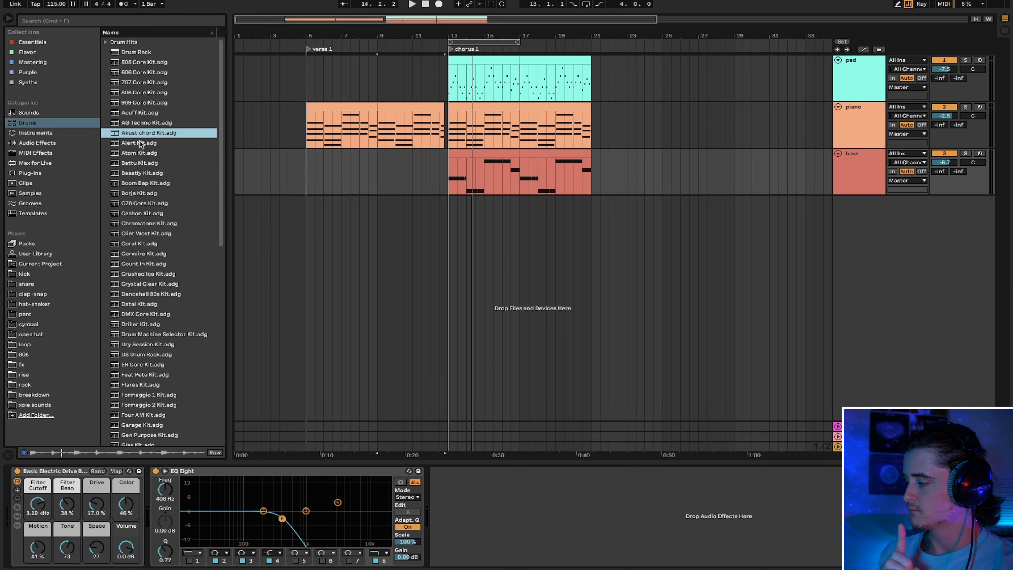
click(140, 144)
click(141, 155)
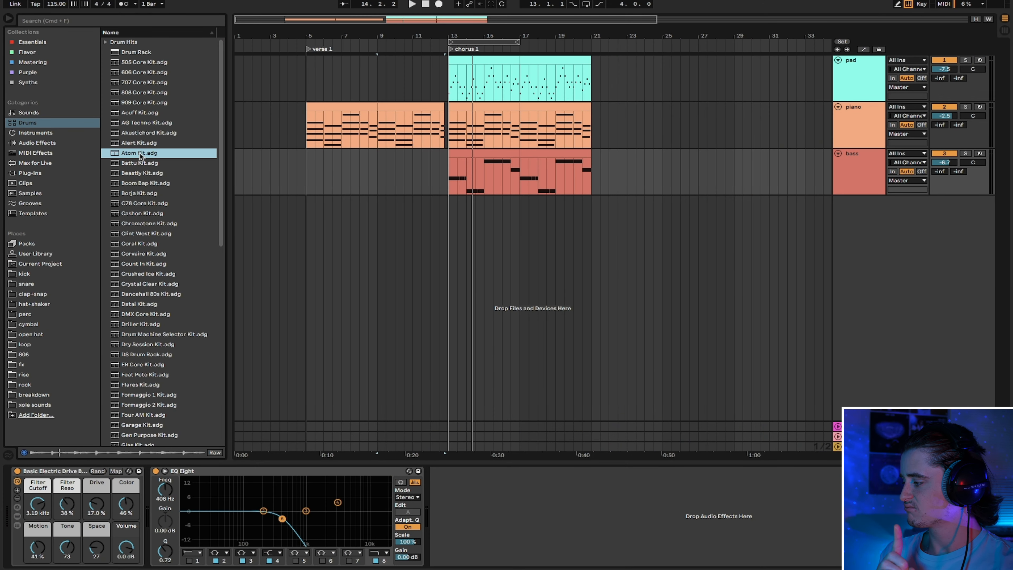
click(143, 165)
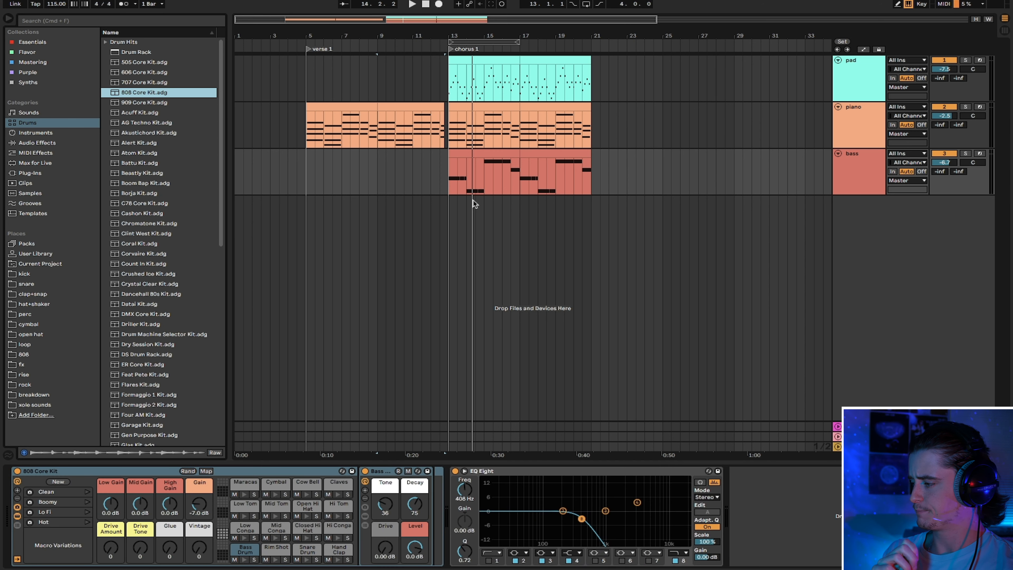
click(838, 169)
right_click(864, 213)
click(897, 224)
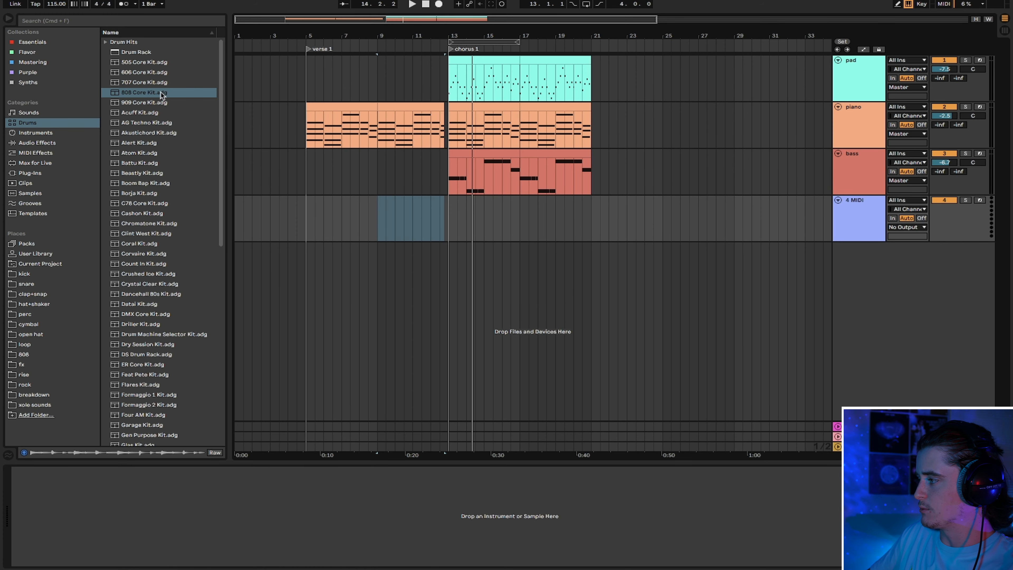
drag(612, 207, 613, 208)
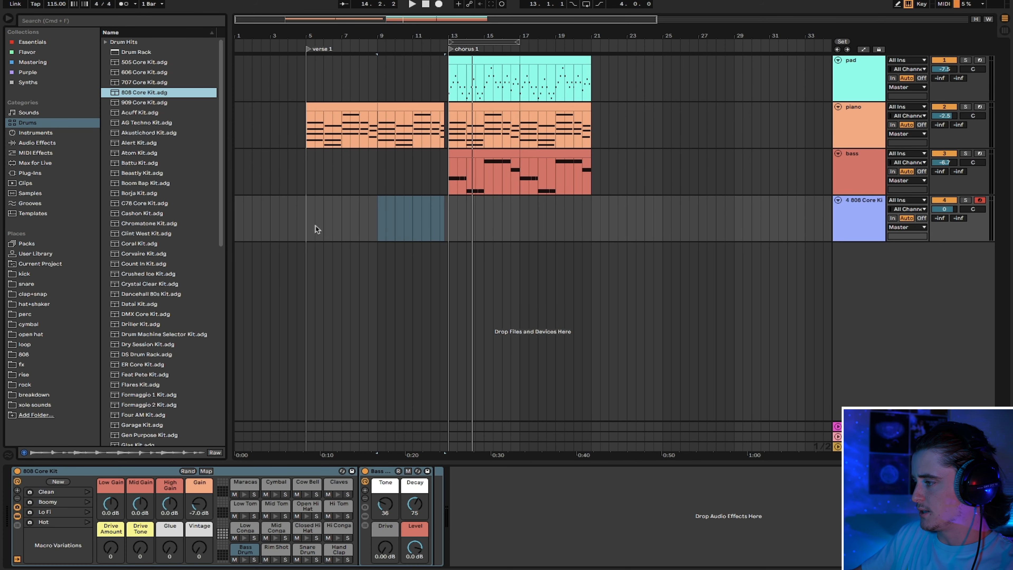
Play back the verse piano and move all the chorus clips together with the chorus 1 locator to bar 17.
click(311, 220)
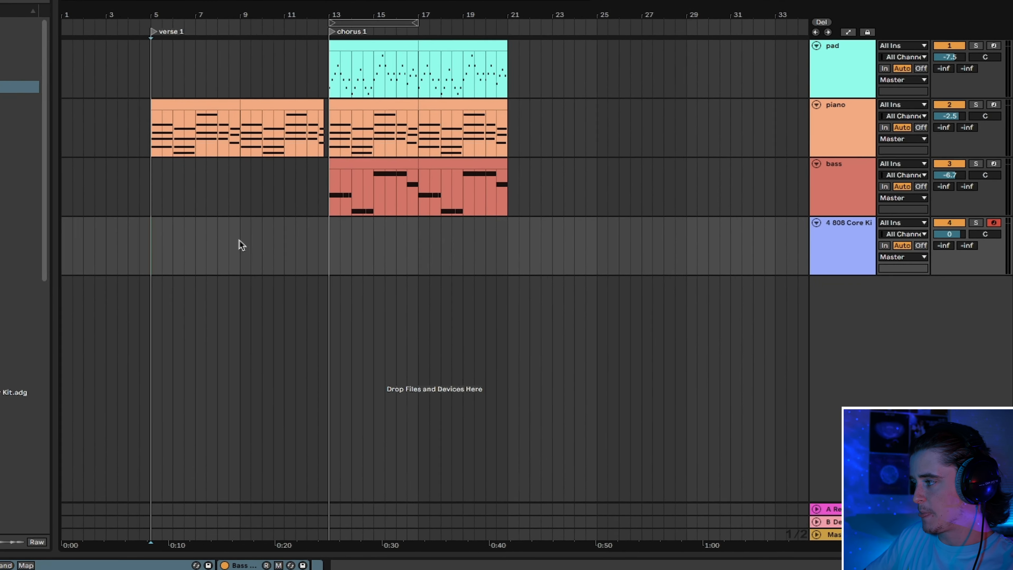
click(139, 104)
key(space)
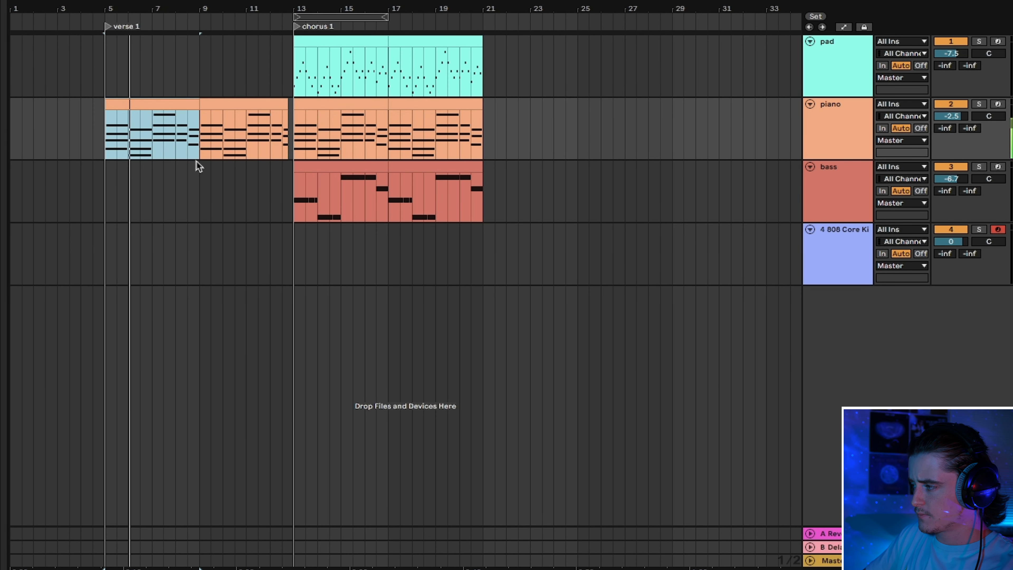
click(485, 192)
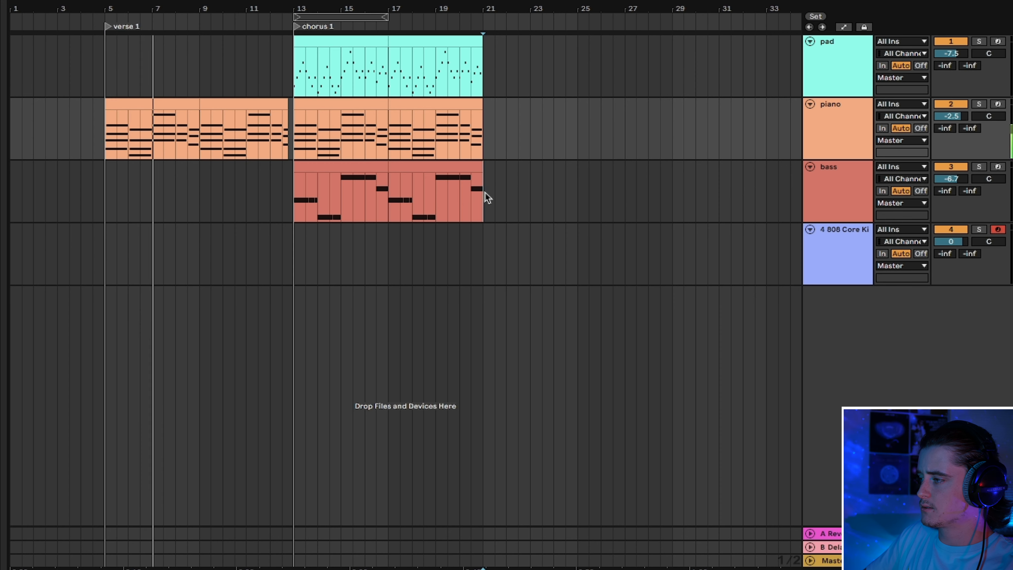
shift+click(333, 43)
drag(333, 42, 404, 39)
drag(303, 26, 399, 26)
Copy both verse piano clips four bars later so the piano fills the gap before chorus 1.
click(216, 100)
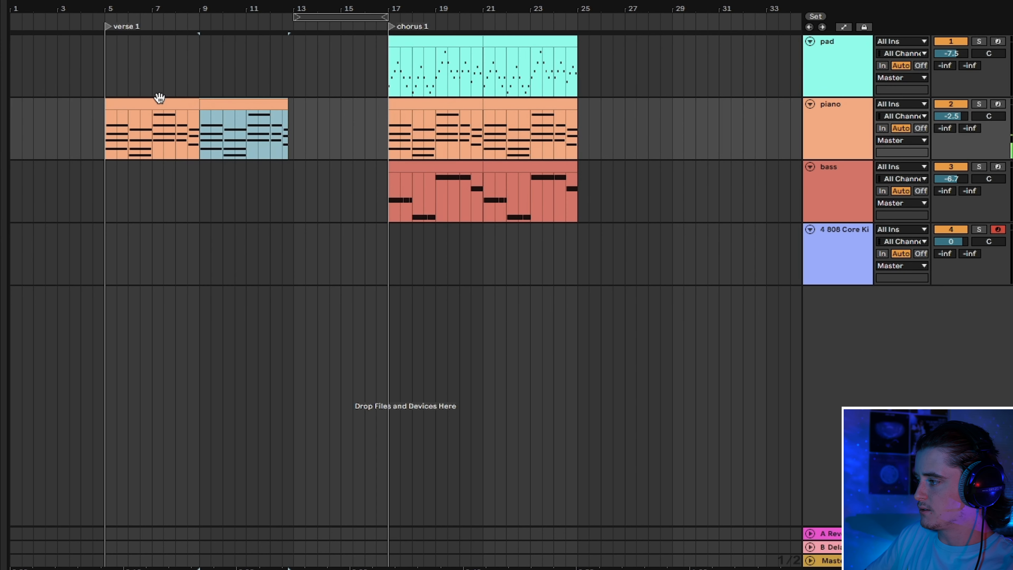
shift+click(137, 103)
mouse_move(136, 104)
mouse_down()
mouse_move(233, 99)
mouse_move(140, 103)
mouse_up()
click(234, 103)
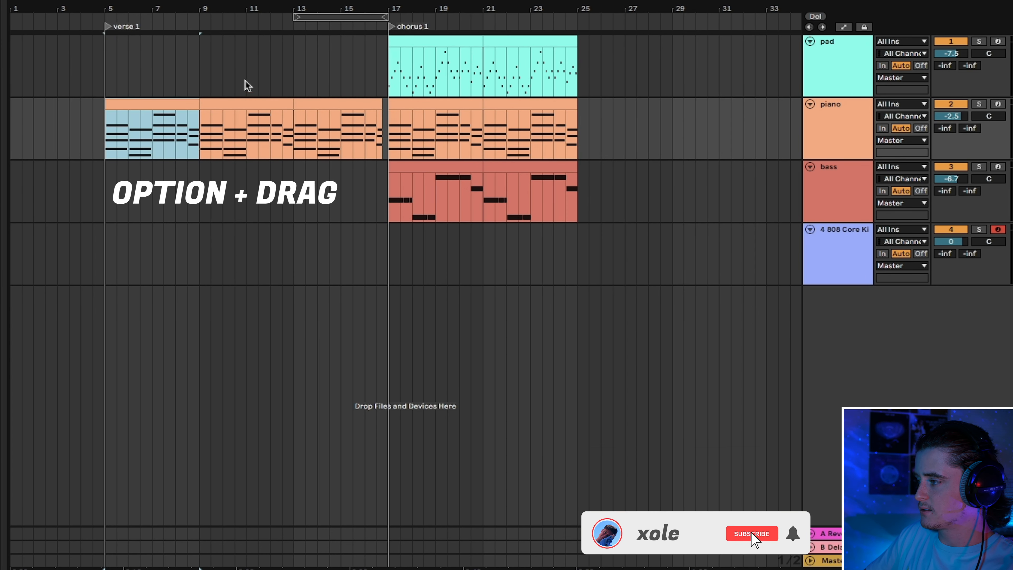
Move the verse 1 locator to bar 9 and add a locator named "intro" at bar 5.
drag(114, 28, 201, 27)
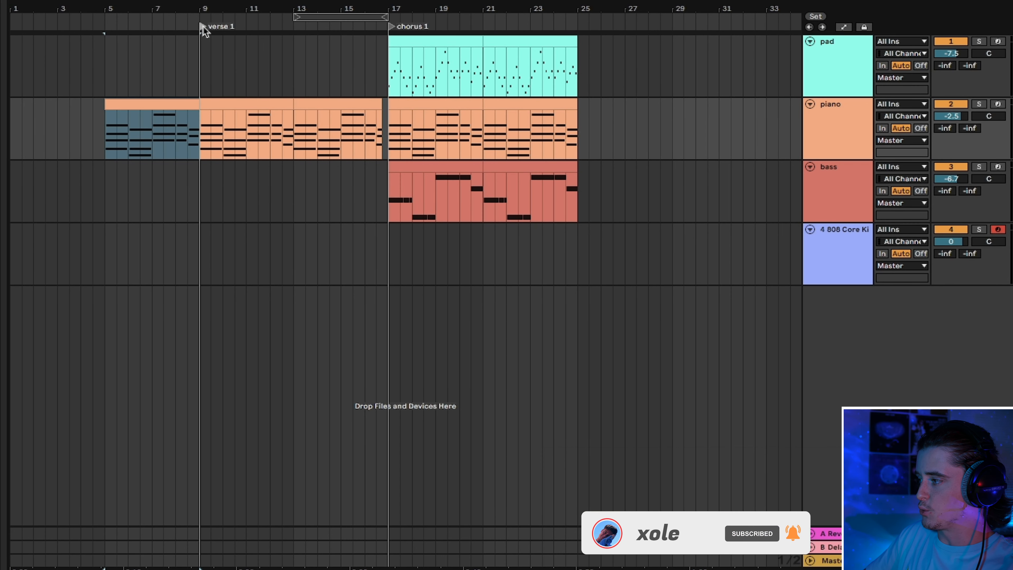
click(106, 30)
right_click(107, 30)
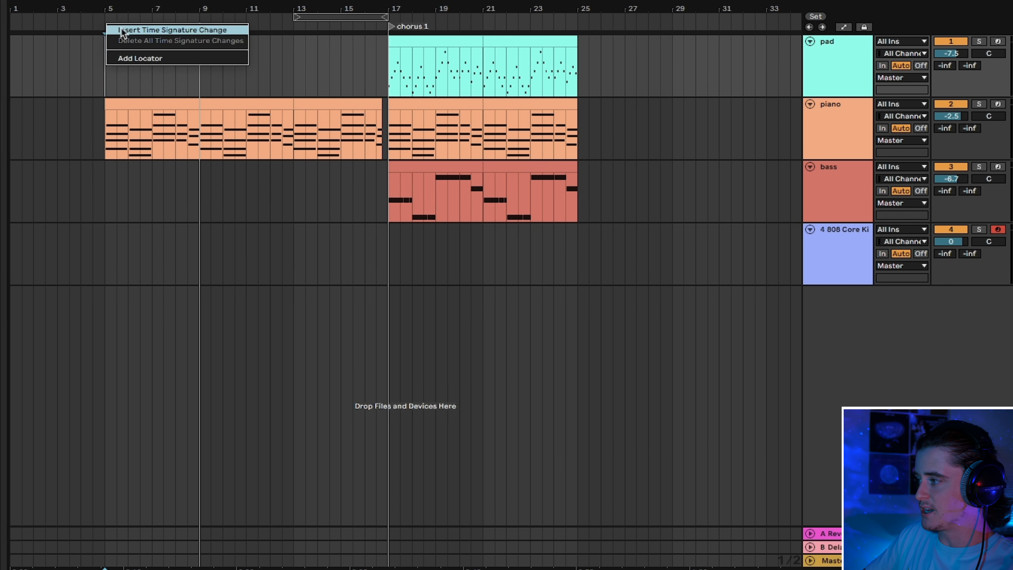
click(129, 58)
text(intro)
key(Return)
Create an empty four-bar MIDI clip on the 808 Core Kit track from bar 9 to bar 13.
drag(189, 244, 286, 256)
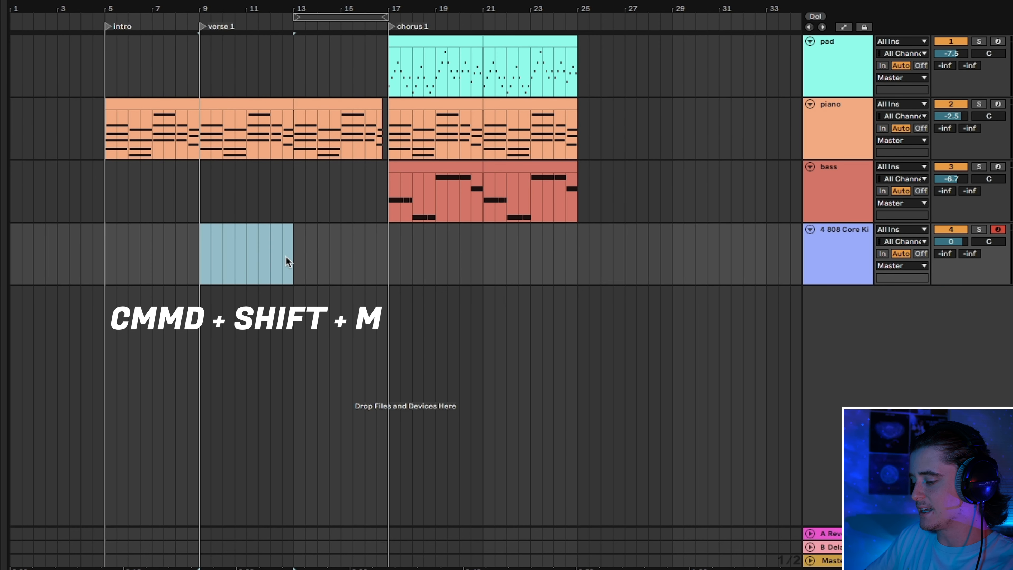
key(super+shift+m)
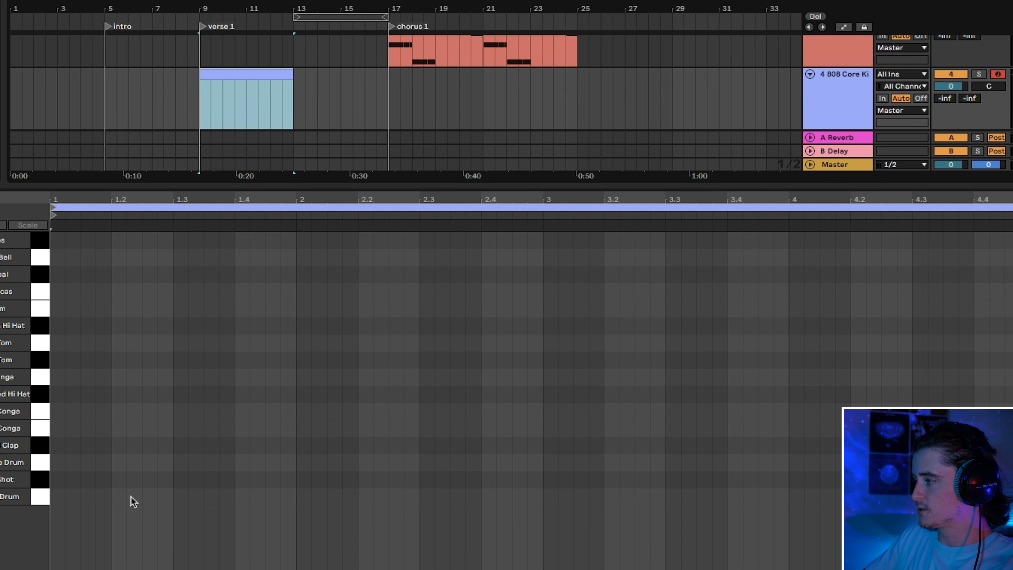
Program a snare hit on beat 3 of the first bar and duplicate it to beat 3 of the other three bars.
key(space)
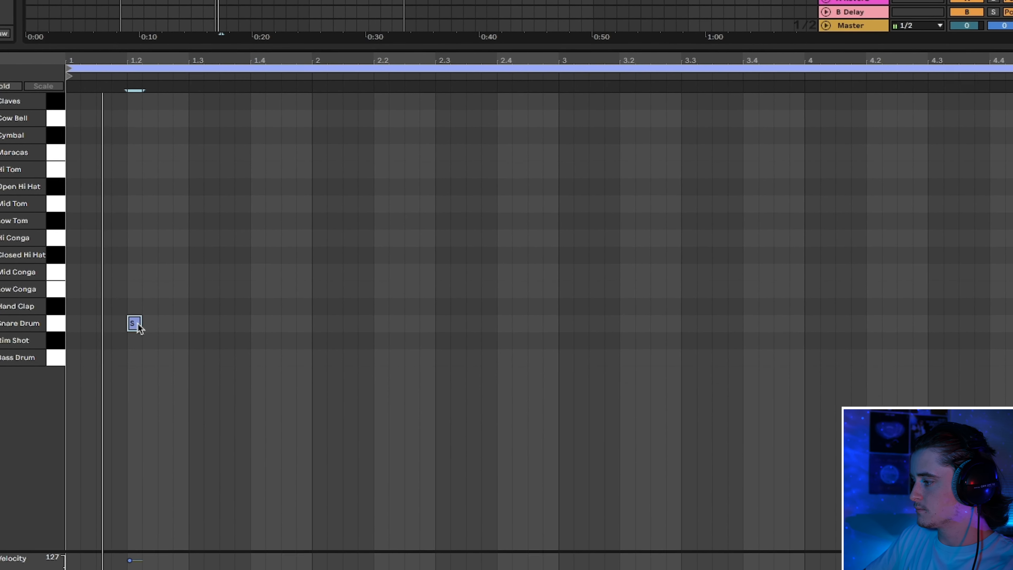
double_click(165, 402)
drag(179, 287, 195, 286)
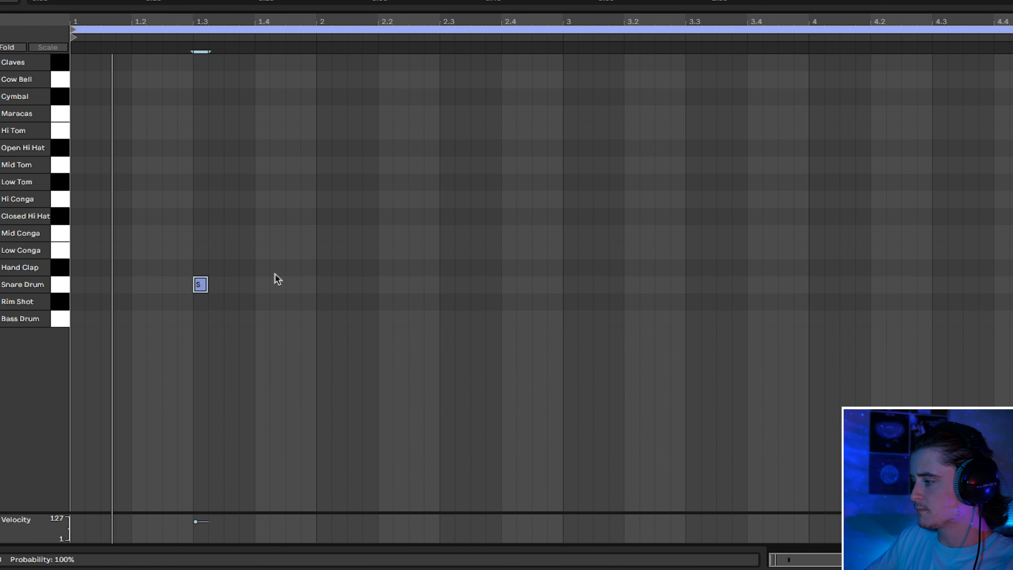
drag(311, 314, 60, 229)
key(ctrl+d)
key(ctrl+d)
key(ctrl+d)
Place a low conga half a beat after 1.3 and a mid conga half a beat after 1.4, and duplicate the pair into bar 3.
key(ctrl+v)
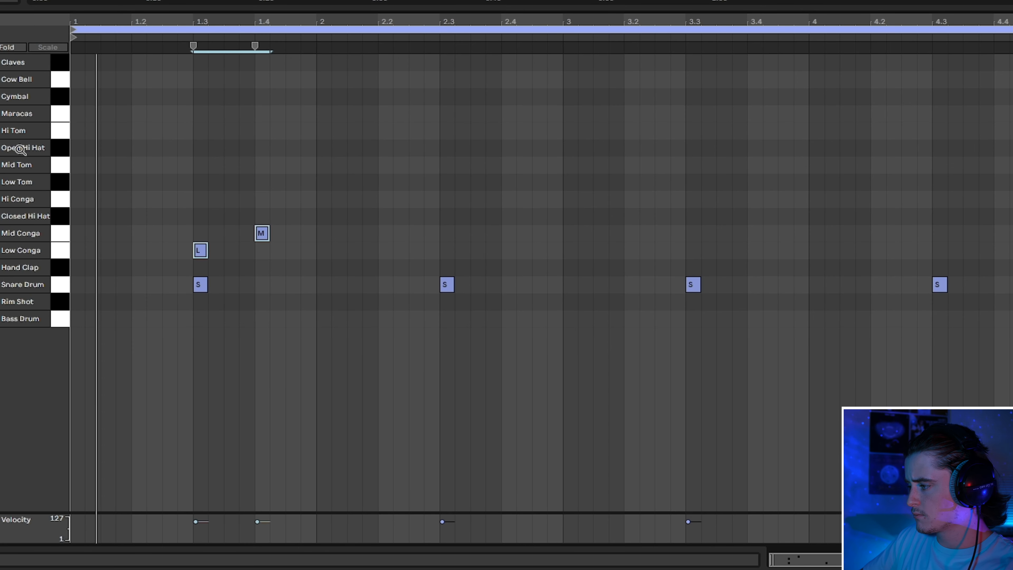
key(Right)
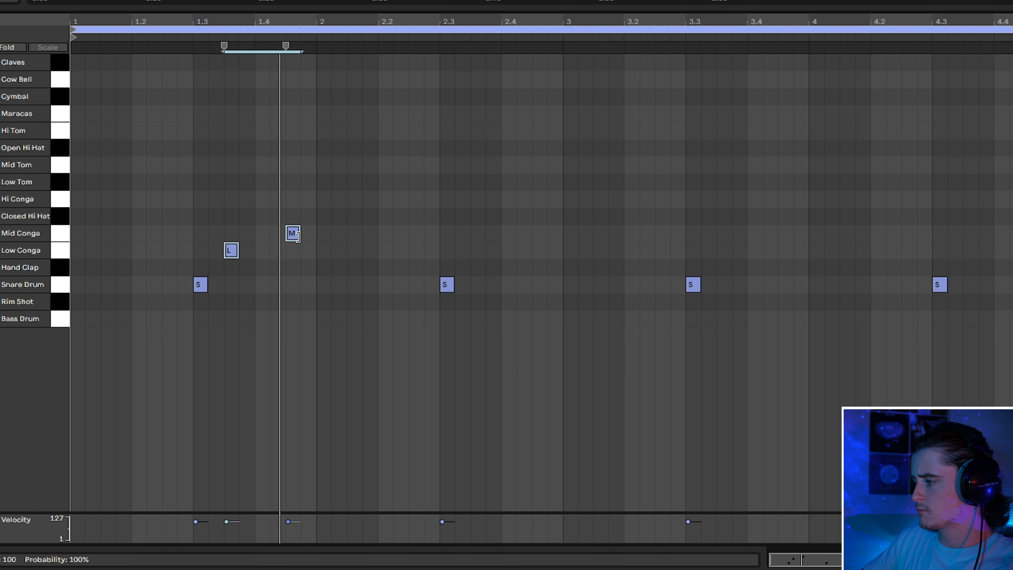
click(315, 221)
drag(561, 257, 74, 227)
key(ctrl+d)
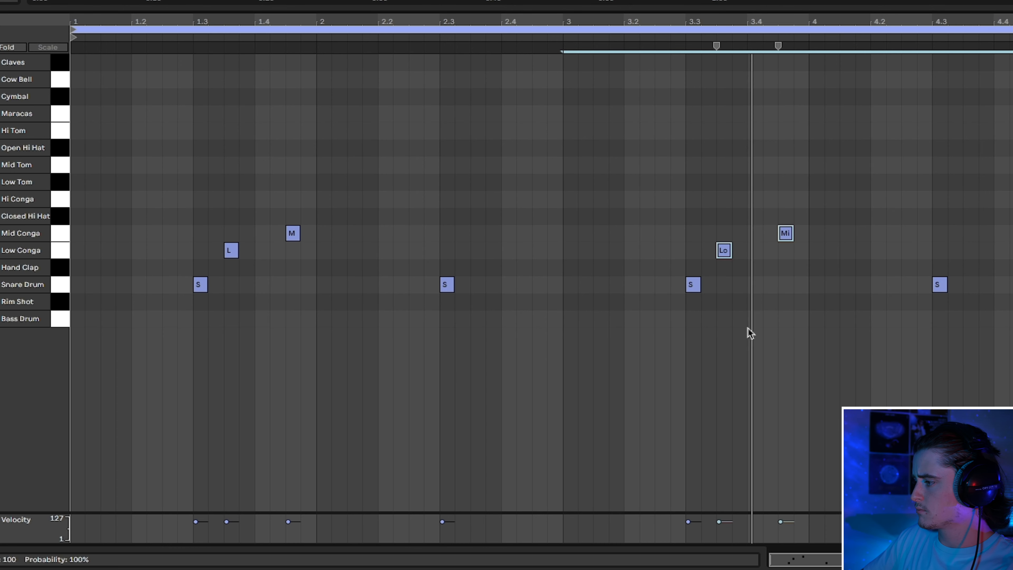
Lower the velocity of all four conga notes to 43 and play the drum pattern back.
drag(839, 256, 127, 234)
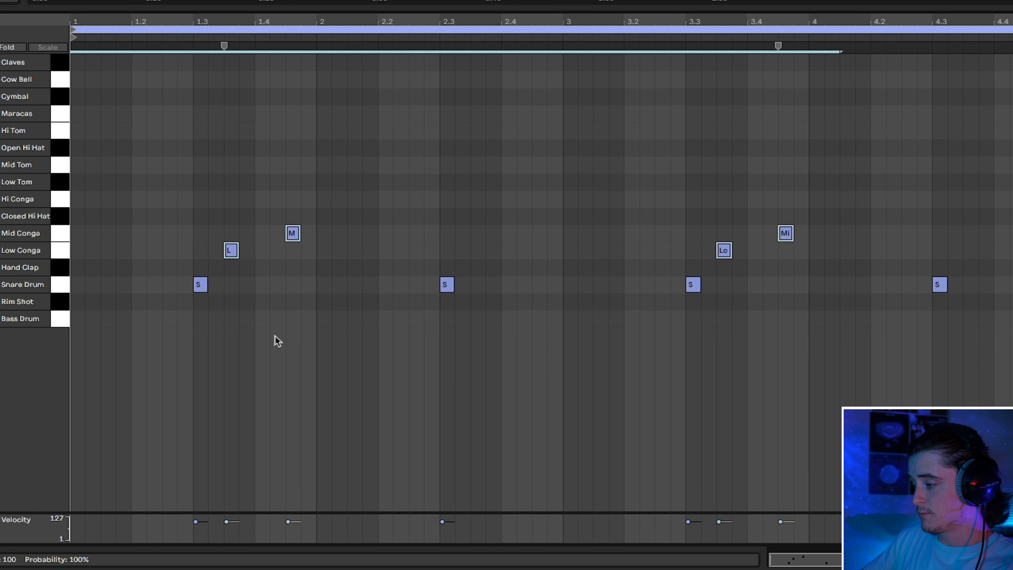
drag(231, 520, 230, 524)
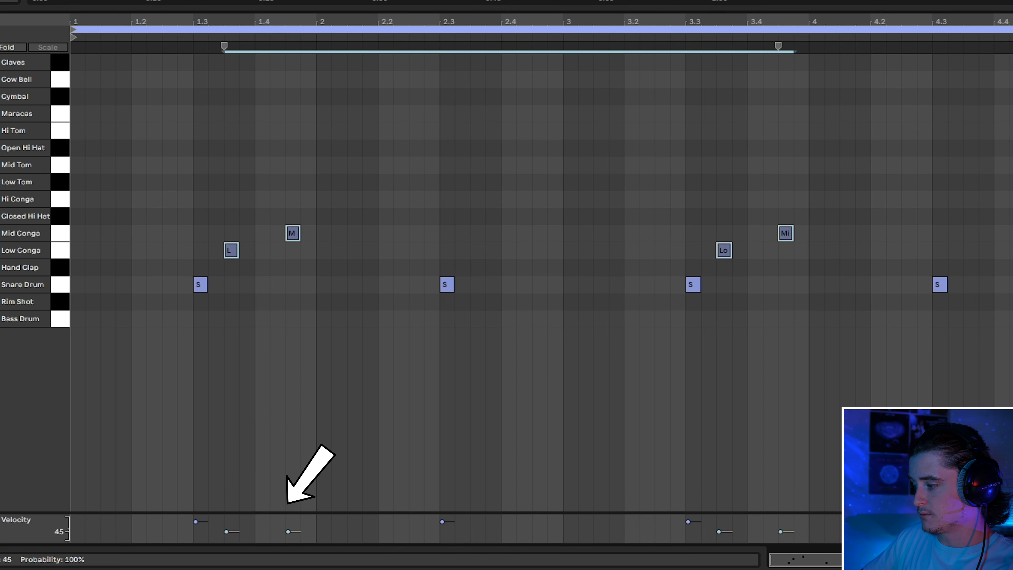
key(space)
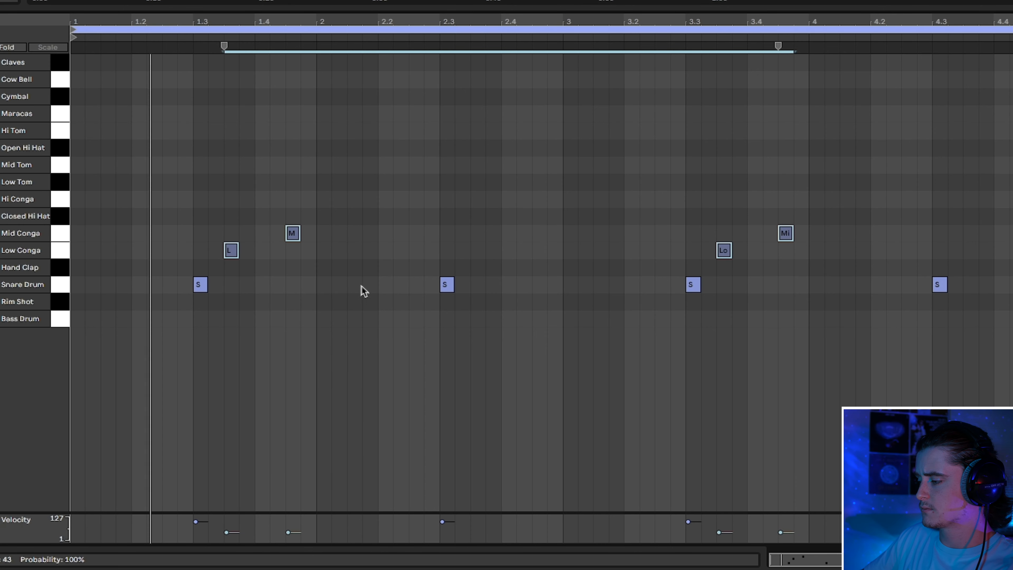
click(315, 143)
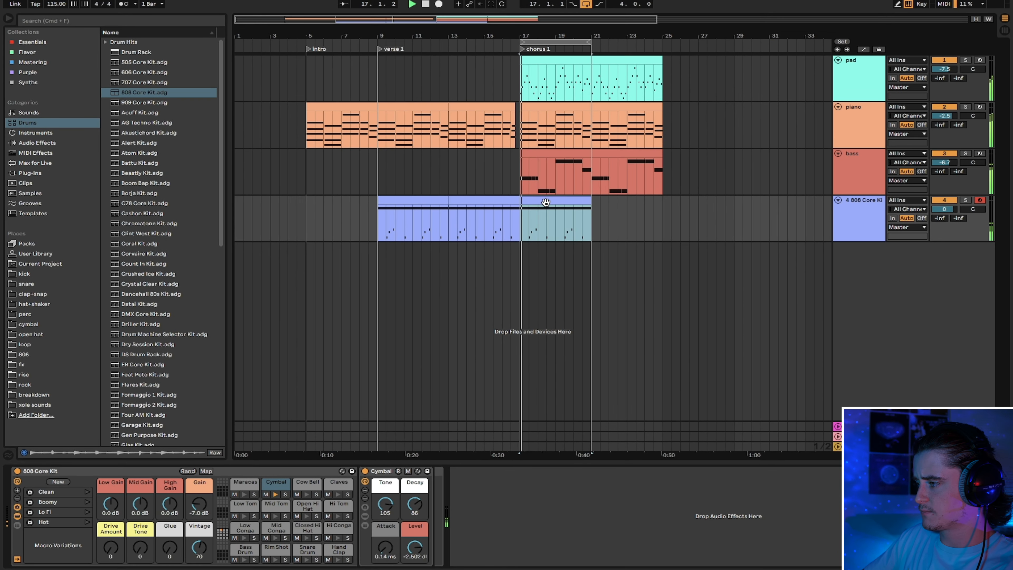
Open the drum clip at chorus 1 and raise the velocity of its four snare hits to 118.
double_click(542, 196)
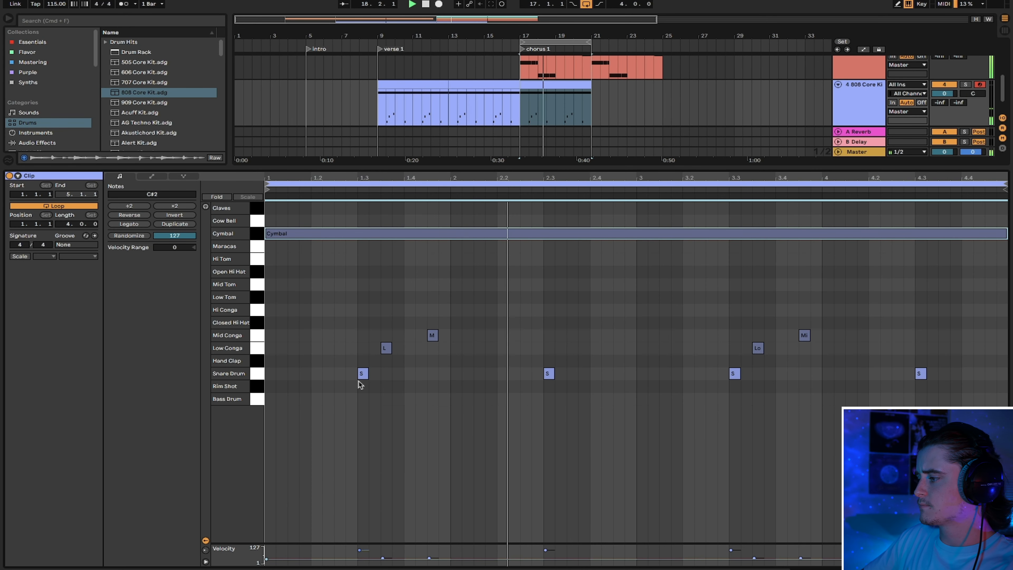
key(space)
drag(321, 423, 996, 374)
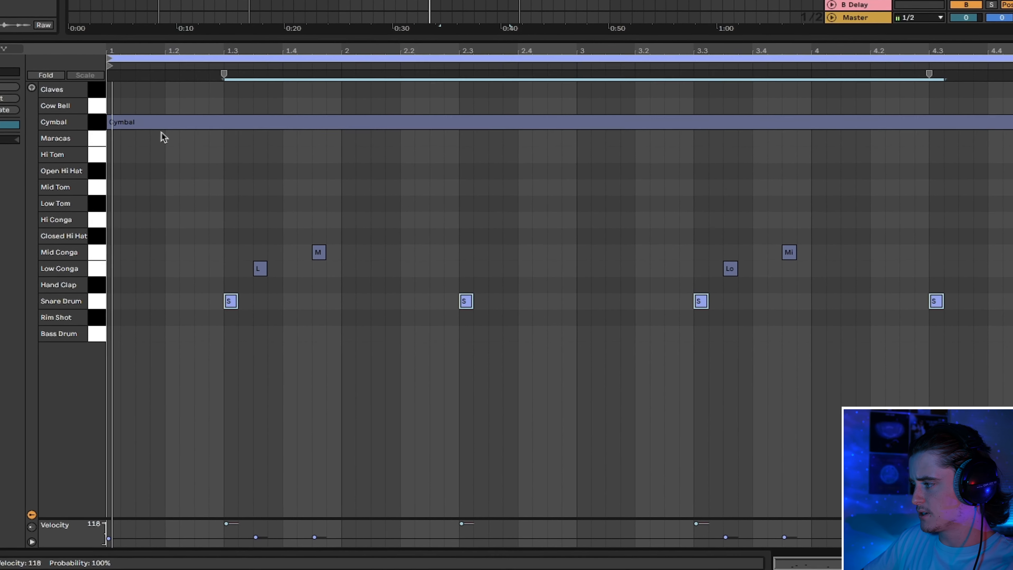
Raise the velocity of the chorus clip's cymbal note and of its four conga notes.
click(224, 179)
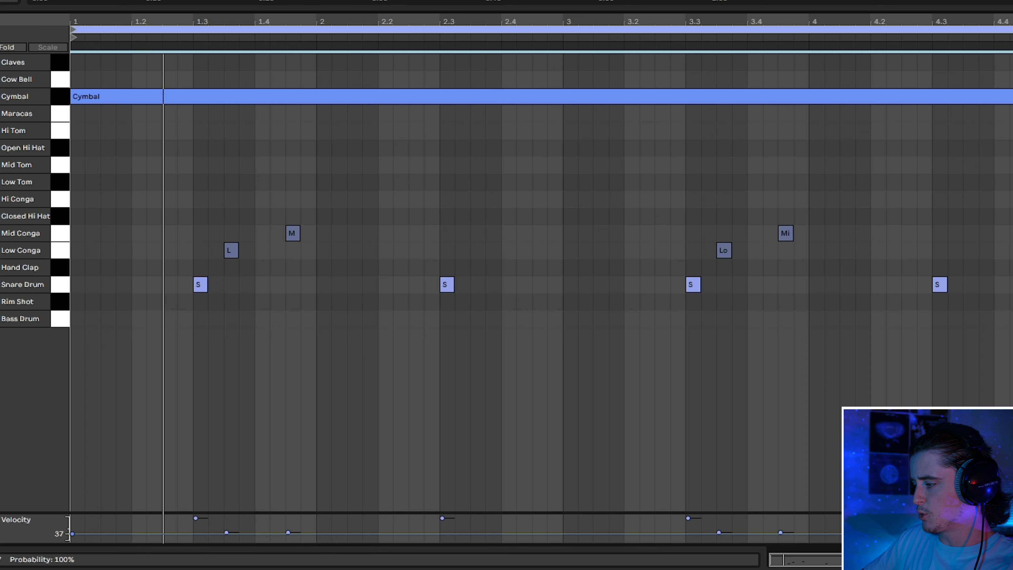
drag(72, 533, 72, 523)
key(space)
drag(122, 264, 1001, 131)
key(space)
drag(227, 533, 227, 532)
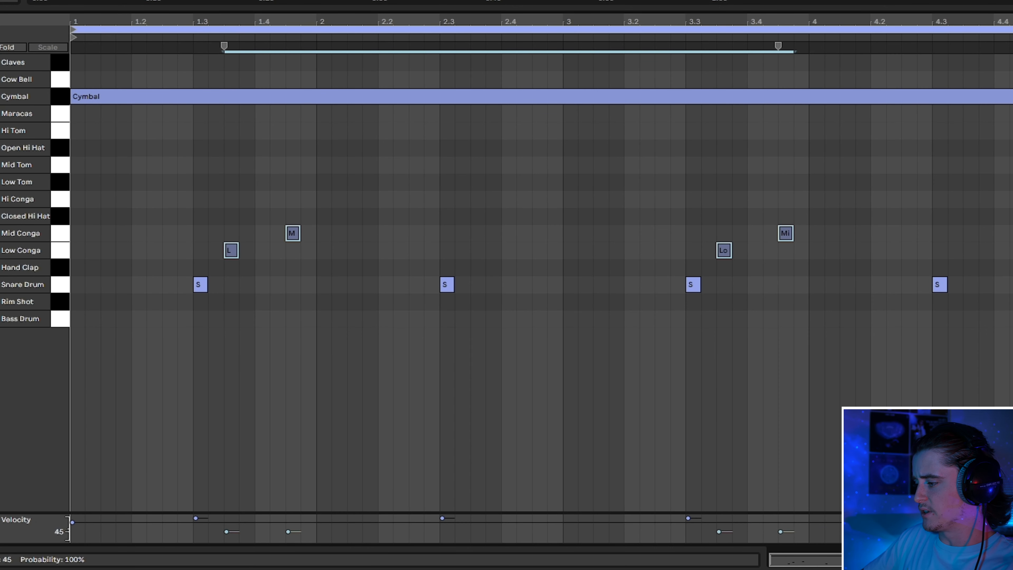
Add two consecutive half-beat closed hi-hat notes at the clip's start, the second one softer at velocity 55.
double_click(79, 221)
key(space)
drag(81, 220, 100, 220)
key(ctrl+d)
key(space)
key(space)
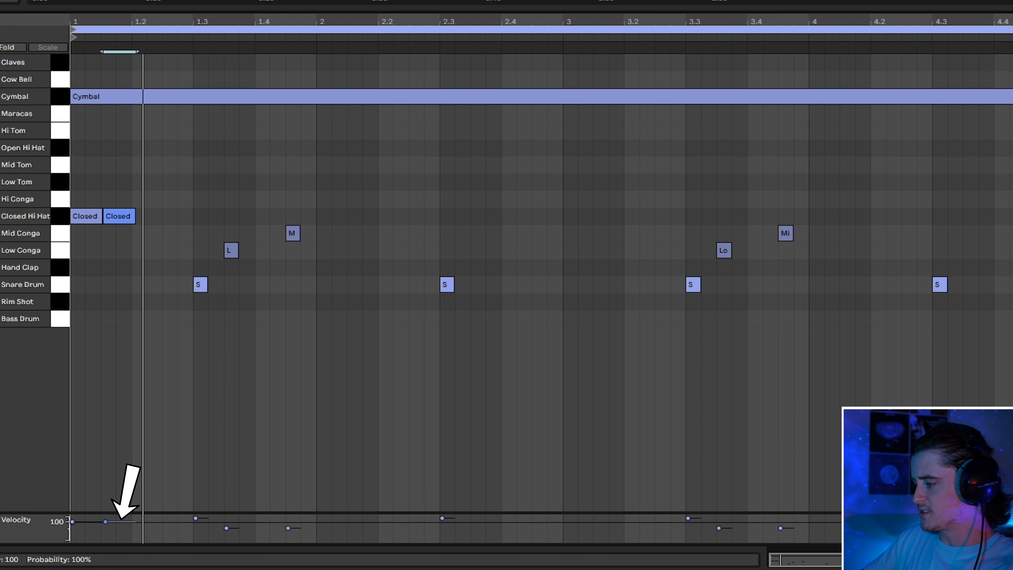
Lower the velocities of the closed hi-hat pair and duplicate it repeatedly to fill all four bars.
drag(122, 275, 75, 221)
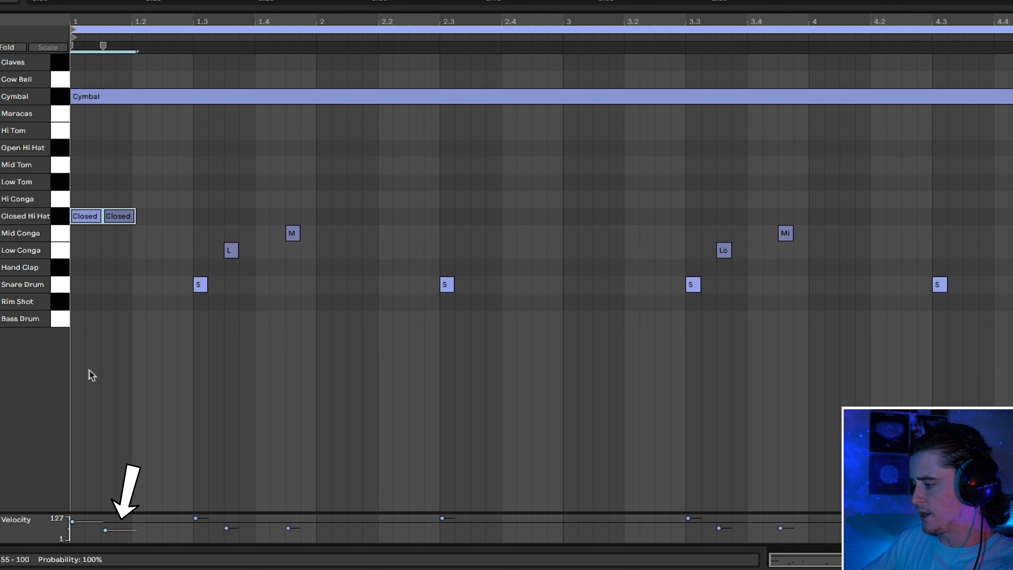
key(ctrl+d)
key(ctrl+d)
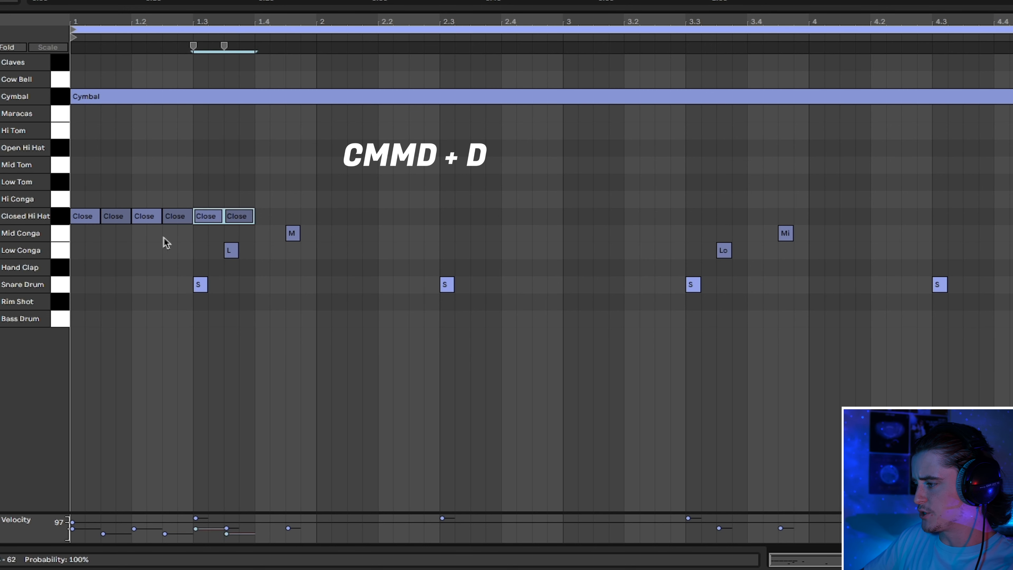
key(ctrl+d)
key(ctrl+d)
key(ctrl+d)
key(super+d)
key(super+d)
key(super+d)
key(super+d)
key(super+d)
key(super+d)
key(super+d)
key(super+d)
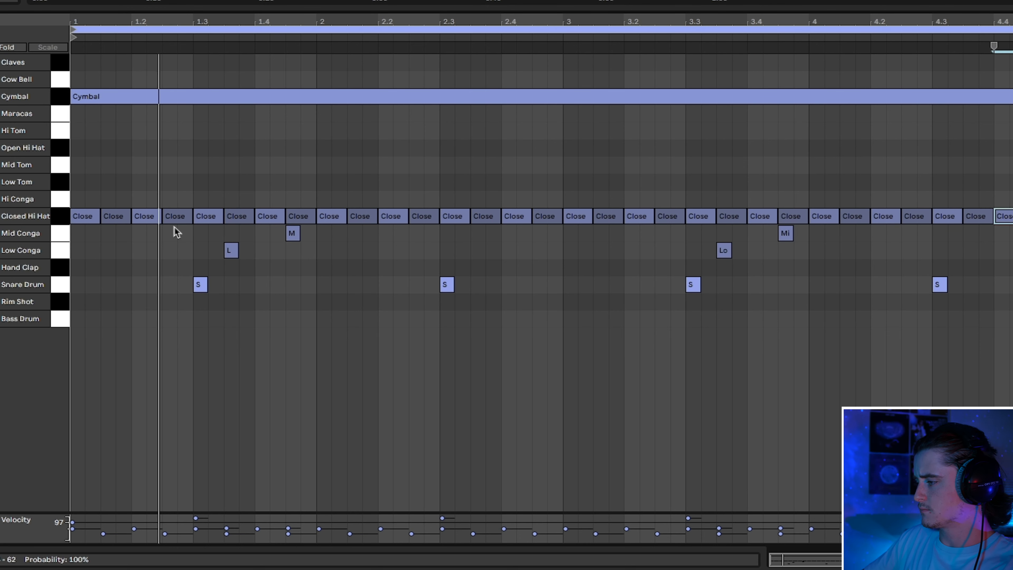
click(140, 308)
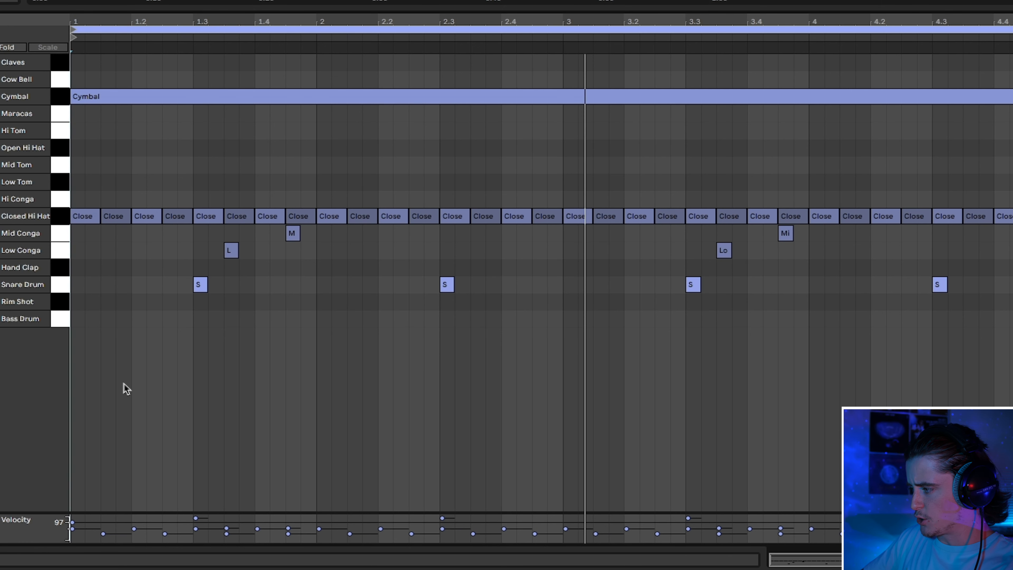
Add bass drum hits to the chorus drum clip at 1, 1.2, 2.2, 3.1.3 and 4.2.3.
double_click(77, 318)
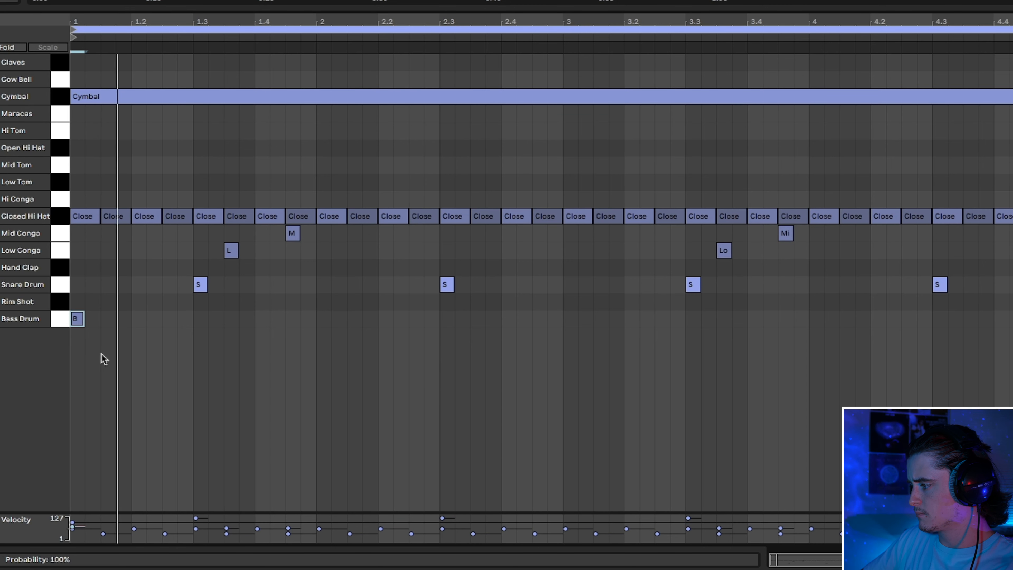
click(154, 326)
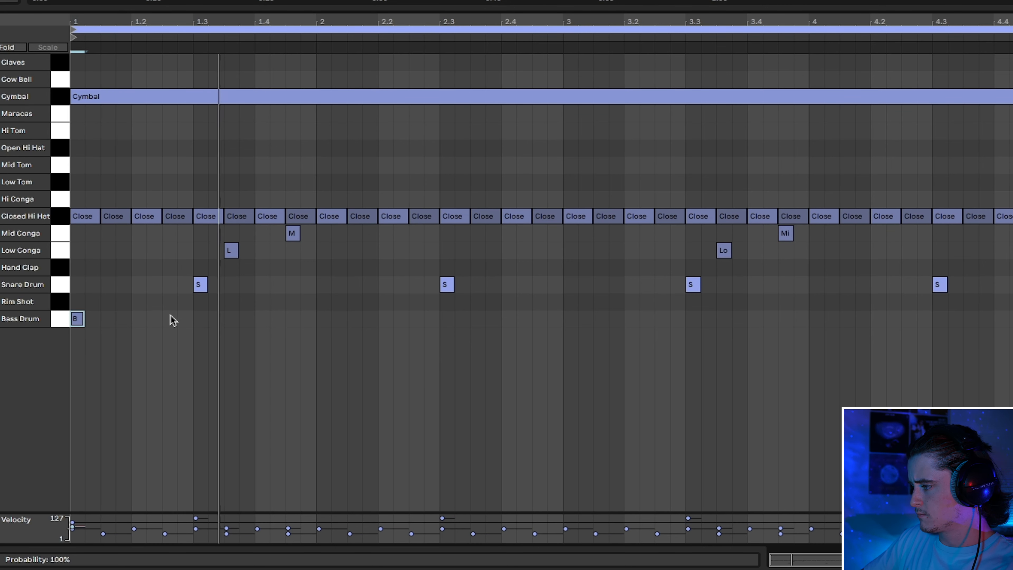
click(132, 318)
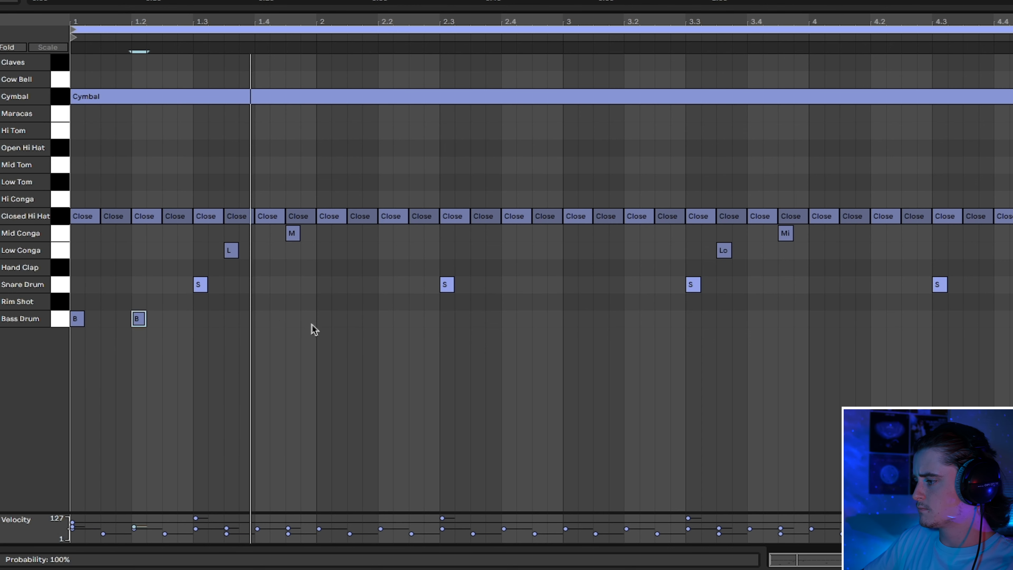
double_click(416, 319)
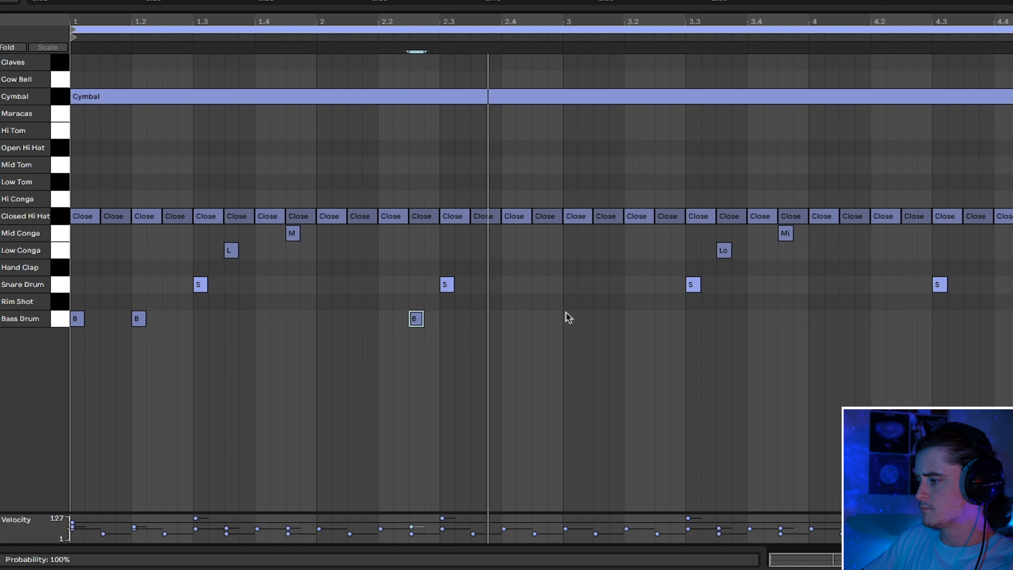
drag(413, 318, 383, 318)
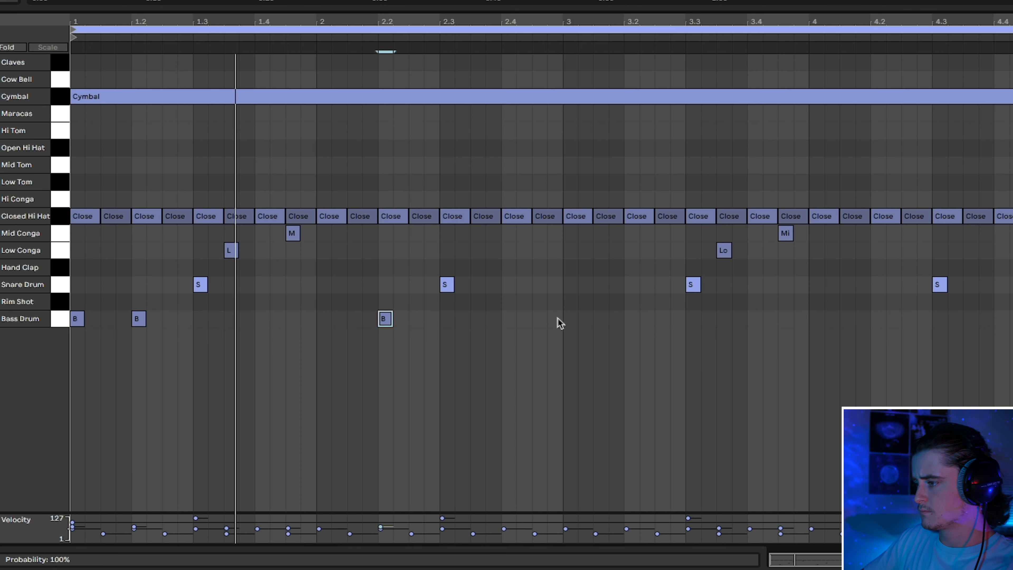
double_click(569, 318)
drag(570, 318, 603, 317)
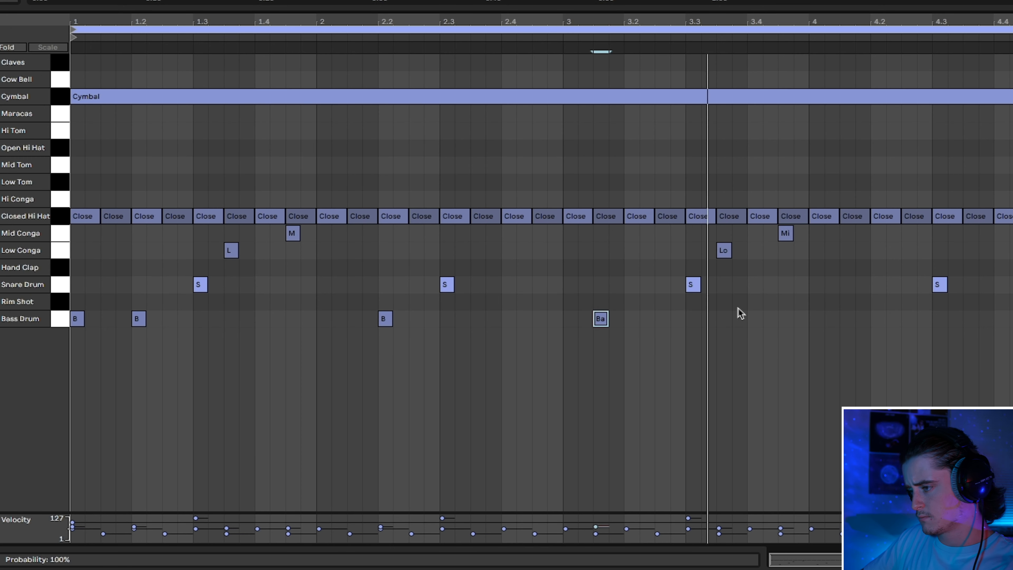
double_click(907, 319)
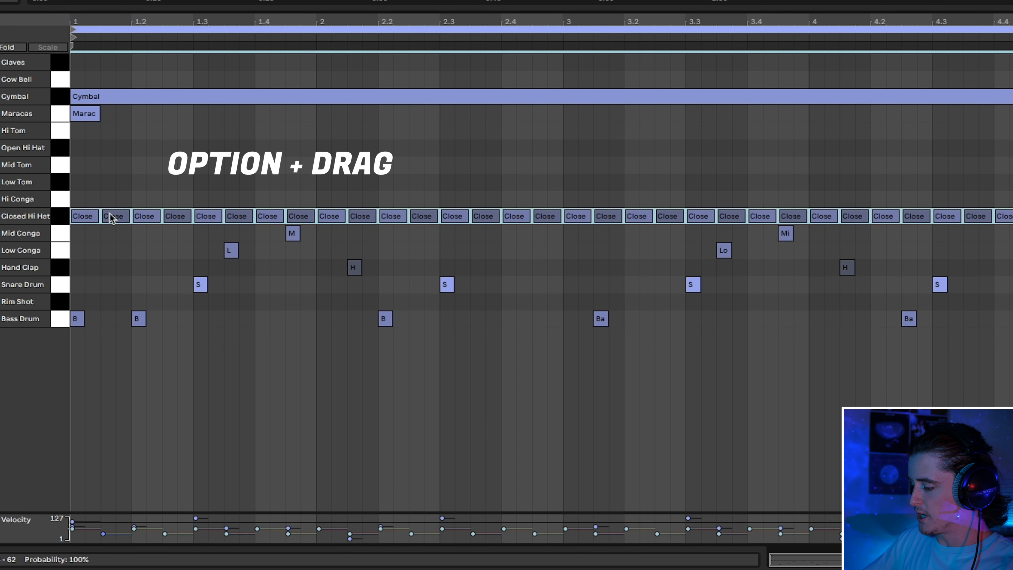
Copy the entire four-bar closed hi-hat pattern onto the Maracas row.
drag(85, 222, 84, 122)
click(212, 145)
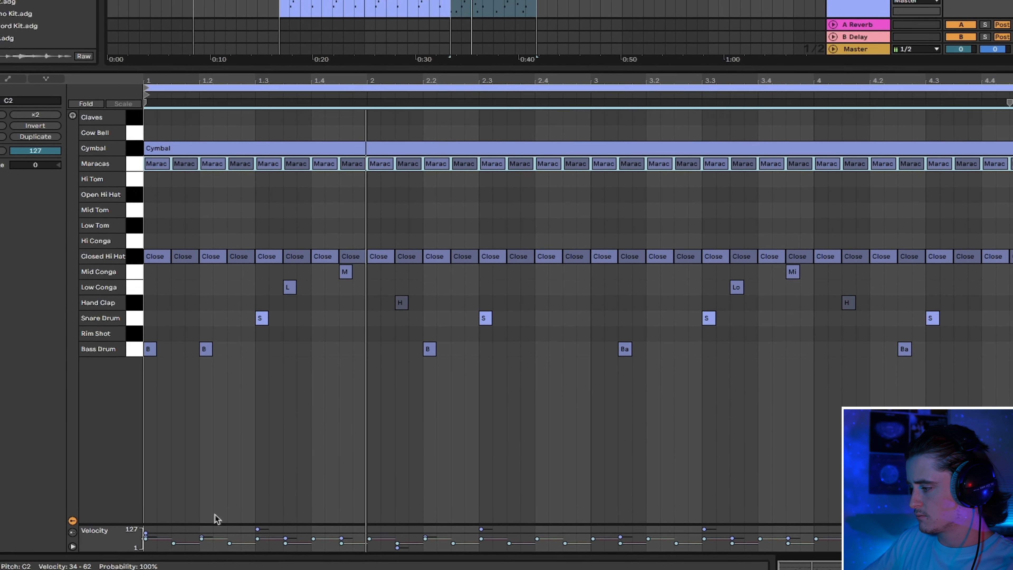
drag(112, 534, 111, 536)
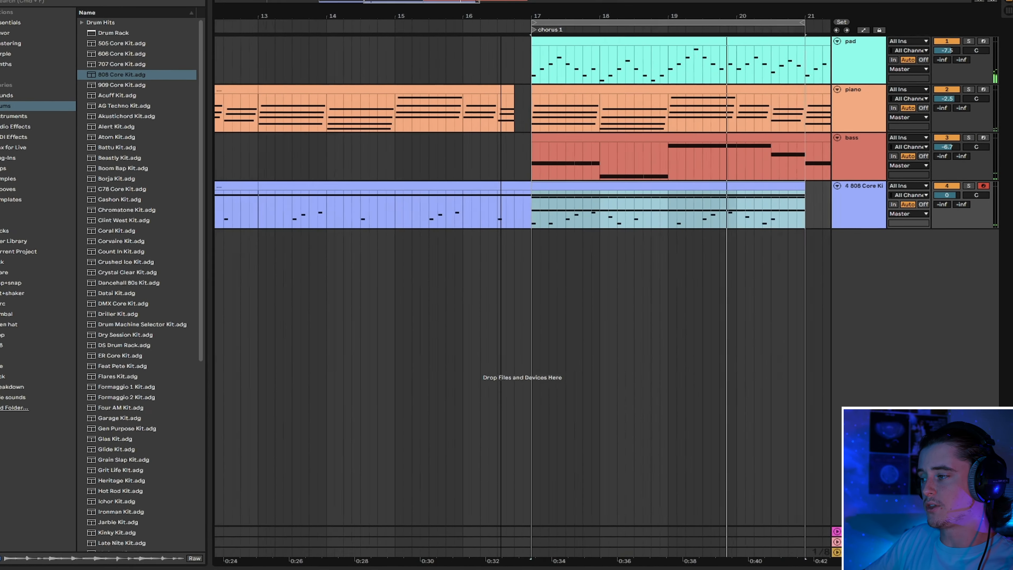
Inspect the last verse drum clip before chorus 1 and listen to the transition from around bar 15.
drag(501, 16, 487, 30)
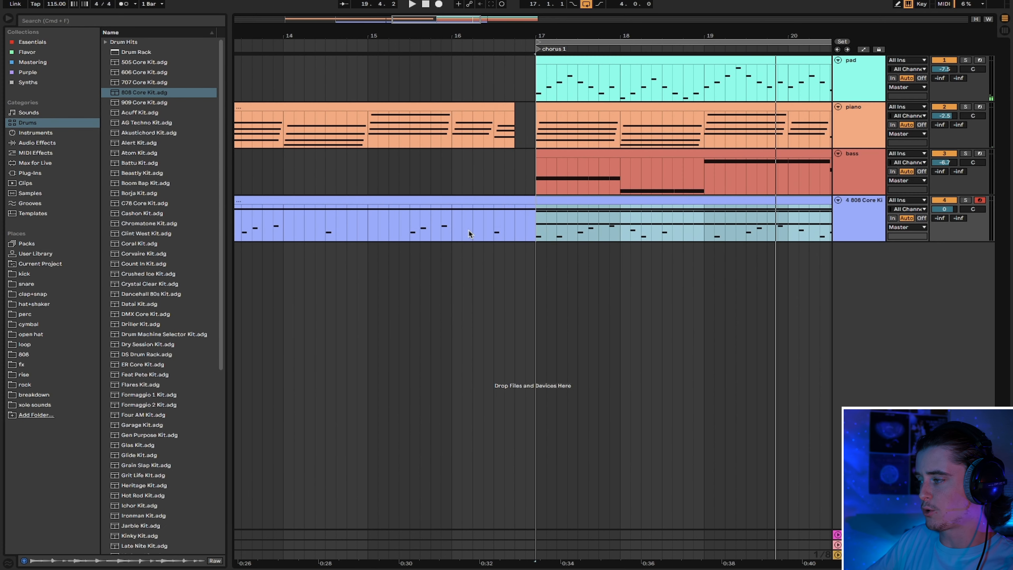
click(367, 223)
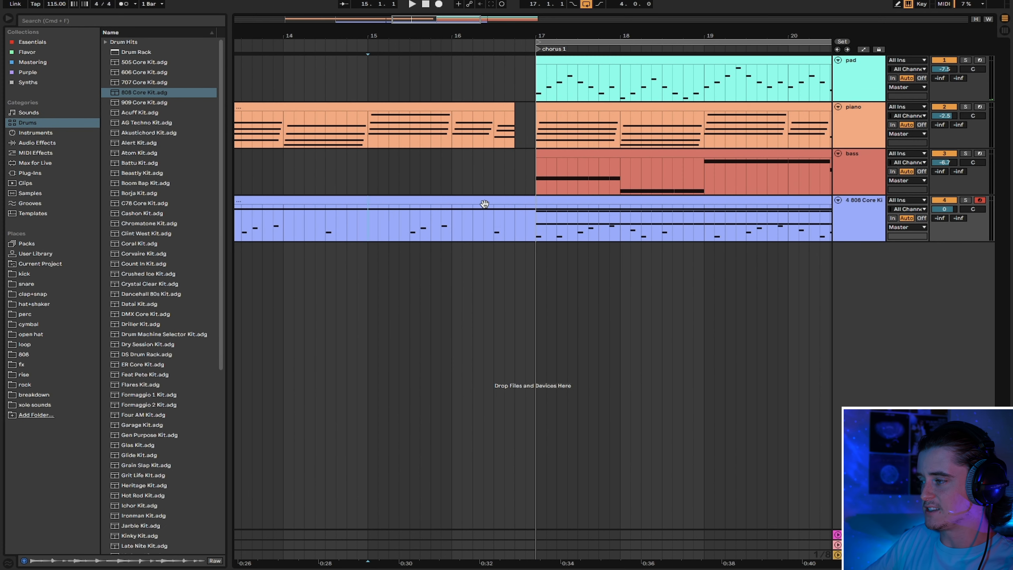
double_click(498, 200)
click(922, 298)
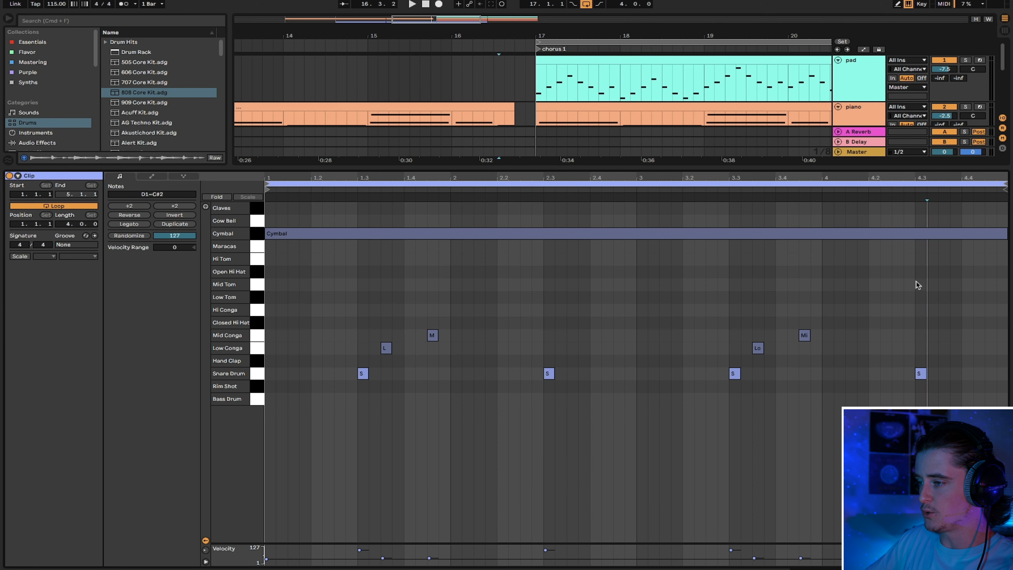
drag(990, 176, 989, 218)
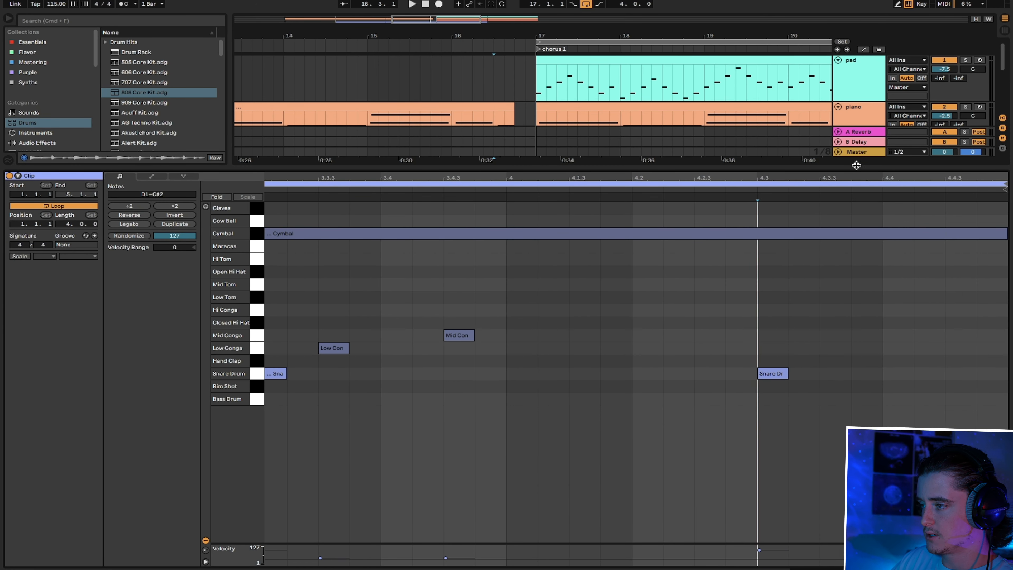
drag(843, 168, 846, 263)
click(414, 122)
key(space)
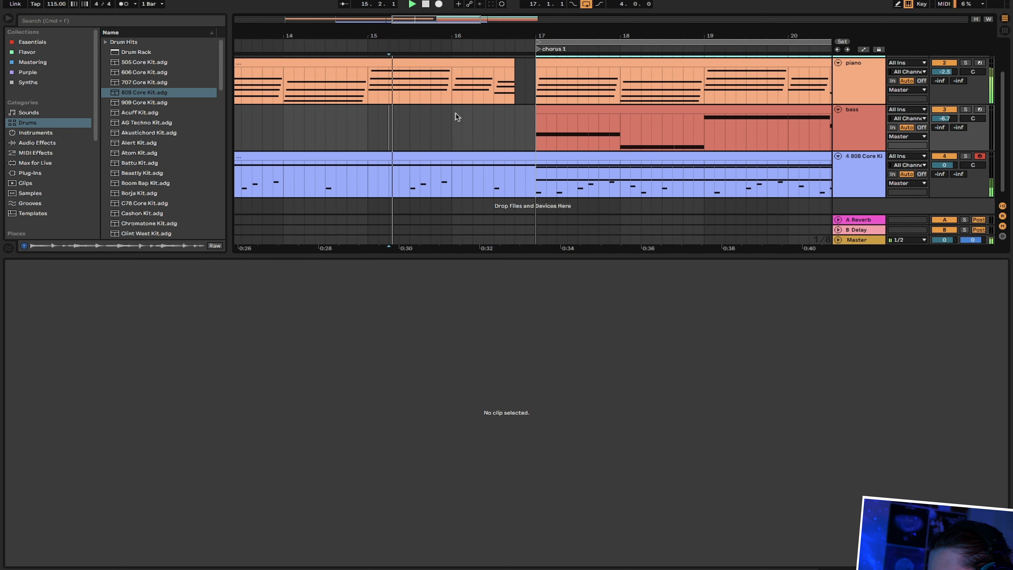
click(497, 153)
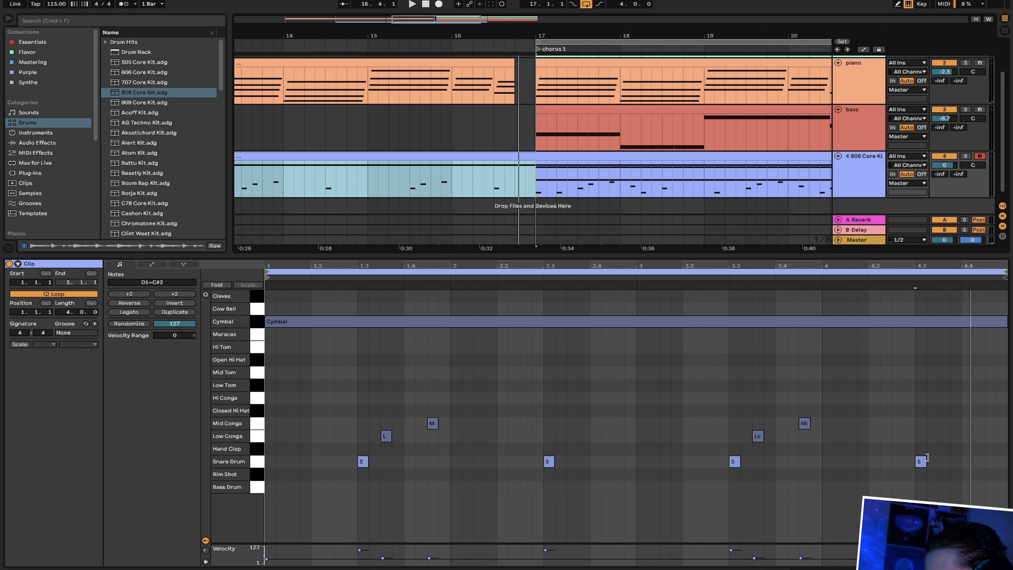
click(969, 446)
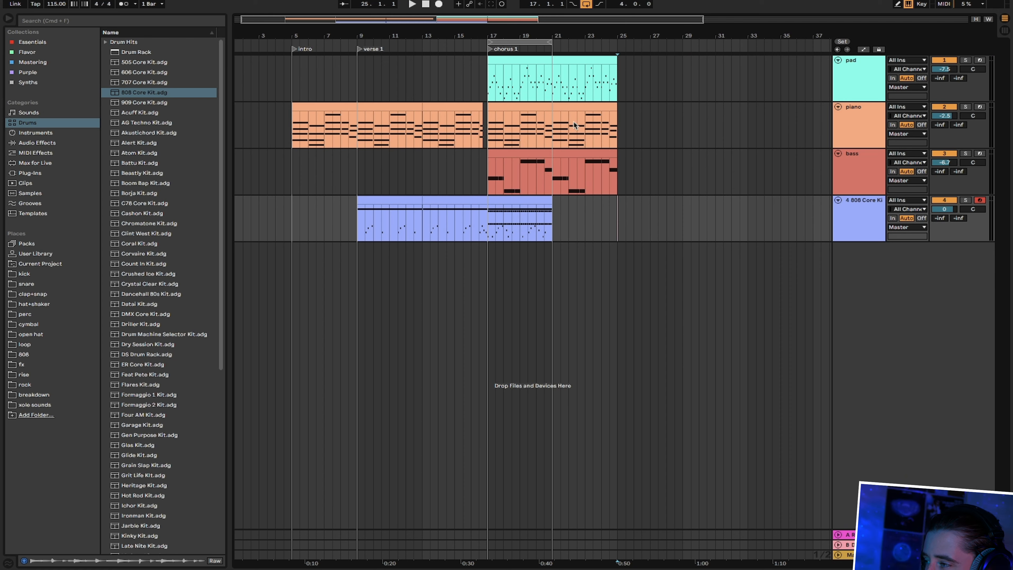
Solo the pad track and show its device chain.
click(514, 61)
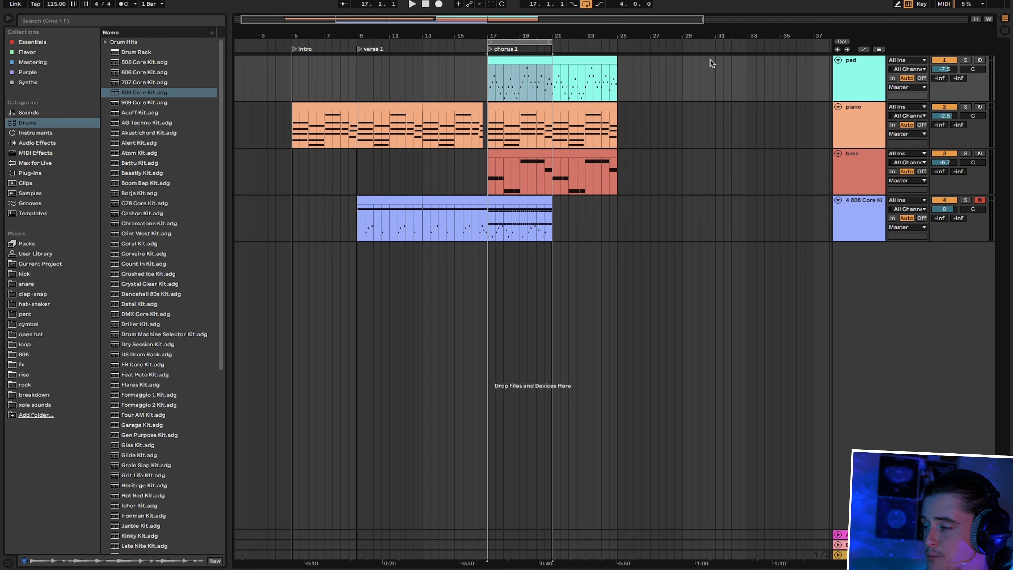
click(969, 60)
double_click(870, 81)
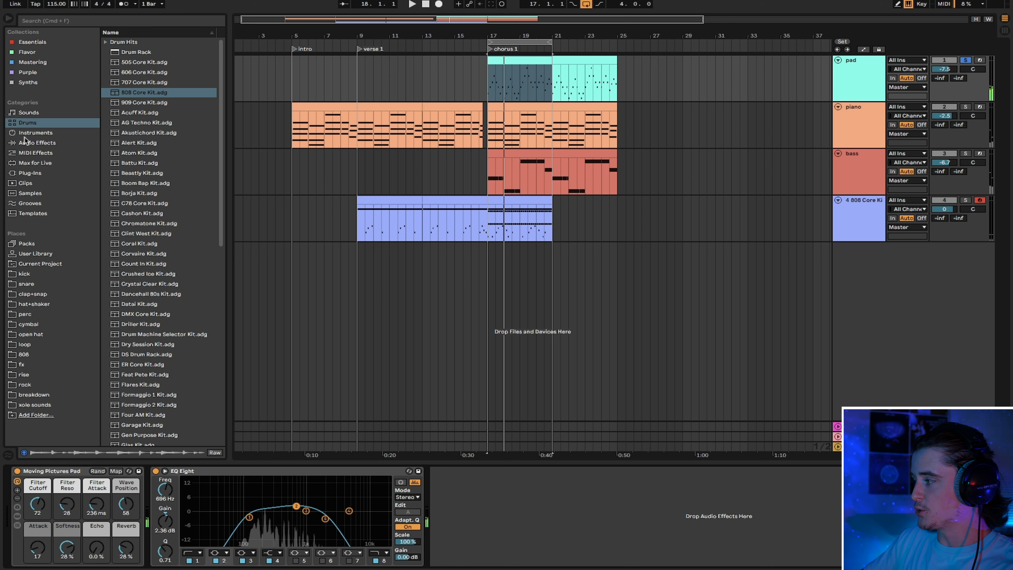
Search the audio effects for chorus, insert Chorus-Ensemble before the pad's EQ Eight with Dry/Wet at 71%, and play the loop.
click(35, 142)
click(94, 22)
text(chorus)
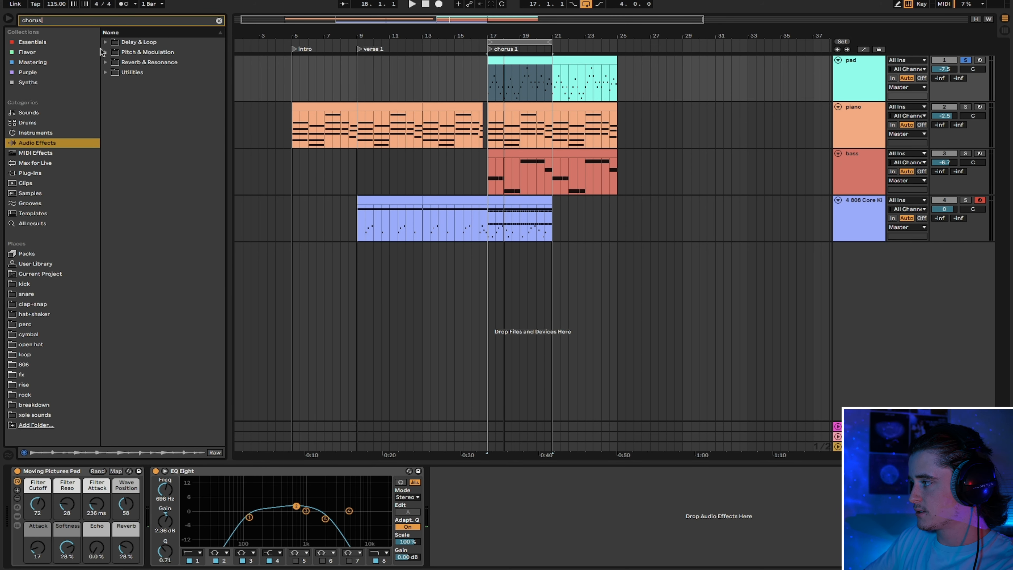
click(106, 52)
drag(127, 64, 159, 491)
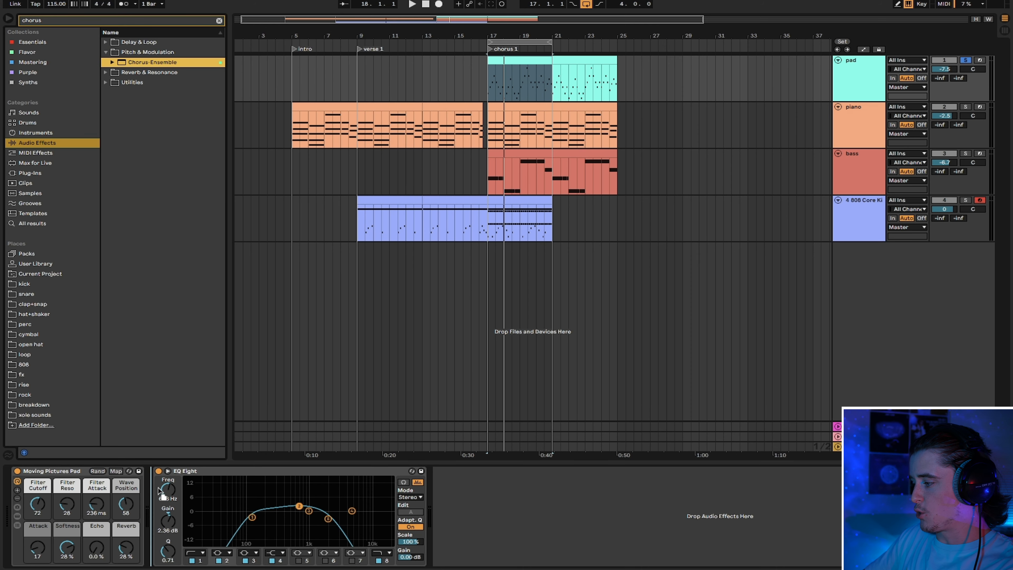
drag(269, 527, 269, 527)
key(space)
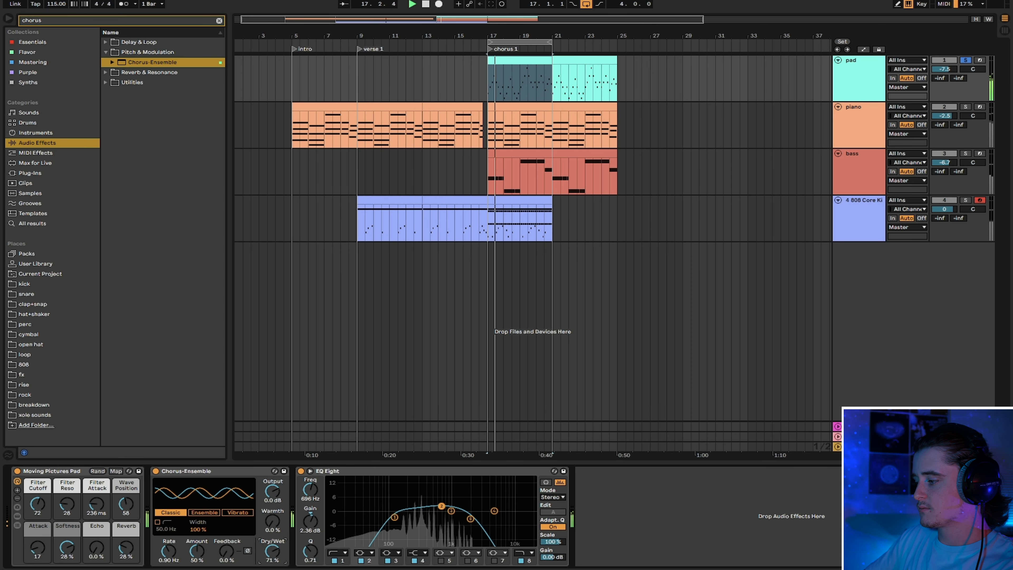
Copy the pad's Chorus-Ensemble to the piano track while playing the chorus with the piano soloed.
click(226, 474)
click(852, 106)
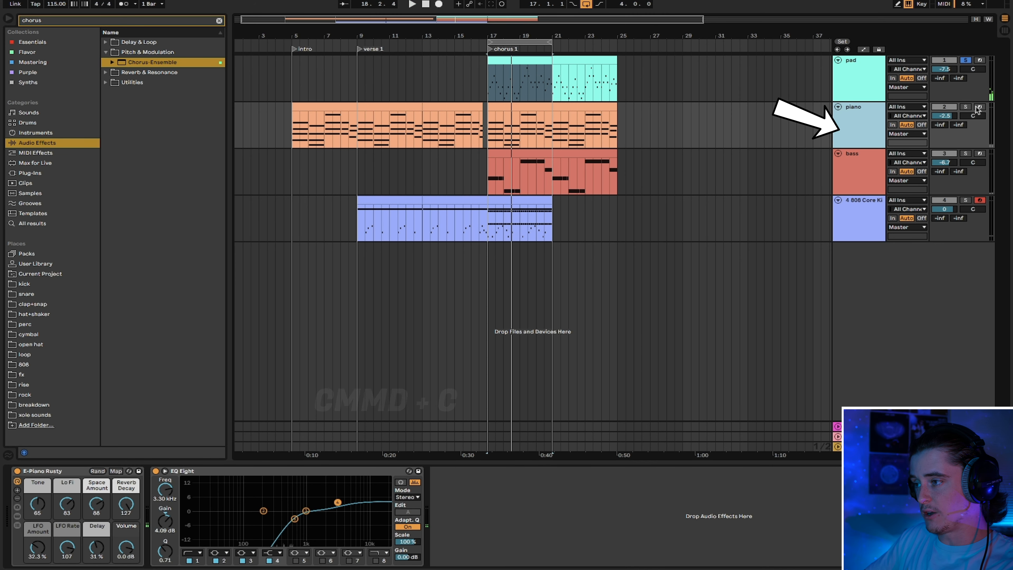
click(516, 109)
key(space)
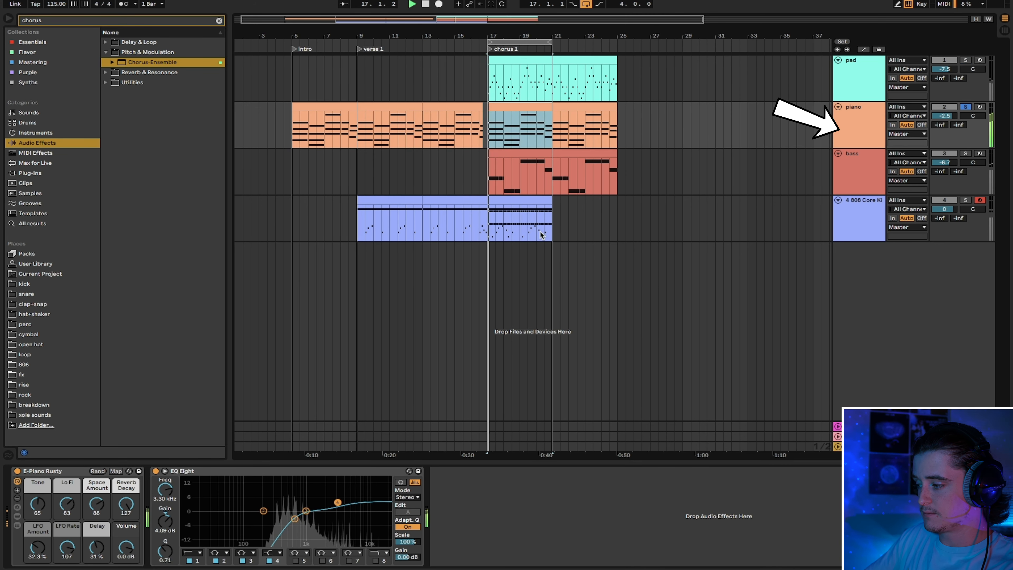
key(super+v)
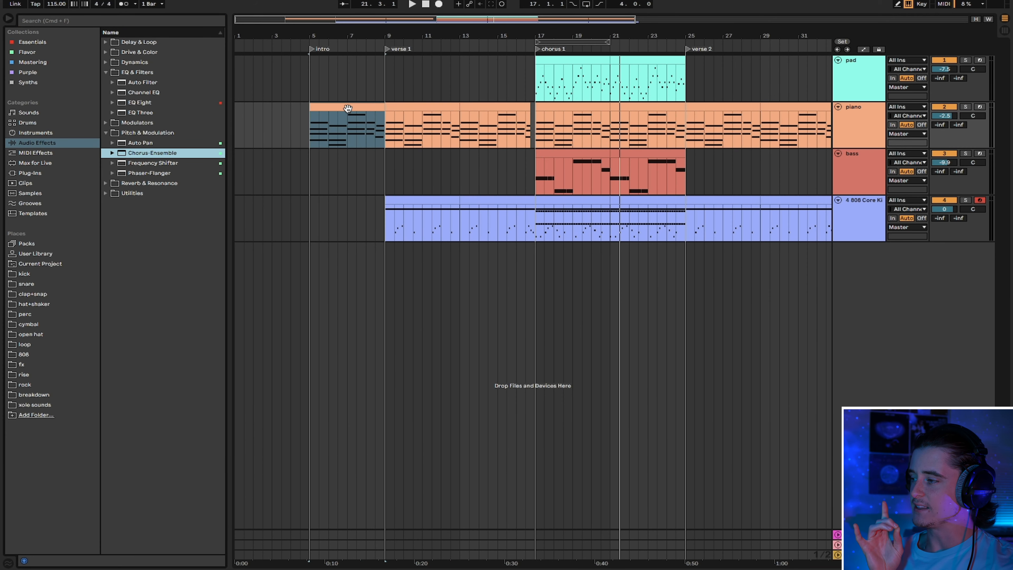
Open the intro piano clip and transpose all of its notes down three semitones.
click(347, 108)
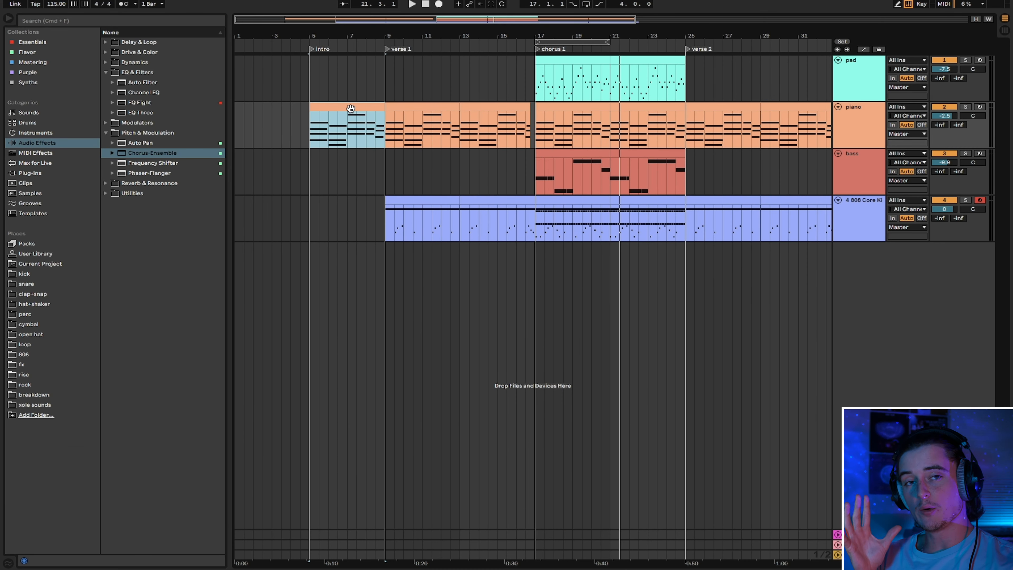
double_click(350, 109)
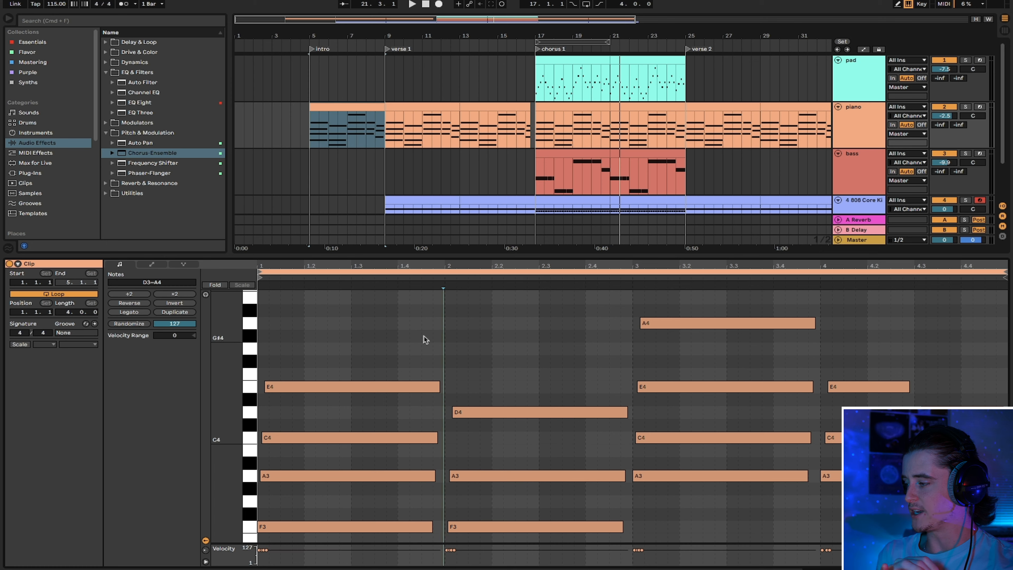
scroll(427, 339, down, 1)
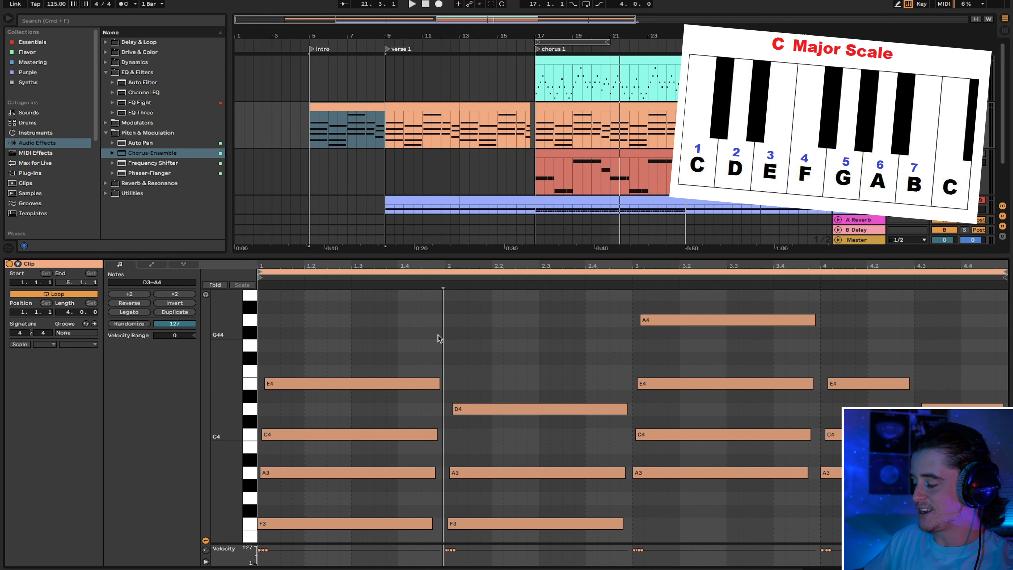
key(super+a)
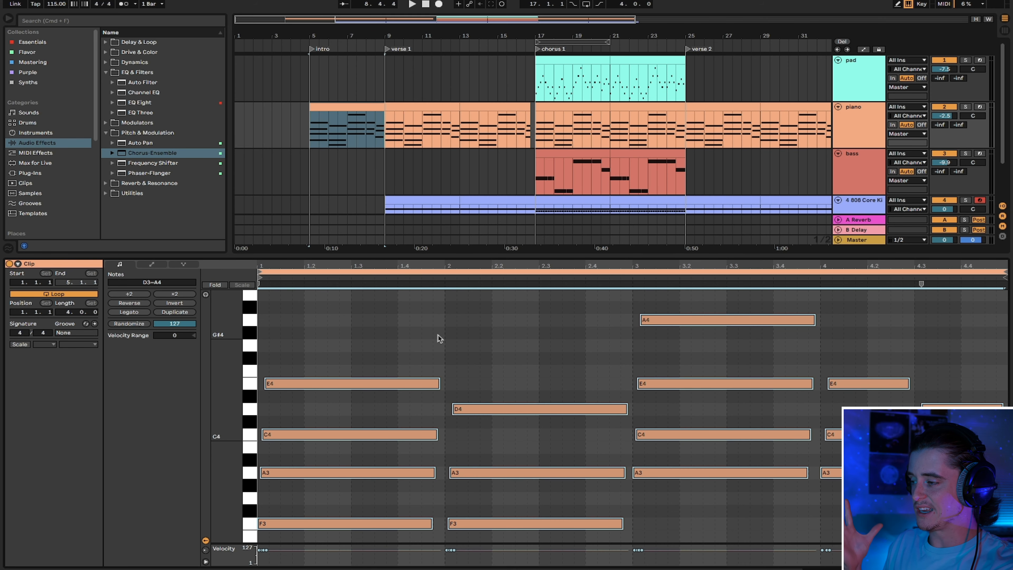
key(Down)
key(Down)
key(Down)
key(Down)
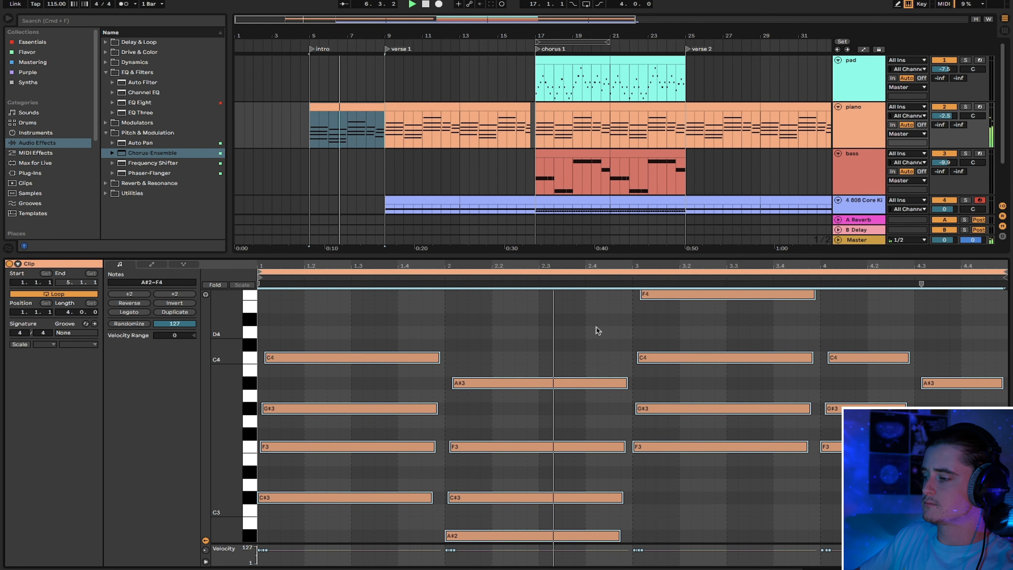
key(Up)
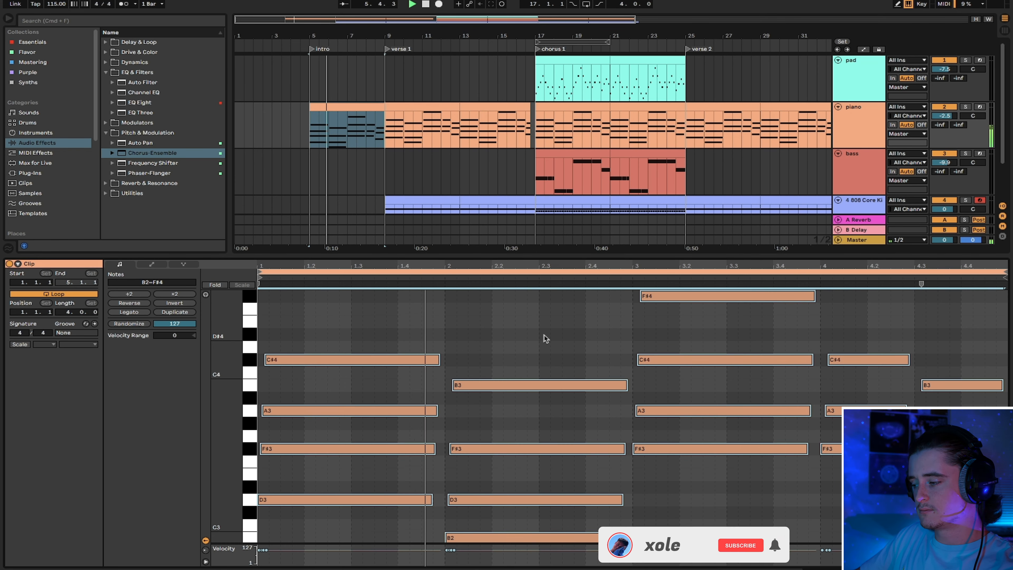
key(Up)
key(Up)
key(Up)
Transpose all notes of both verse 1 piano clips down three semitones to match the intro.
click(458, 312)
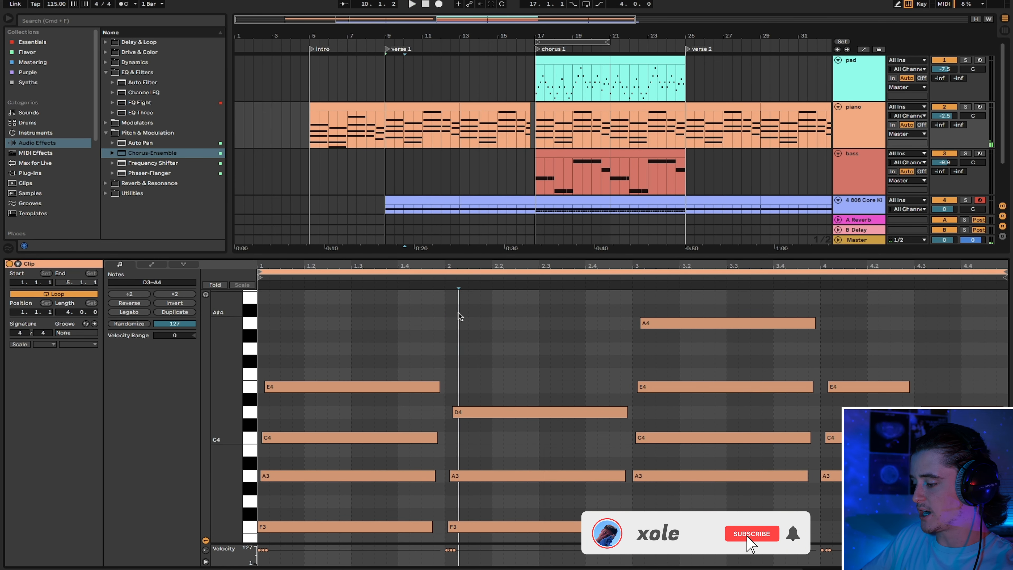
key(super+a)
key(Down)
key(Down)
key(Down)
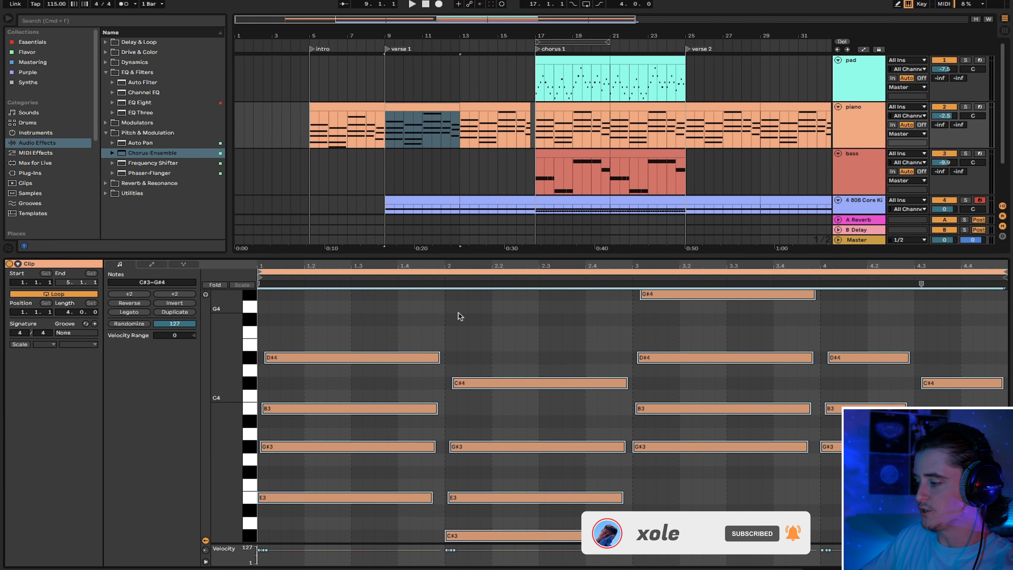
click(473, 124)
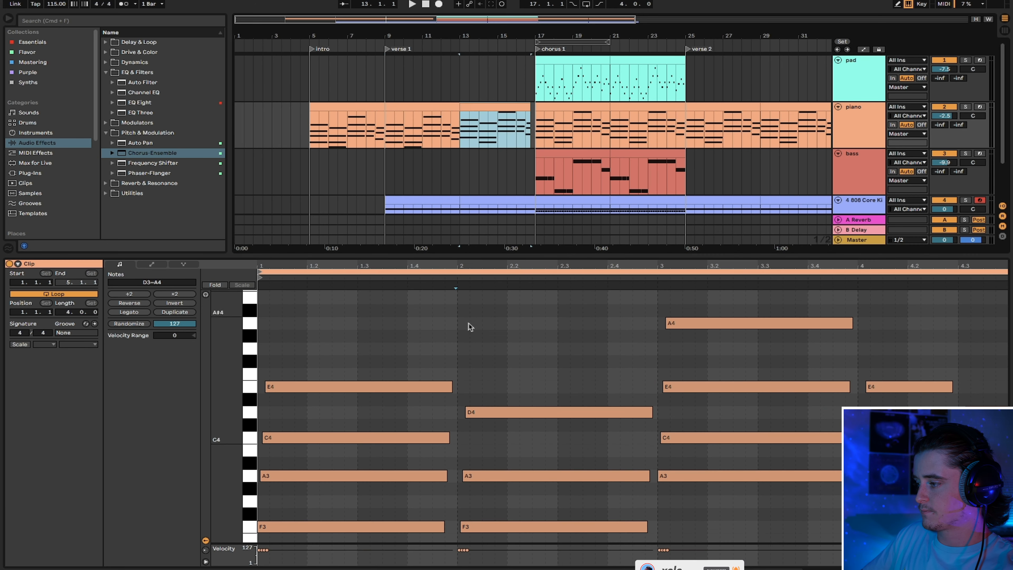
key(Down)
key(Down)
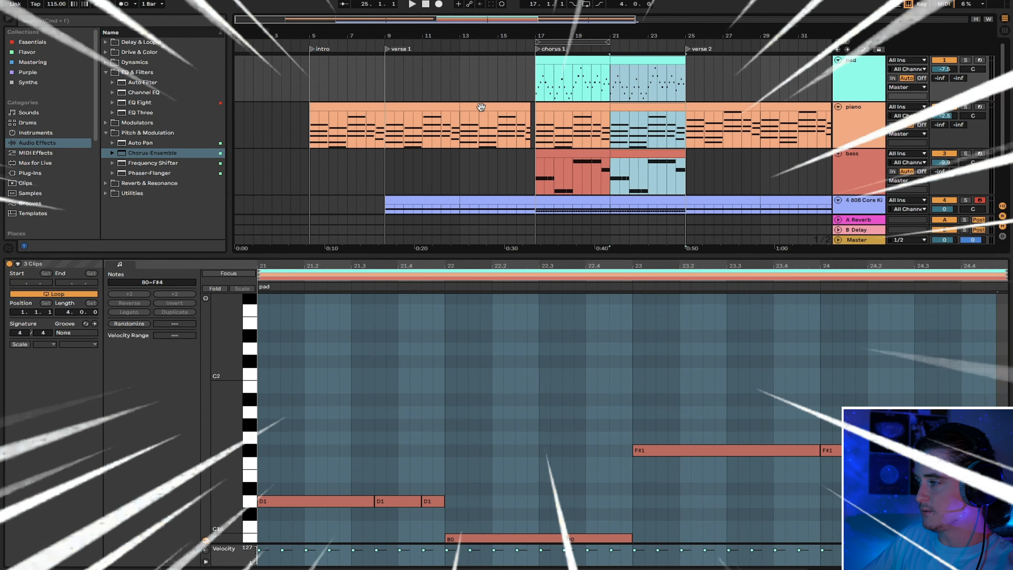
Select the intro piano clip and hide the clip editor and the browser to show the whole arrangement.
click(331, 104)
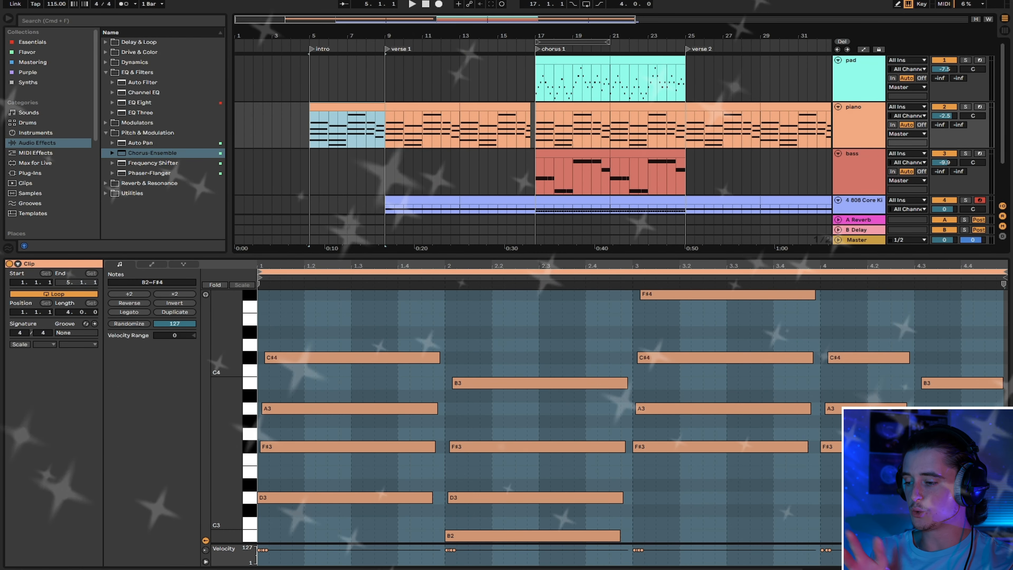
key(super+alt+l)
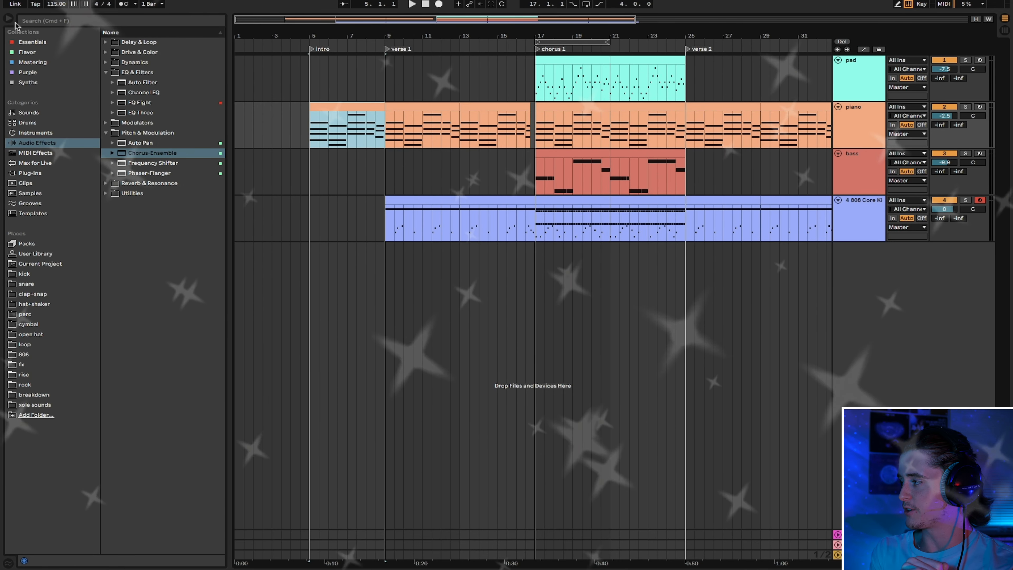
key(super+alt+b)
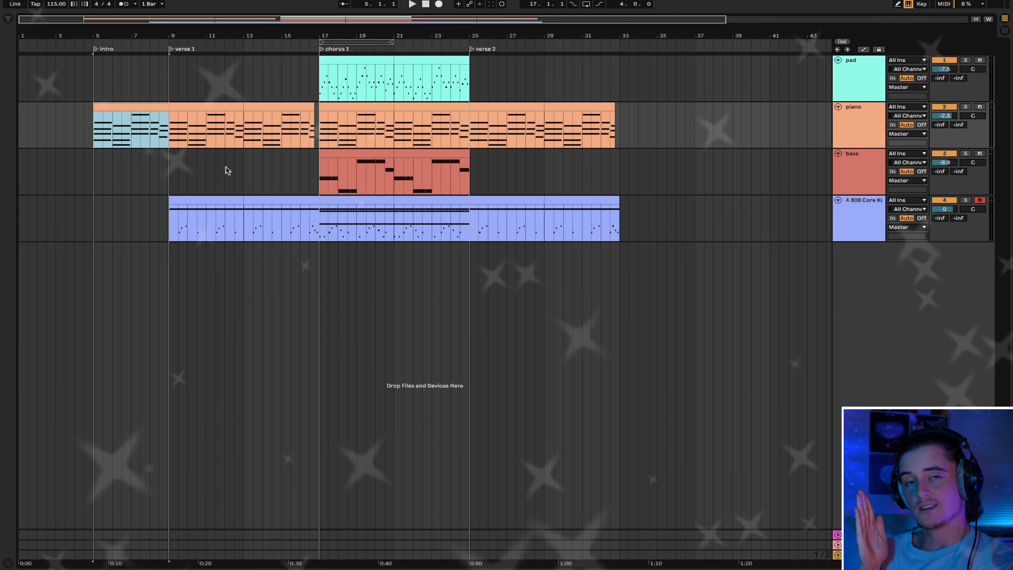